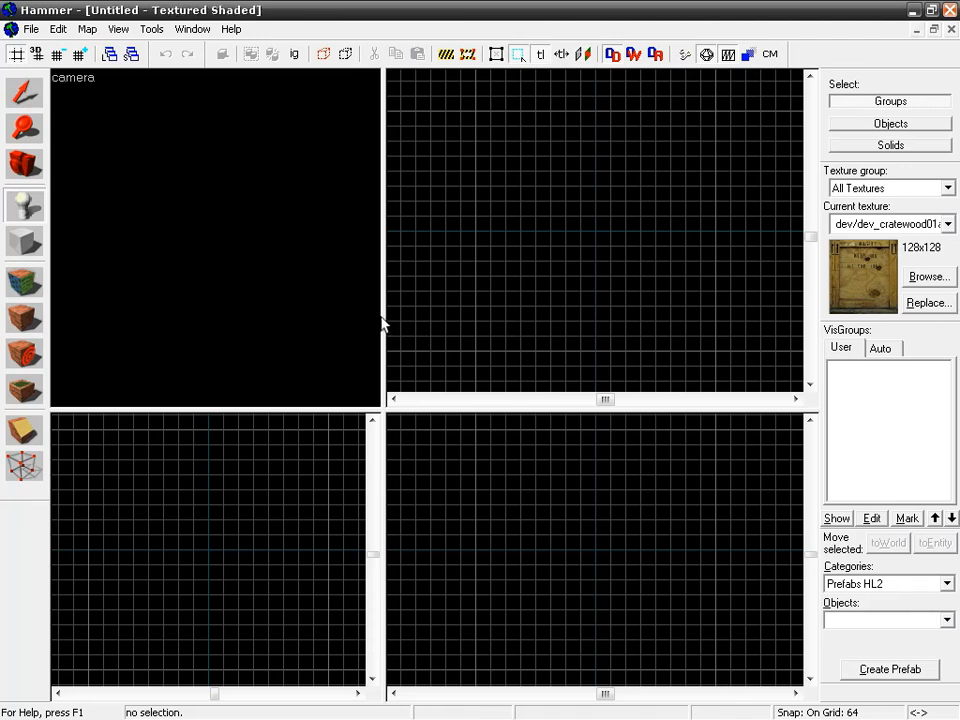
- Switch the Entity tool's object category to Entities and back to Prefabs HL2
{"action": "left_click", "coordinate": [24, 243]}
{"action": "left_click", "coordinate": [24, 210]}
{"action": "left_click", "coordinate": [900, 585]}
{"action": "left_click", "coordinate": [897, 602]}
{"action": "left_click", "coordinate": [894, 586]}
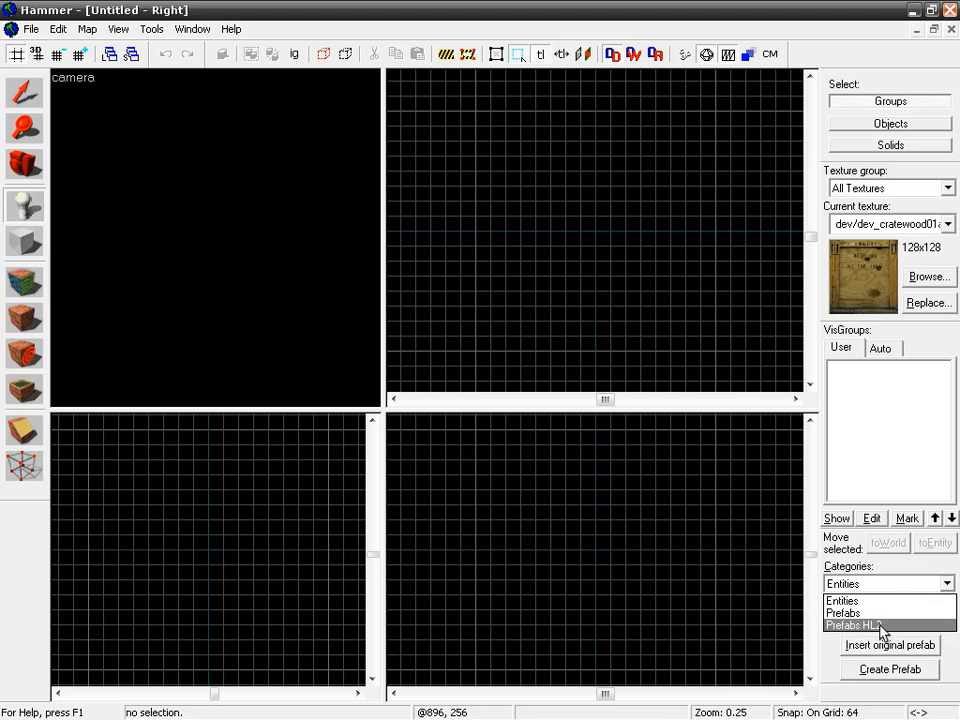
{"action": "left_click", "coordinate": [903, 628]}
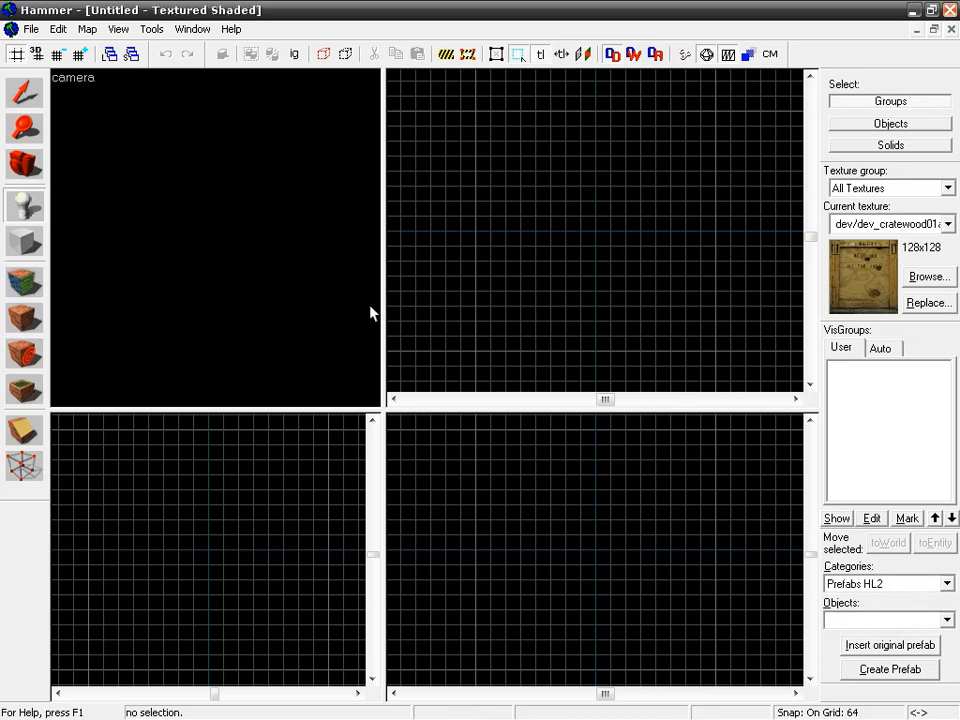
- Set the Block tool's object category to Prefabs HL2 and browse its list of available prefabs
{"action": "key", "text": "shift+b"}
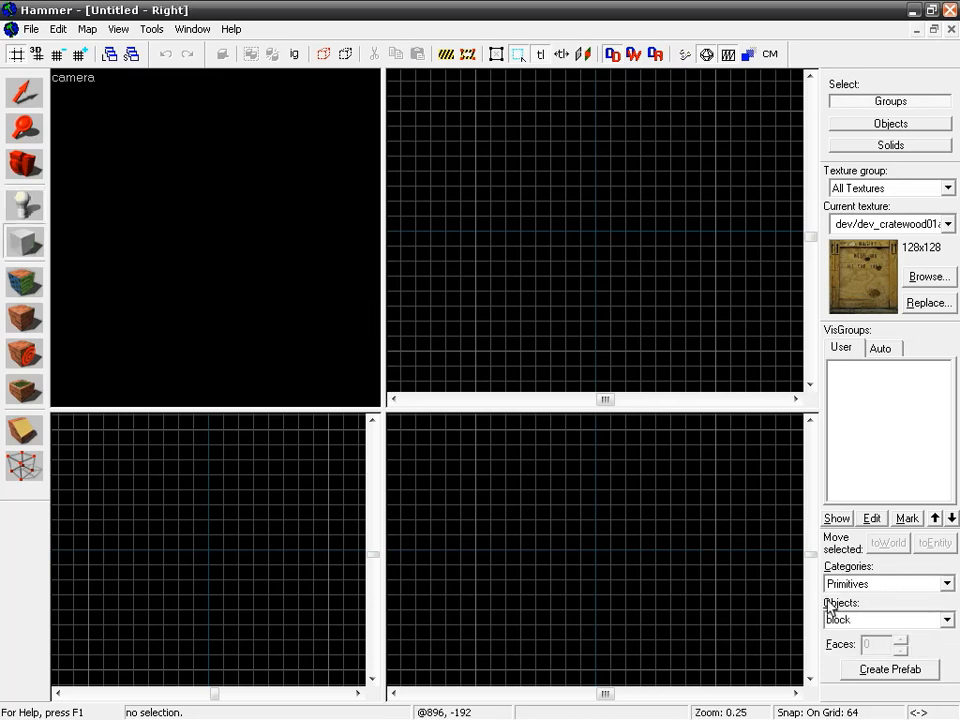
{"action": "left_click", "coordinate": [860, 583]}
{"action": "left_click", "coordinate": [857, 625]}
{"action": "left_click", "coordinate": [946, 620]}
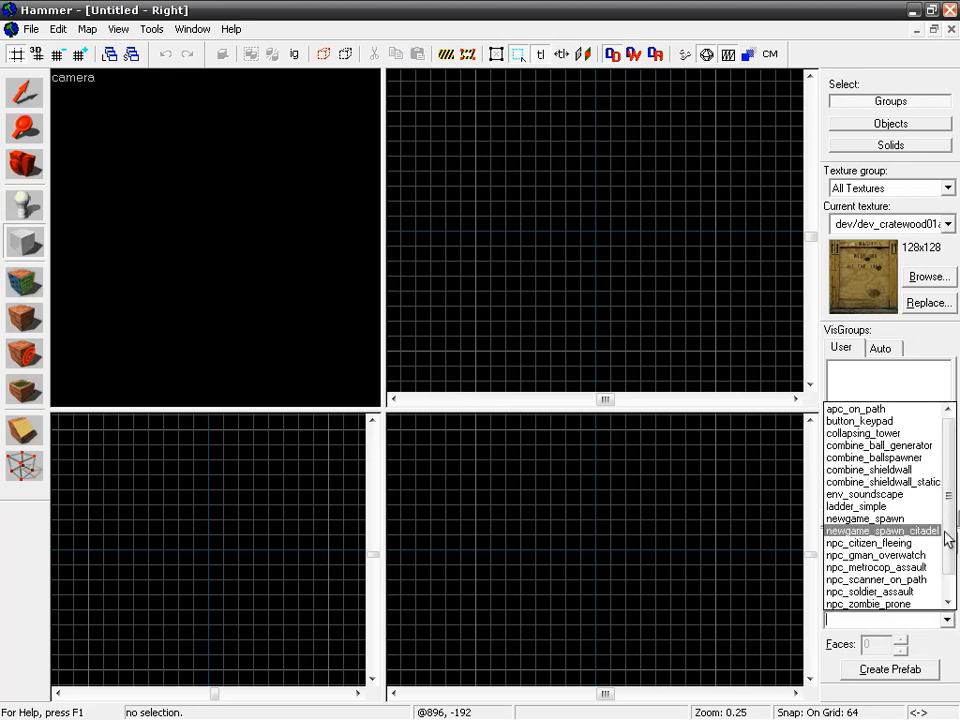
{"action": "left_click_drag", "start_coordinate": [946, 536], "coordinate": [946, 622]}
{"action": "left_click", "coordinate": [920, 630]}
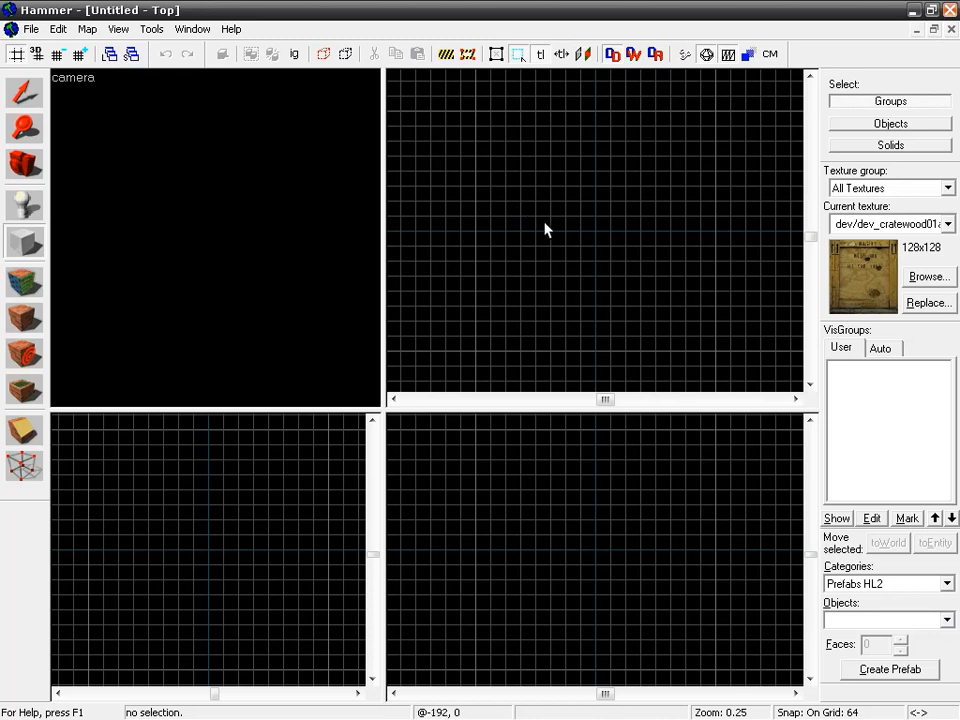
- Place a button_keypad prefab from Prefabs HL2 with the Entity tool at about (-320, 64) in the top view
{"action": "left_click", "coordinate": [30, 208]}
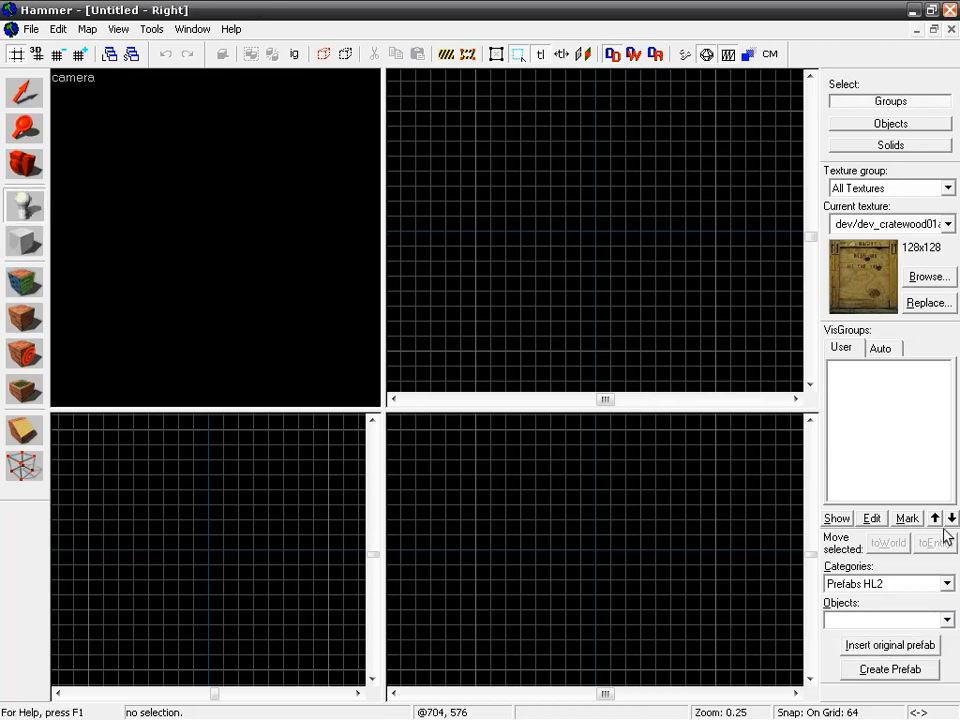
{"action": "left_click", "coordinate": [946, 585]}
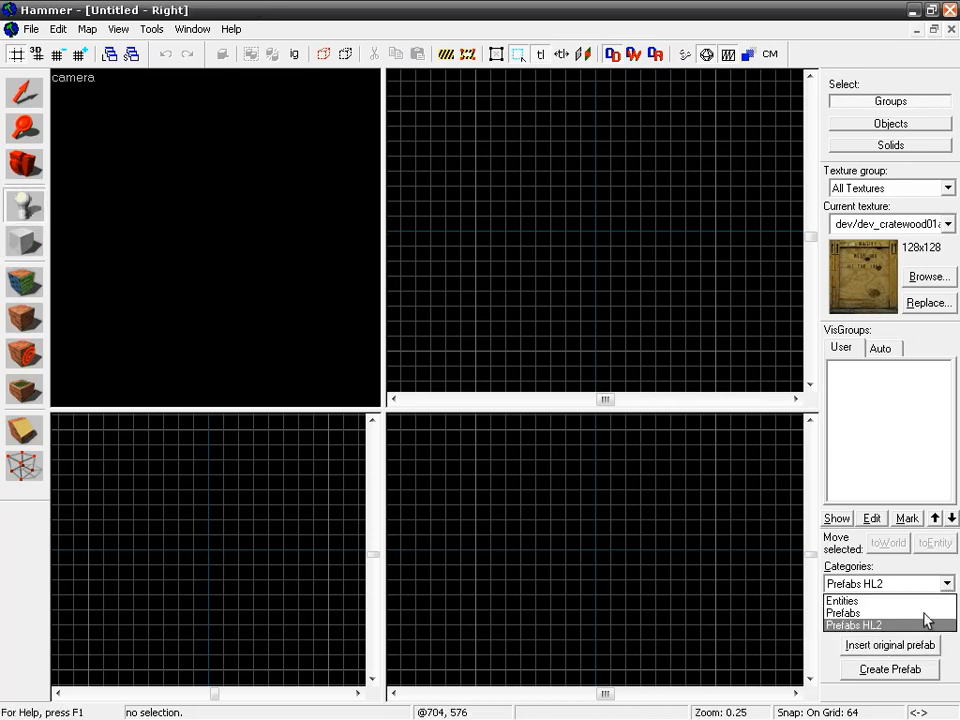
{"action": "left_click", "coordinate": [886, 625]}
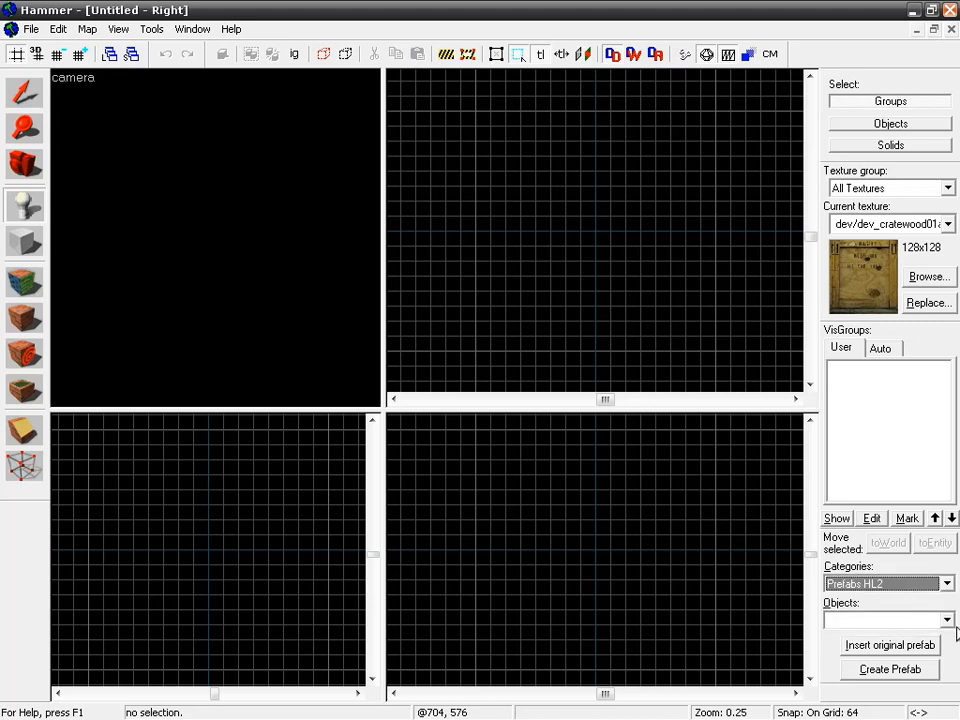
{"action": "left_click", "coordinate": [946, 620]}
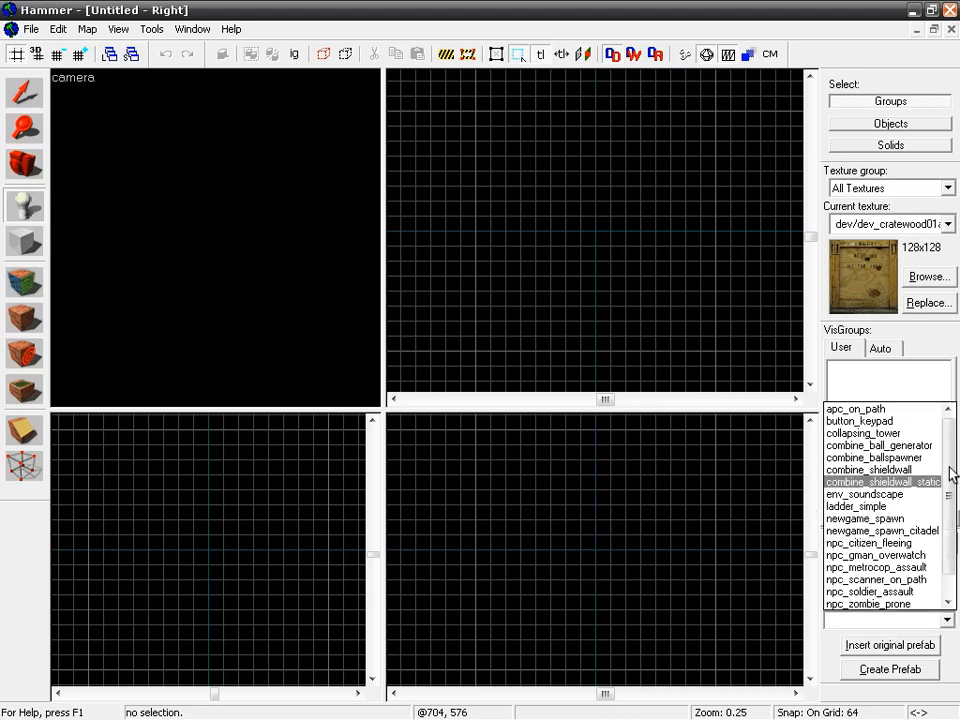
{"action": "left_click", "coordinate": [900, 421]}
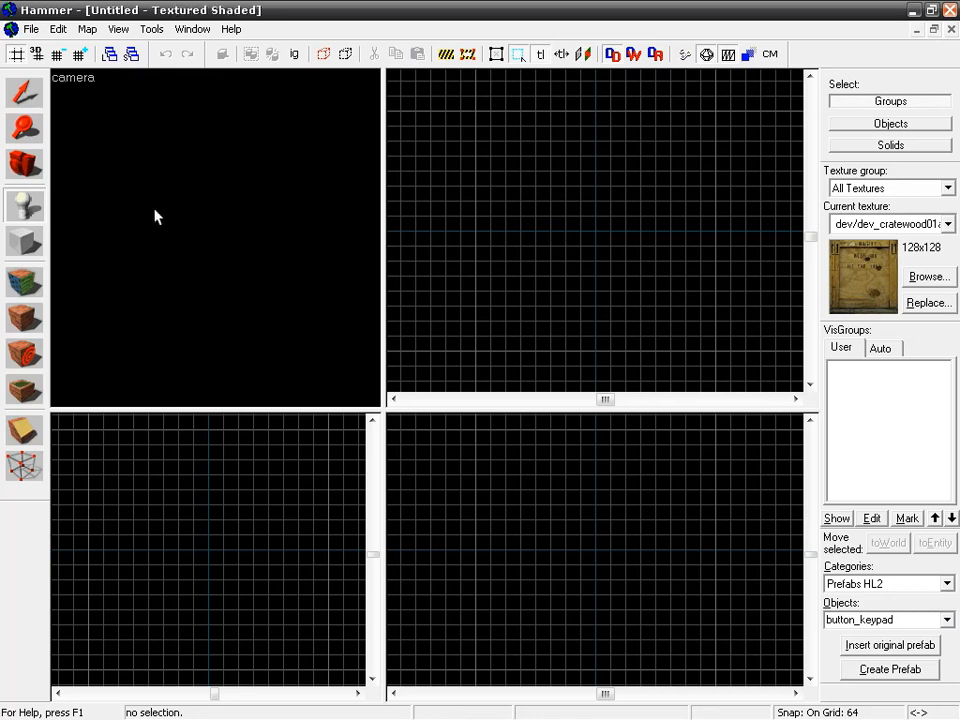
{"action": "left_click", "coordinate": [524, 215]}
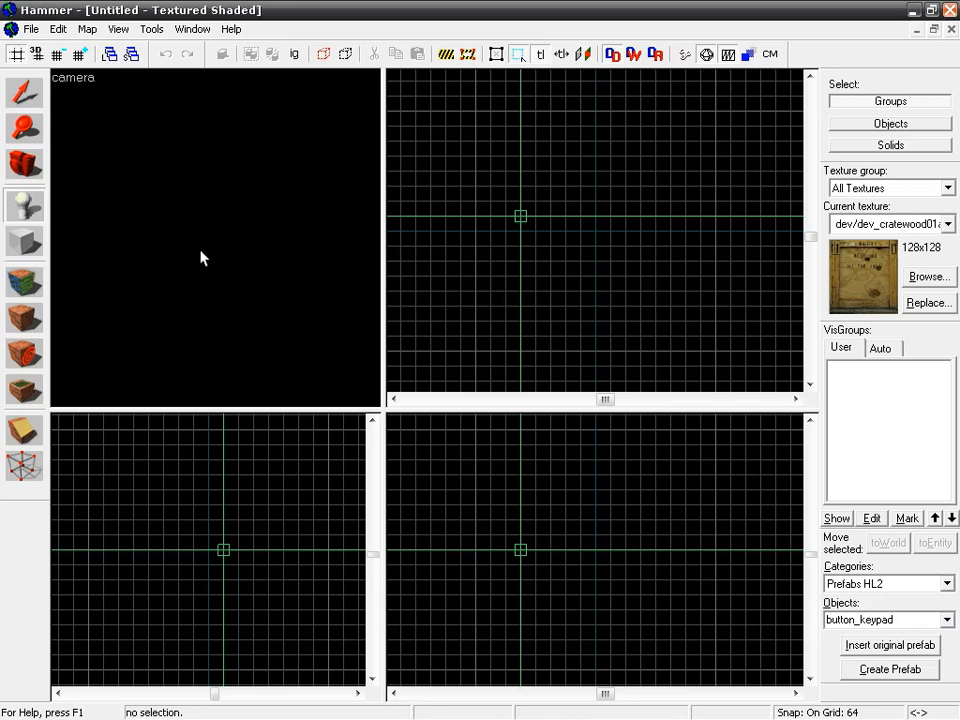
{"action": "key", "text": "Return"}
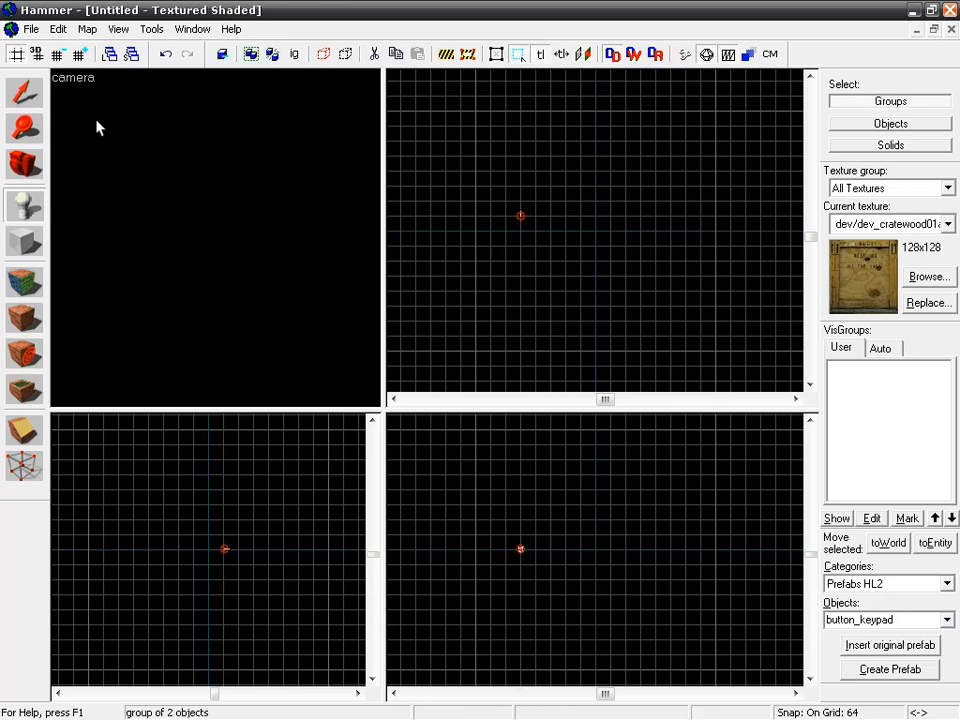
- Centre the views on the placed keypad prefab, aim a camera at it and examine its parts up close, ending with nothing selected
{"action": "key", "text": "shift+c"}
{"action": "key", "text": "ctrl+e"}
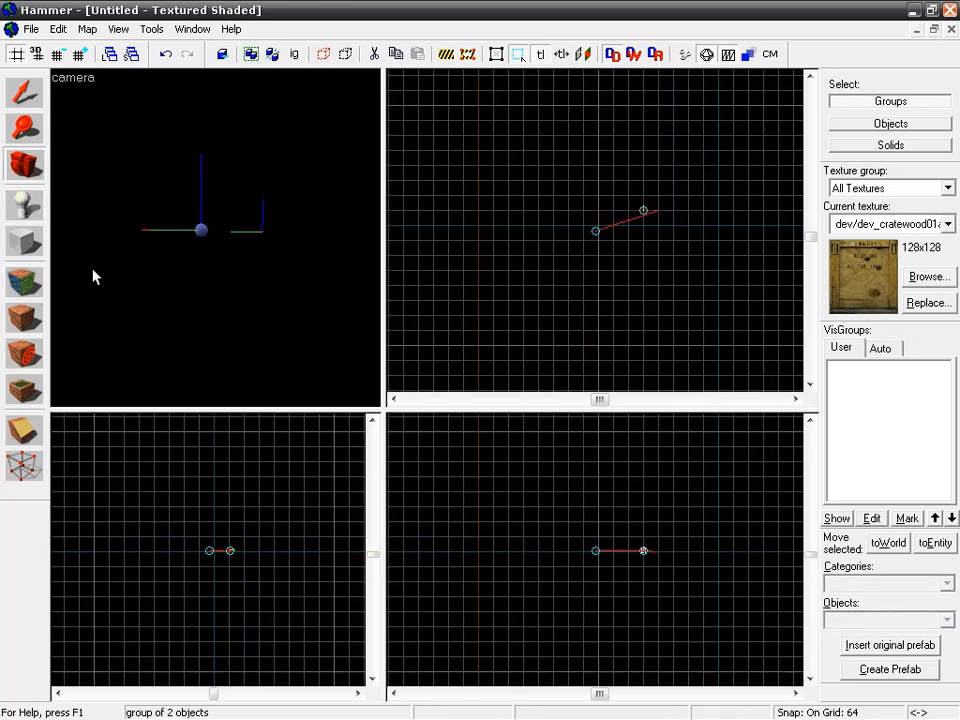
{"action": "left_click_drag", "start_coordinate": [195, 235], "coordinate": [216, 238]}
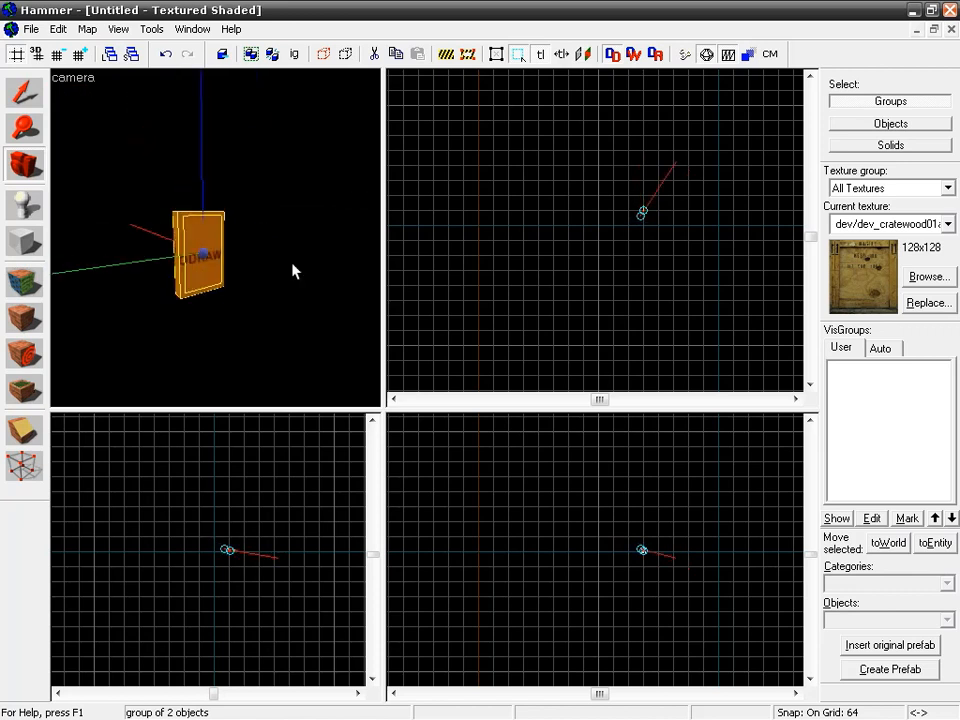
{"action": "left_click", "coordinate": [25, 93]}
{"action": "scroll", "coordinate": [640, 205], "scroll_direction": "up", "scroll_amount": 15}
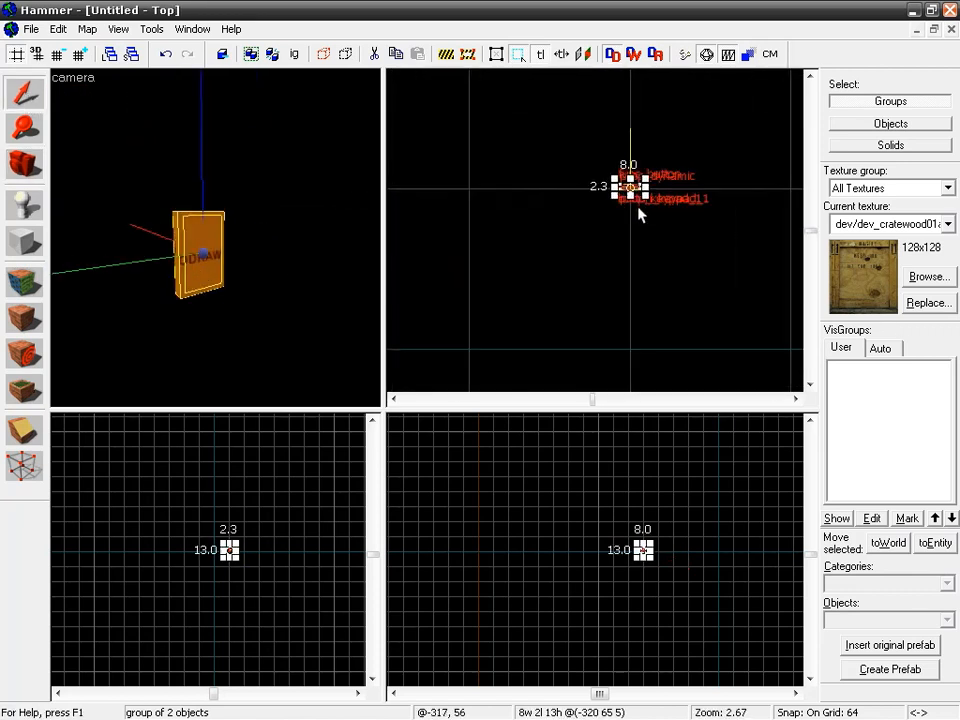
{"action": "scroll", "coordinate": [624, 190], "scroll_direction": "up", "scroll_amount": 5}
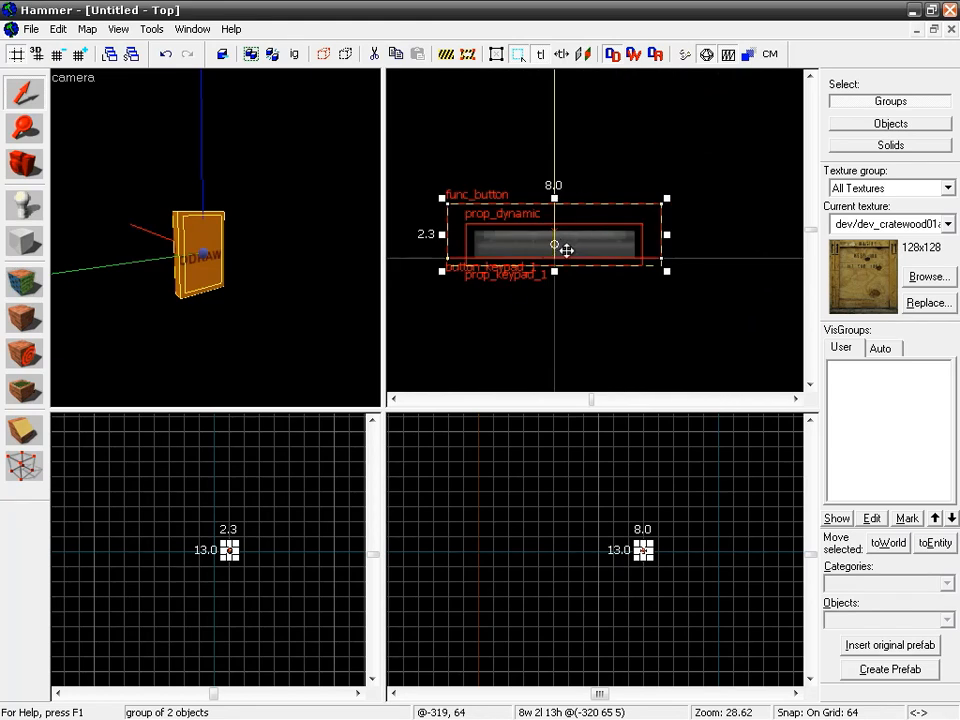
{"action": "scroll", "coordinate": [520, 245], "scroll_direction": "down", "scroll_amount": 1}
{"action": "left_click", "coordinate": [497, 313]}
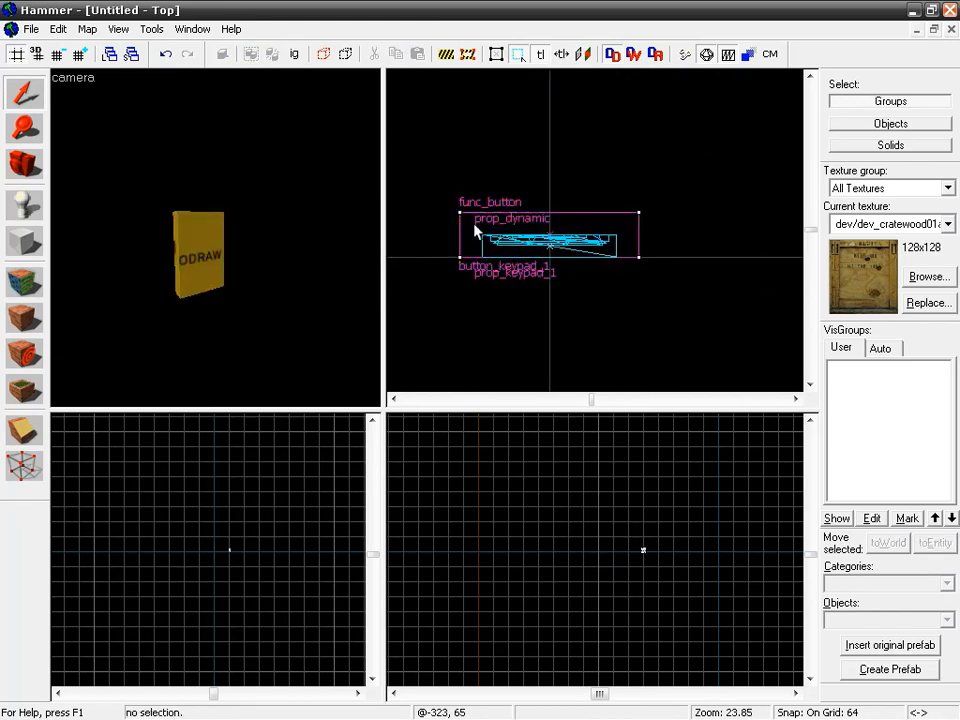
- Reshape and move the keypad prefab in the top view, reducing the grid size to 4
{"action": "left_click", "coordinate": [200, 243]}
{"action": "left_click_drag", "start_coordinate": [454, 208], "coordinate": [428, 132]}
{"action": "left_click_drag", "start_coordinate": [514, 229], "coordinate": [455, 150]}
{"action": "left_click_drag", "start_coordinate": [586, 246], "coordinate": [549, 246]}
{"action": "key", "text": "bracketleft"}
{"action": "key", "text": "bracketleft"}
{"action": "key", "text": "bracketleft"}
{"action": "key", "text": "bracketleft"}
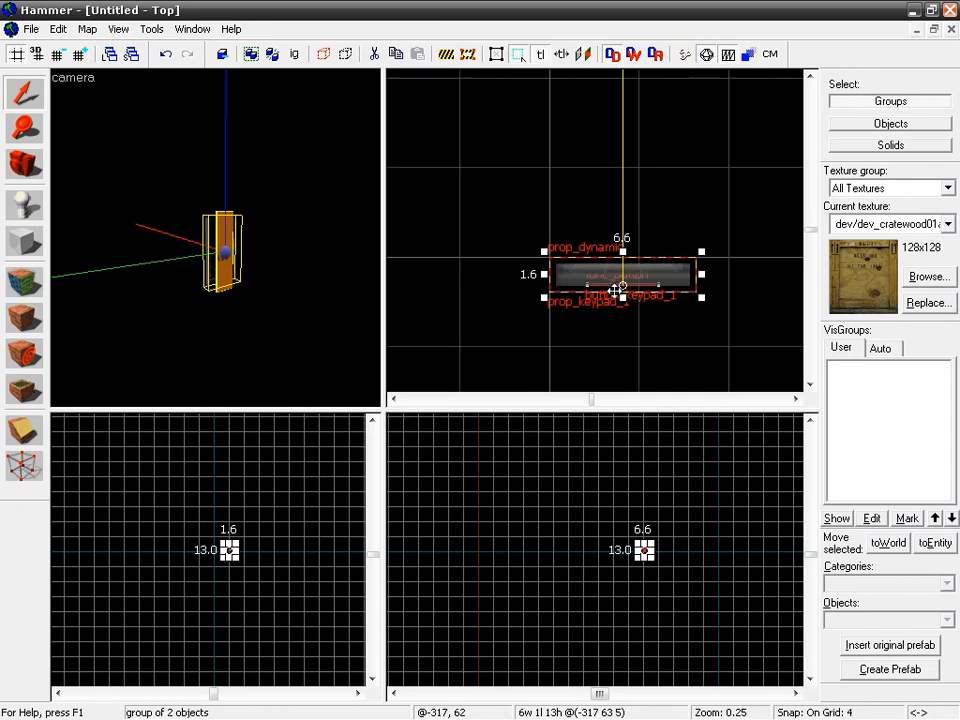
{"action": "mouse_move", "coordinate": [609, 283]}
{"action": "left_mouse_down"}
{"action": "mouse_move", "coordinate": [531, 206]}
{"action": "mouse_move", "coordinate": [509, 203]}
{"action": "mouse_move", "coordinate": [615, 267]}
{"action": "left_mouse_up"}
- Undo the last changes made to the keypad prefab
{"action": "key", "text": "ctrl+z"}
{"action": "key", "text": "ctrl+z"}
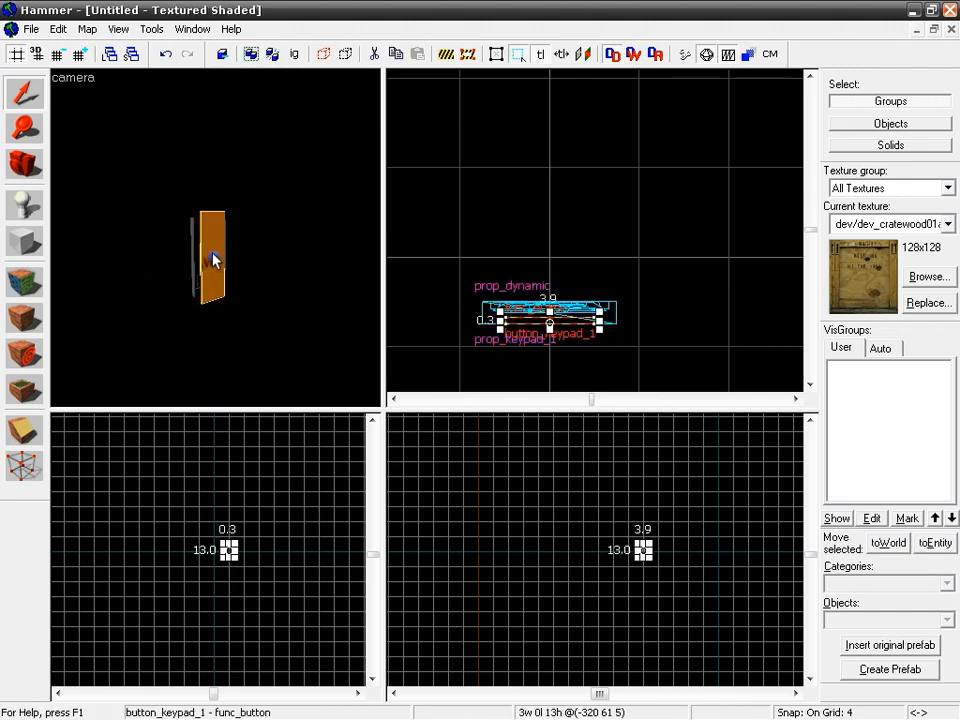
{"action": "left_click", "coordinate": [493, 253]}
{"action": "key", "text": "ctrl+z"}
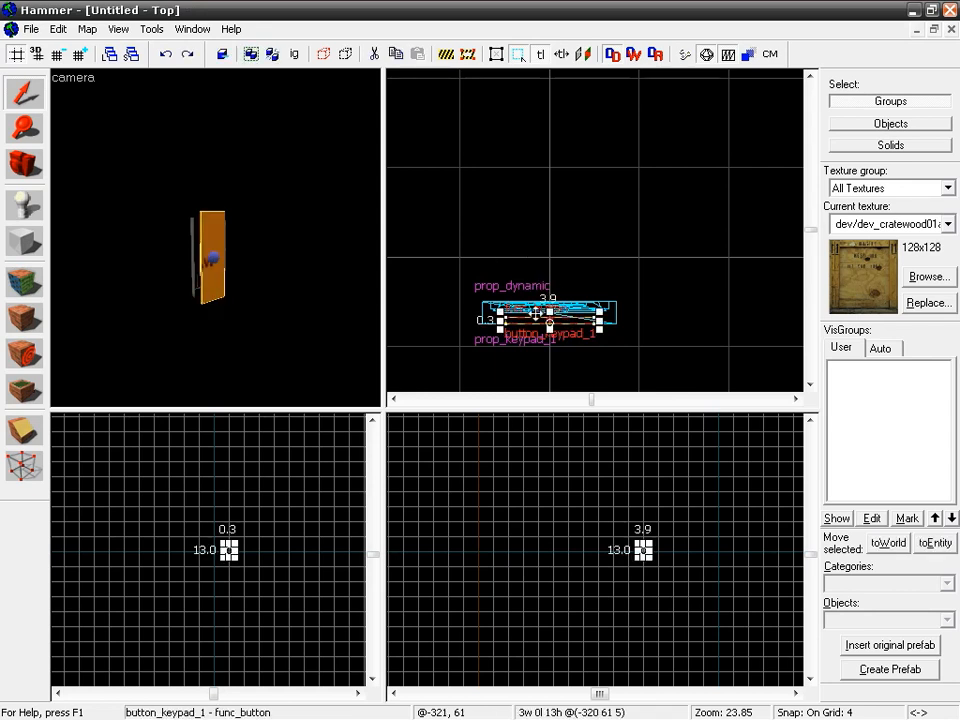
- Create a second button_keypad prefab with the Block tool, stretched over a 32 × 32 unit area beside the first one
{"action": "key", "text": "shift+b"}
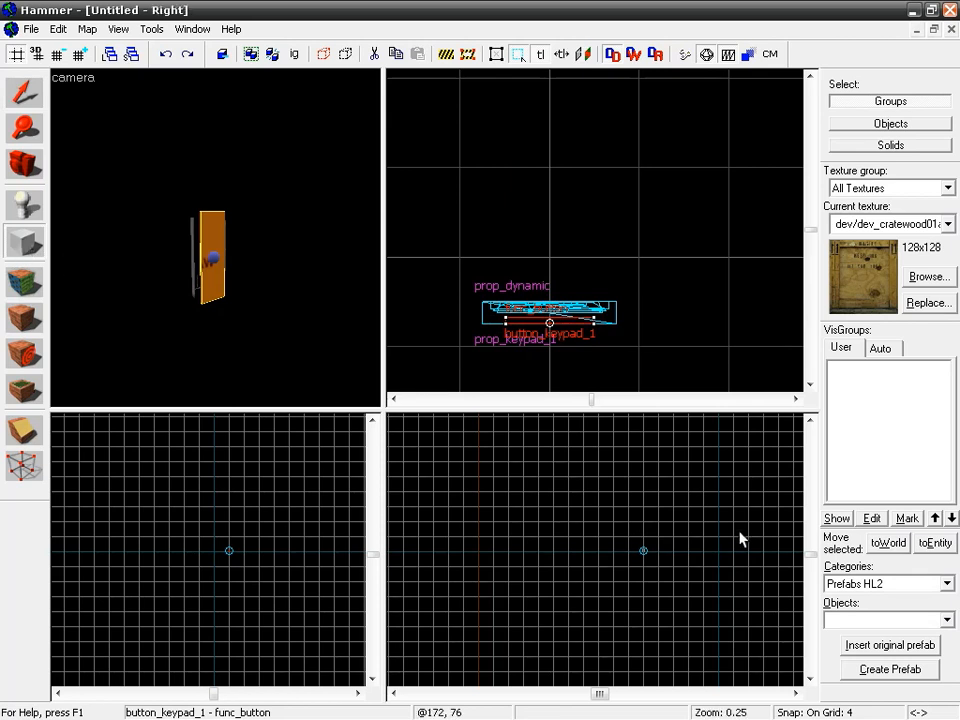
{"action": "left_click", "coordinate": [946, 619]}
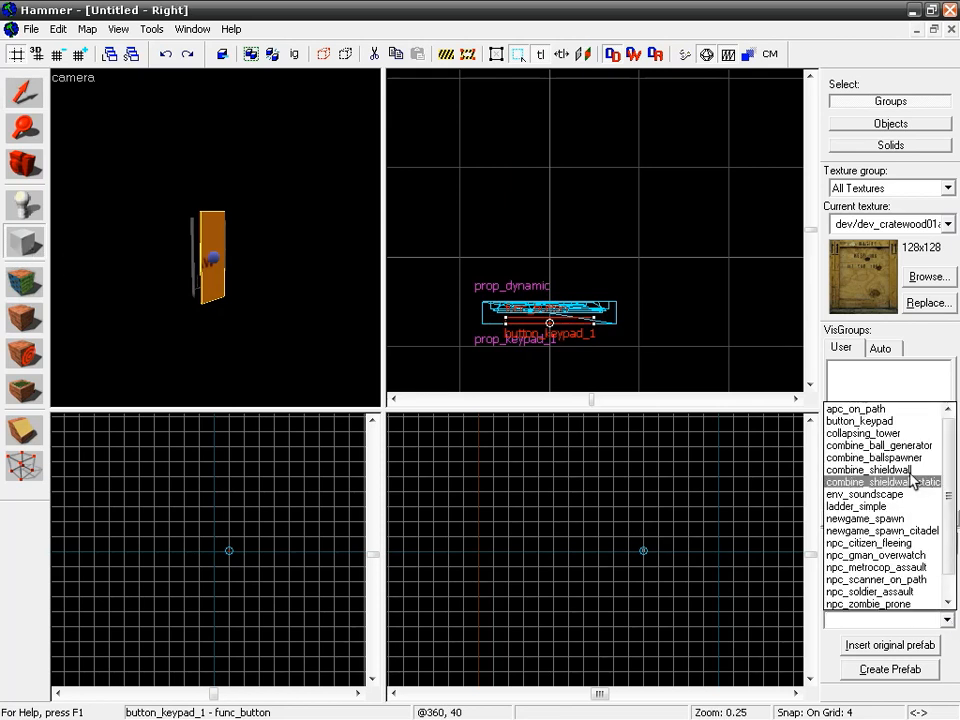
{"action": "left_click", "coordinate": [860, 421]}
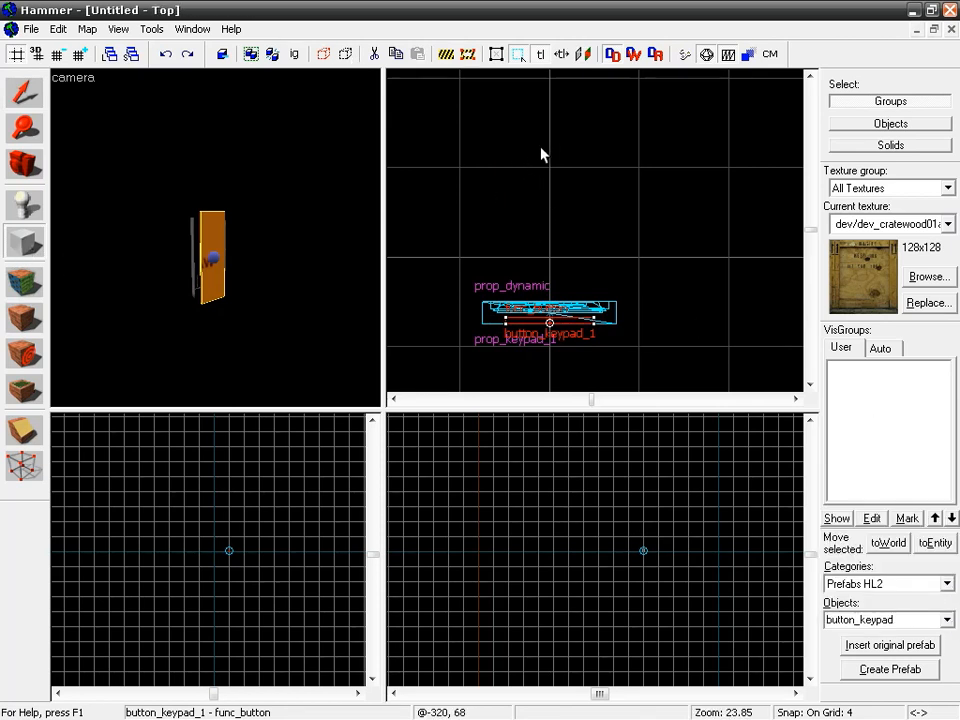
{"action": "scroll", "coordinate": [541, 153], "scroll_direction": "down", "scroll_amount": 8}
{"action": "scroll", "coordinate": [577, 225], "scroll_direction": "down", "scroll_amount": 2}
{"action": "left_click_drag", "start_coordinate": [608, 177], "coordinate": [724, 290]}
{"action": "left_click_drag", "start_coordinate": [669, 237], "coordinate": [676, 249]}
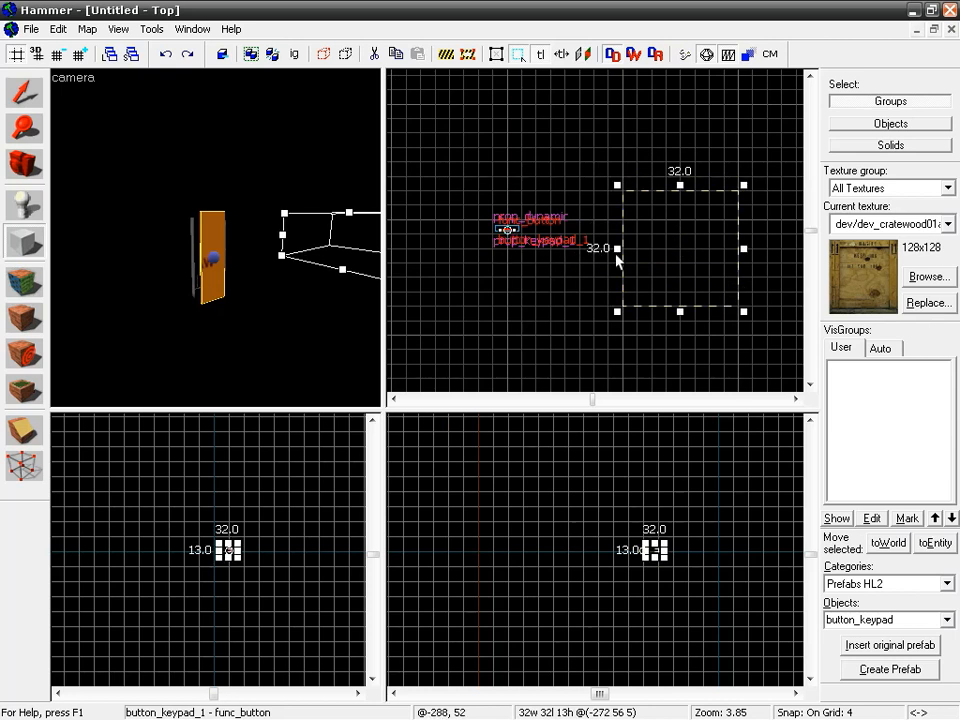
{"action": "key", "text": "Return"}
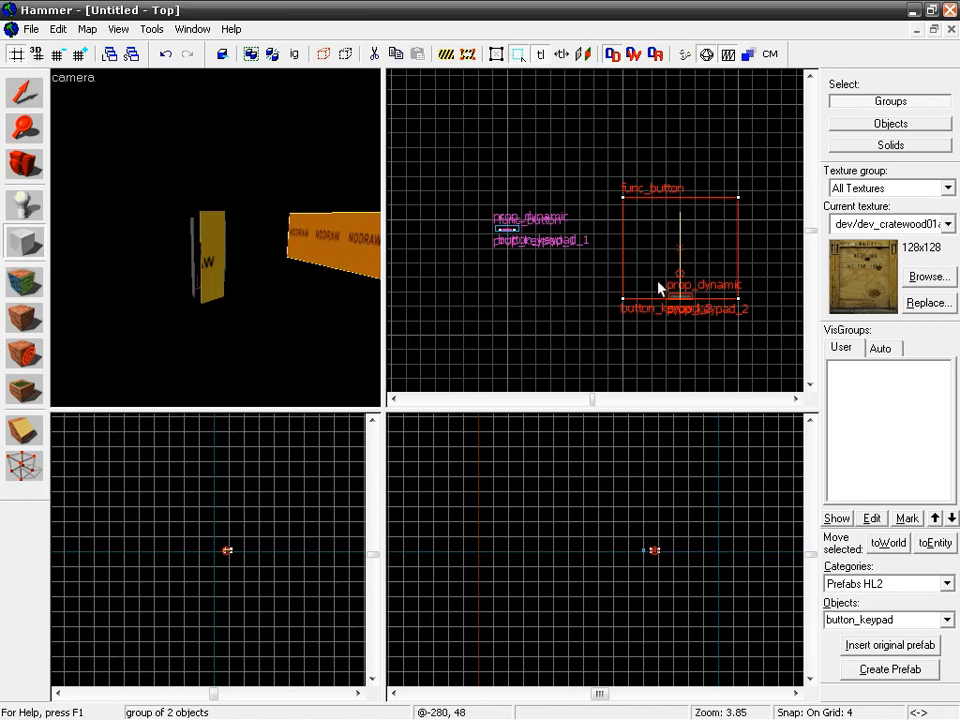
- Select each keypad prefab in turn and examine the stretched one from several angles in the 3D view
{"action": "left_click_drag", "start_coordinate": [636, 285], "coordinate": [539, 274]}
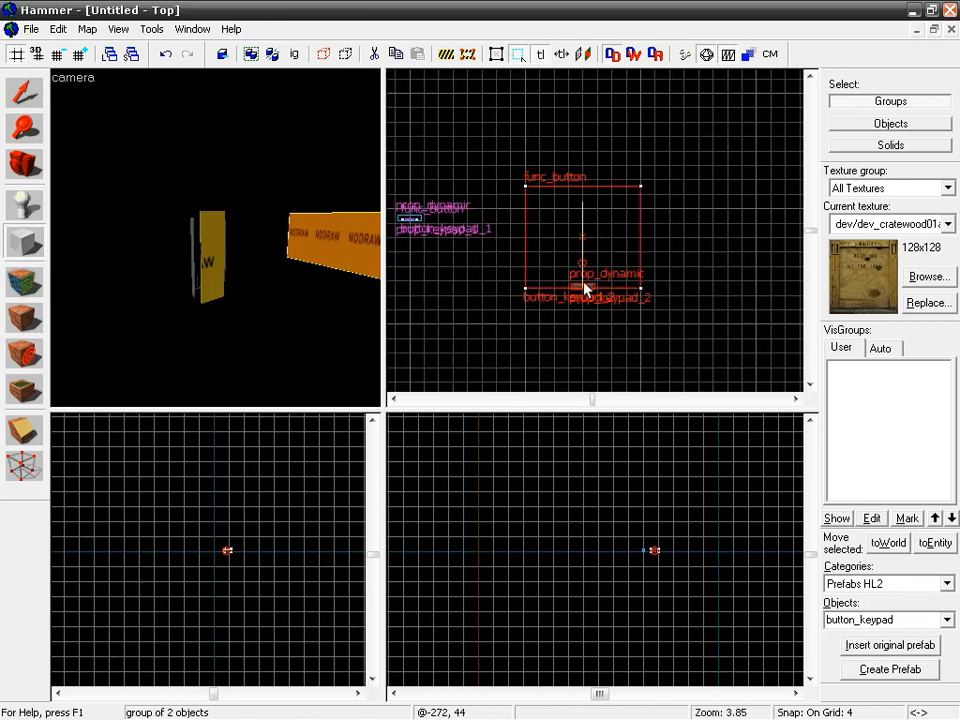
{"action": "left_click", "coordinate": [24, 92]}
{"action": "left_click", "coordinate": [213, 234]}
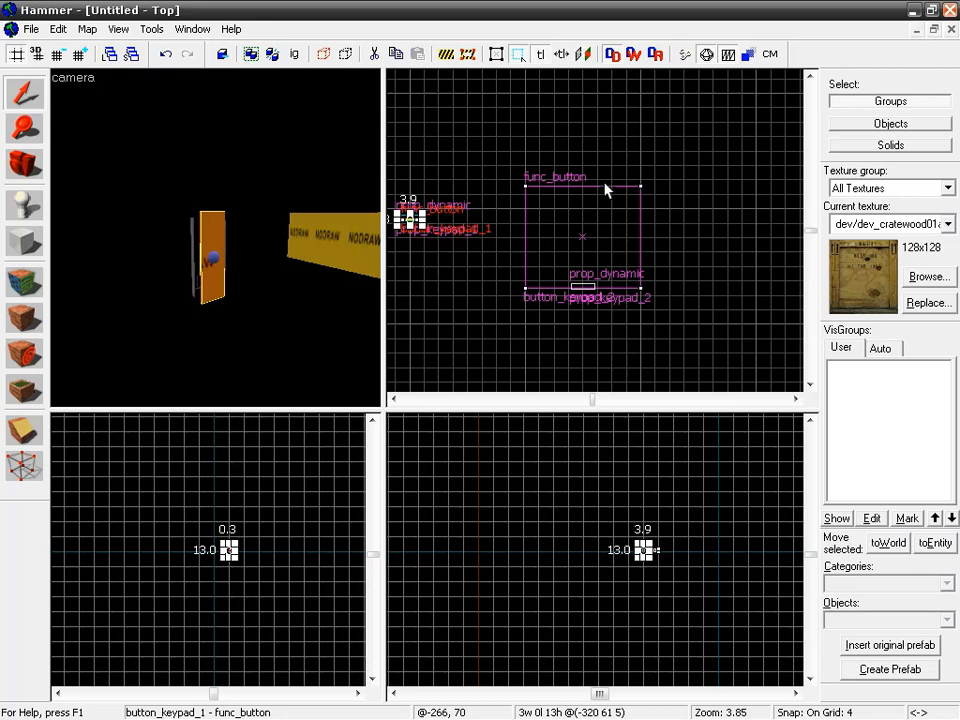
{"action": "left_click", "coordinate": [624, 224]}
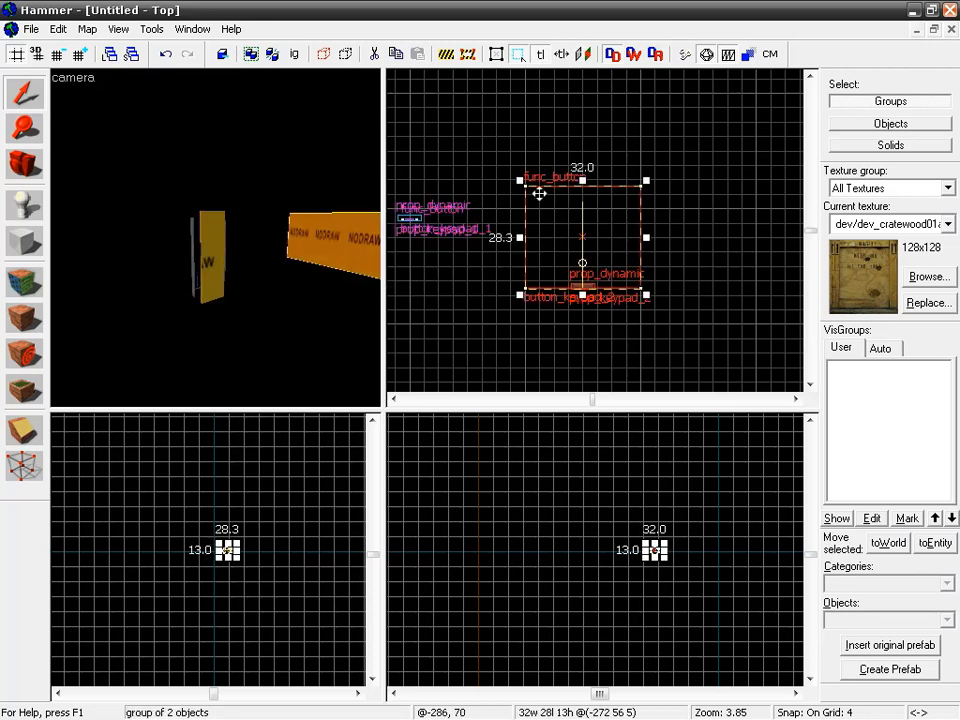
{"action": "key", "text": "z"}
{"action": "key", "text": "w"}
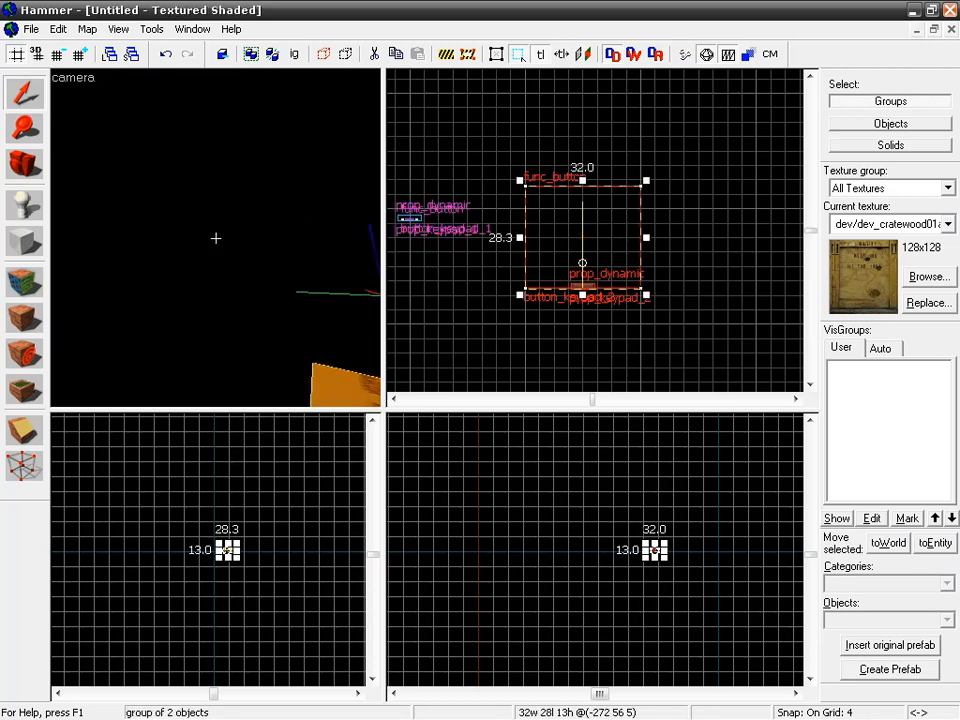
{"action": "key", "text": "s"}
{"action": "key", "text": "w"}
{"action": "key", "text": "s"}
{"action": "key", "text": "w"}
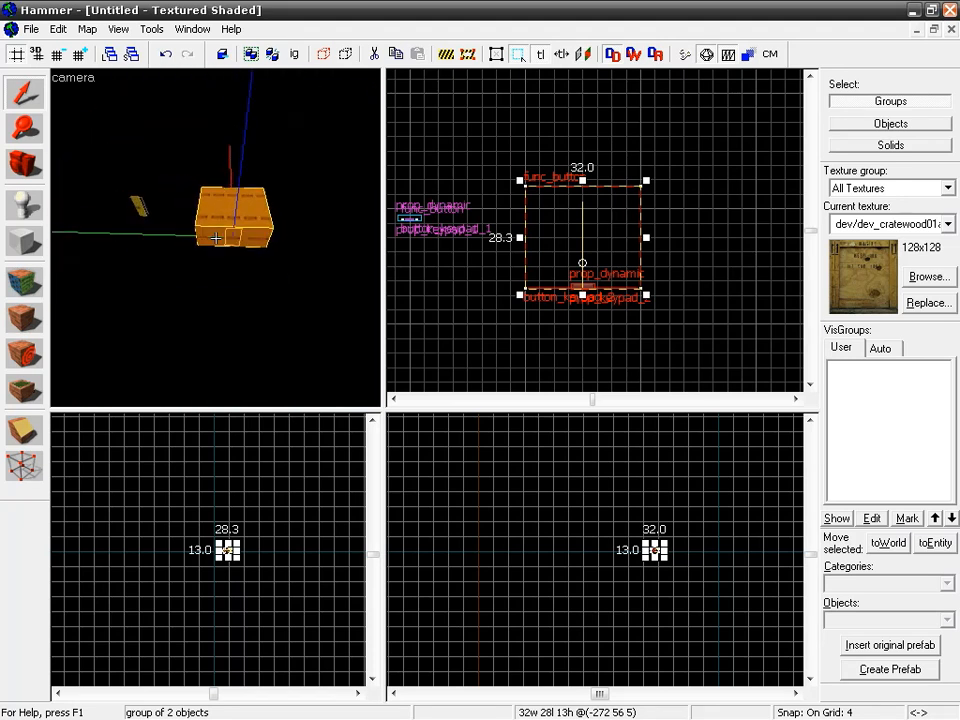
{"action": "key", "text": "z"}
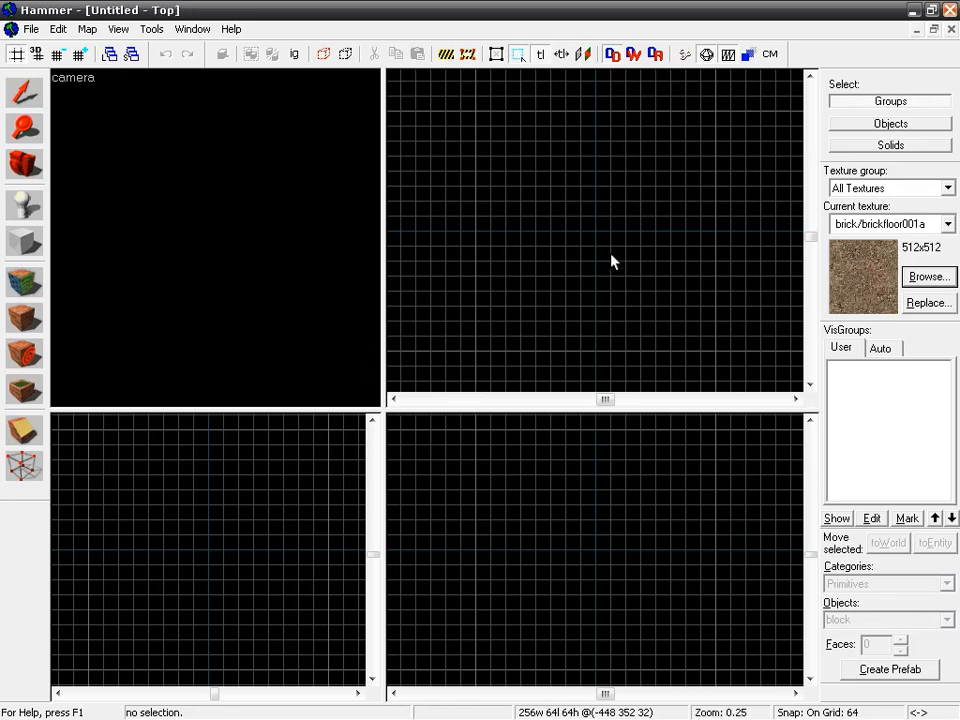
- Reduce the grid size to 16 and create a 128 × 16 unit block, 128 units high, using the Primitives category
{"action": "left_click", "coordinate": [27, 244]}
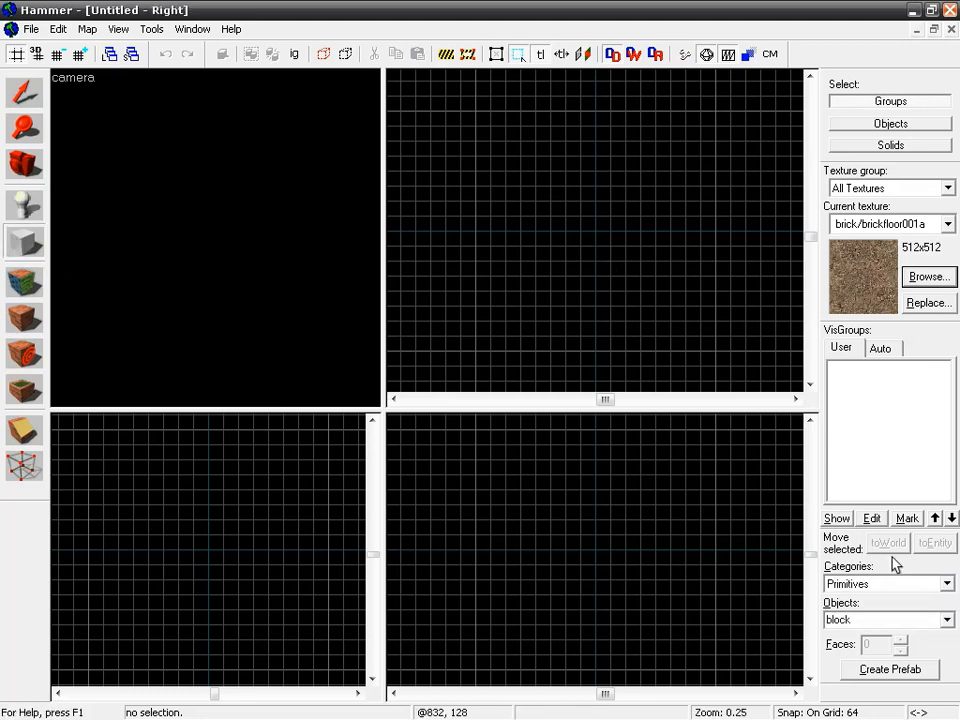
{"action": "left_click", "coordinate": [918, 584]}
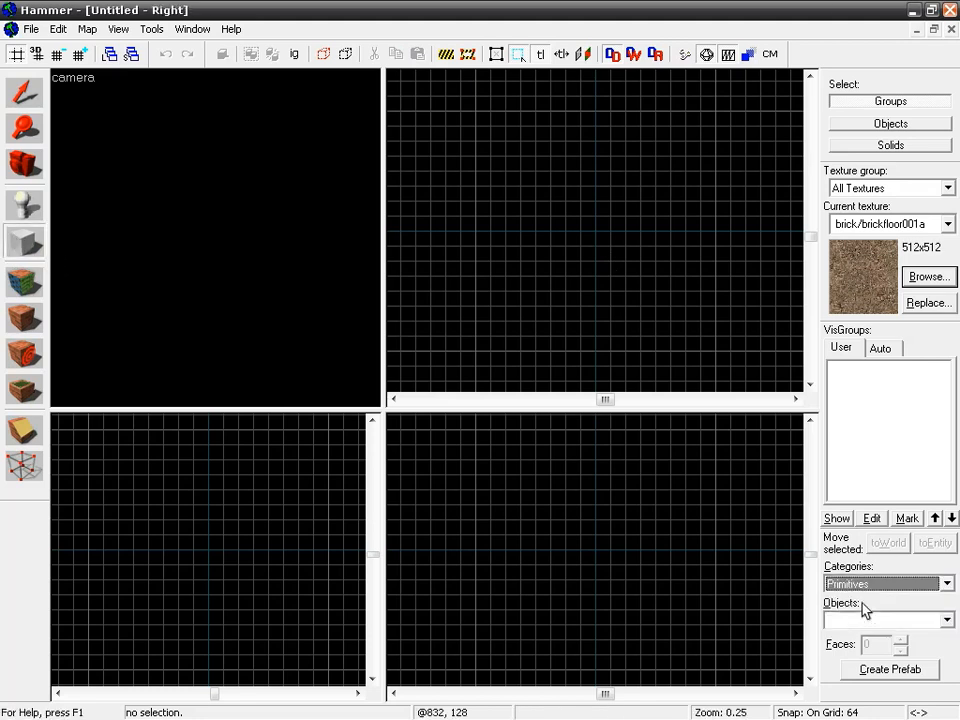
{"action": "left_click", "coordinate": [870, 590]}
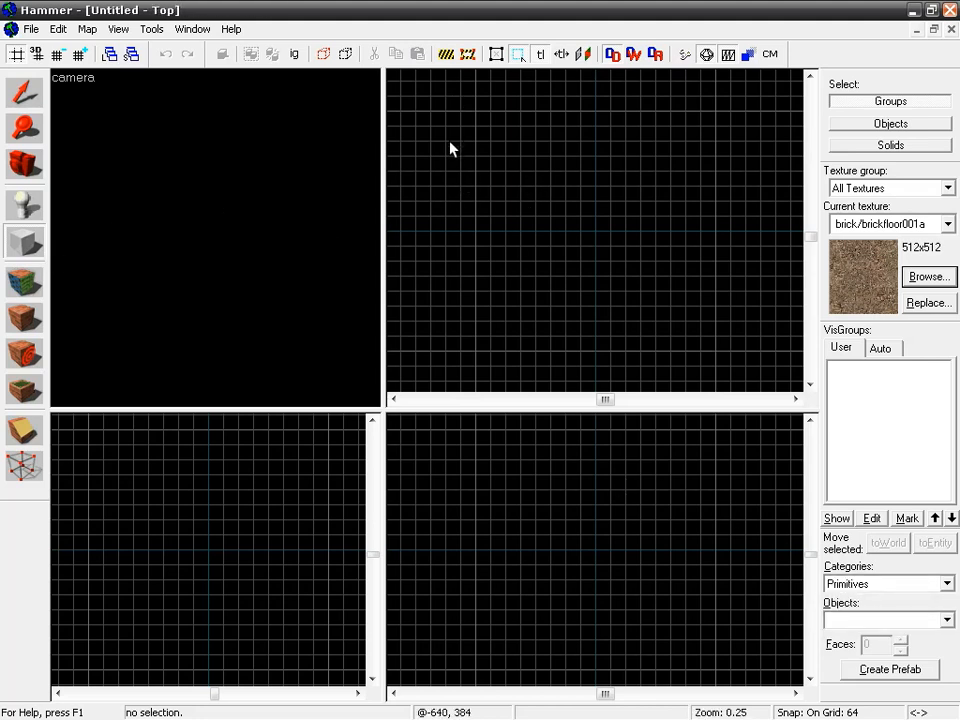
{"action": "key", "text": "bracketleft"}
{"action": "key", "text": "bracketleft"}
{"action": "scroll", "coordinate": [450, 160], "scroll_direction": "up", "scroll_amount": 3}
{"action": "scroll", "coordinate": [532, 221], "scroll_direction": "up", "scroll_amount": 2}
{"action": "left_click_drag", "start_coordinate": [441, 124], "coordinate": [523, 134]}
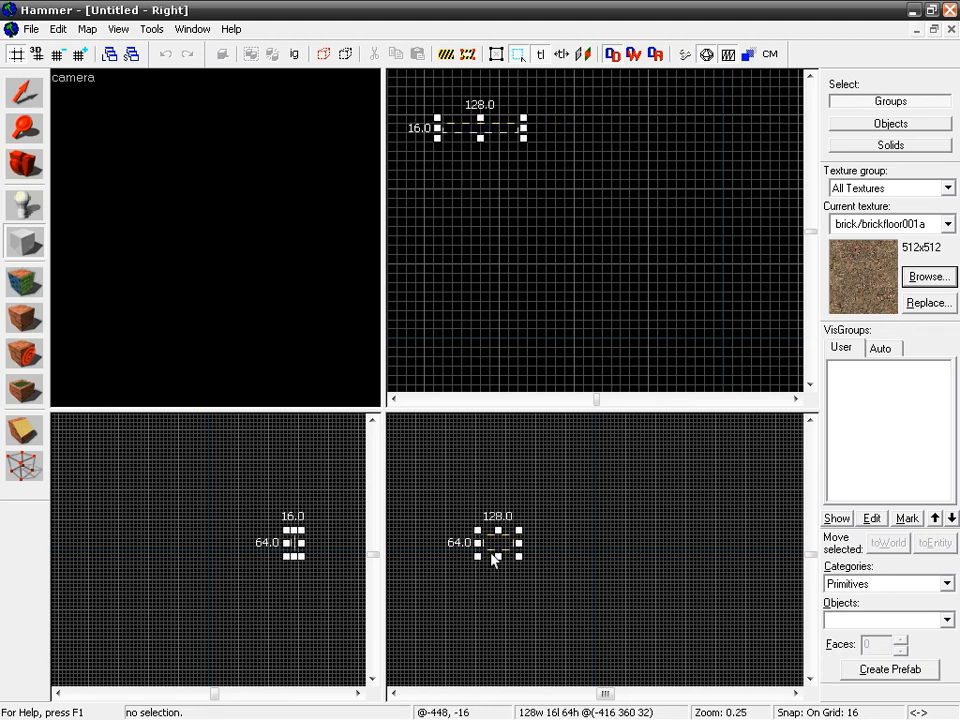
{"action": "left_click_drag", "start_coordinate": [497, 556], "coordinate": [498, 568]}
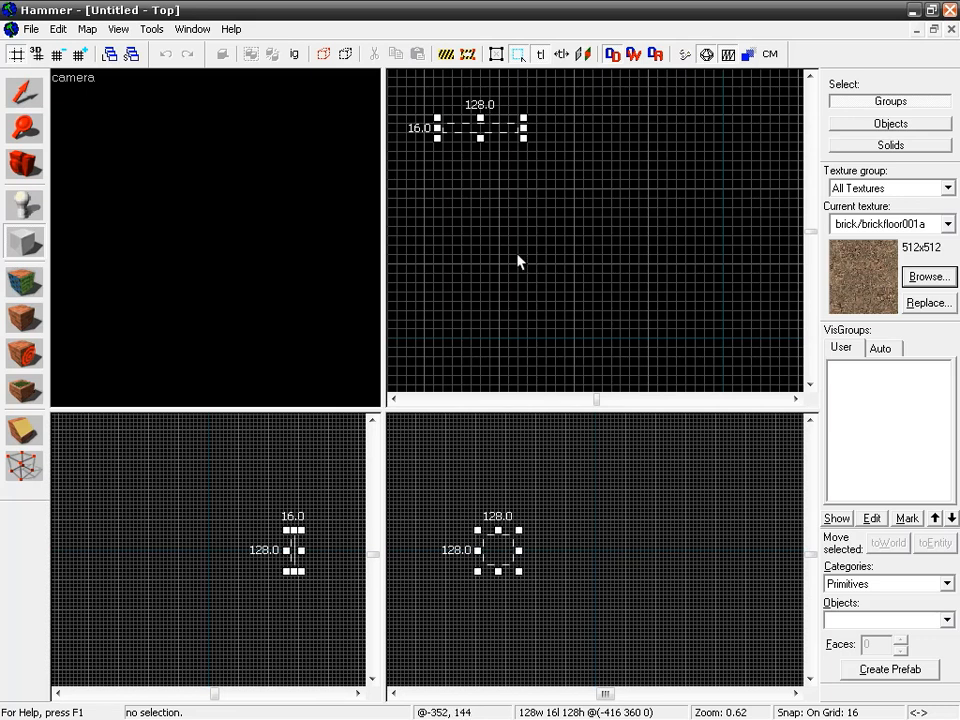
{"action": "key", "text": "Return"}
- Apply the dev/dev_measurewall01a texture to all faces of the new block, filtering the textures by "dev"
{"action": "left_click", "coordinate": [24, 92]}
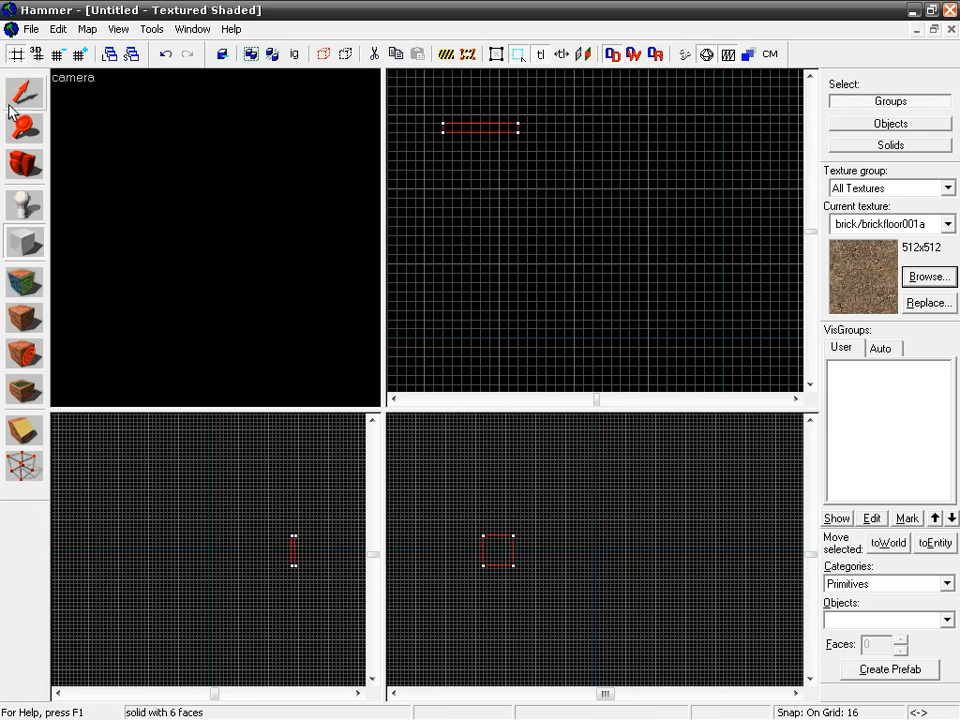
{"action": "left_click", "coordinate": [17, 170]}
{"action": "left_click_drag", "start_coordinate": [484, 264], "coordinate": [470, 130]}
{"action": "key", "text": "shift+s"}
{"action": "left_click", "coordinate": [198, 244]}
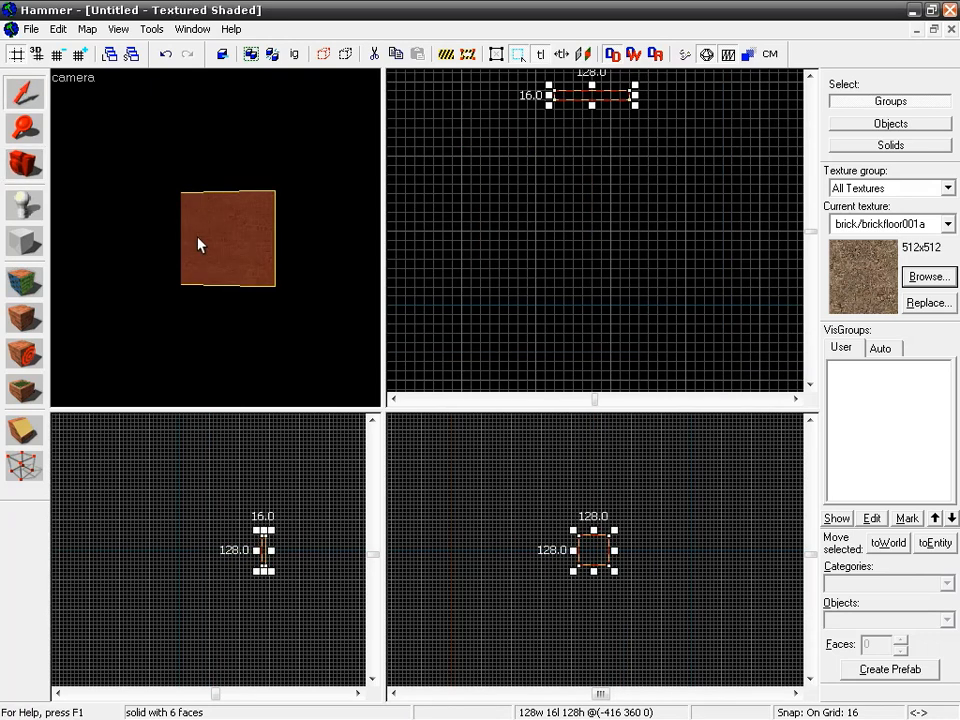
{"action": "key", "text": "shift+a"}
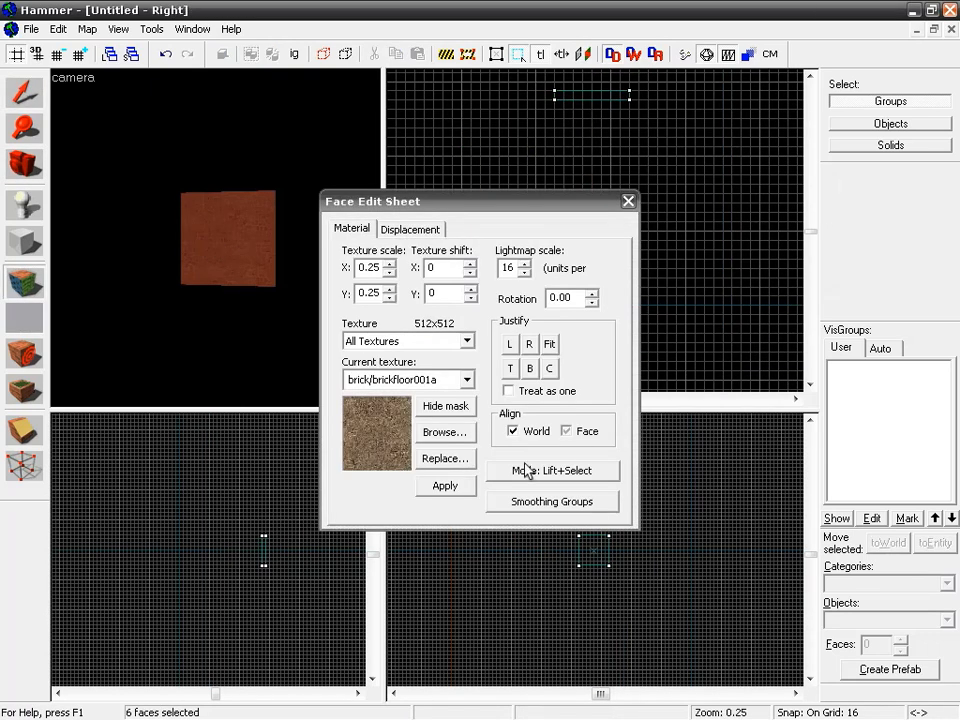
{"action": "left_click", "coordinate": [441, 431]}
{"action": "type", "text": "dev"}
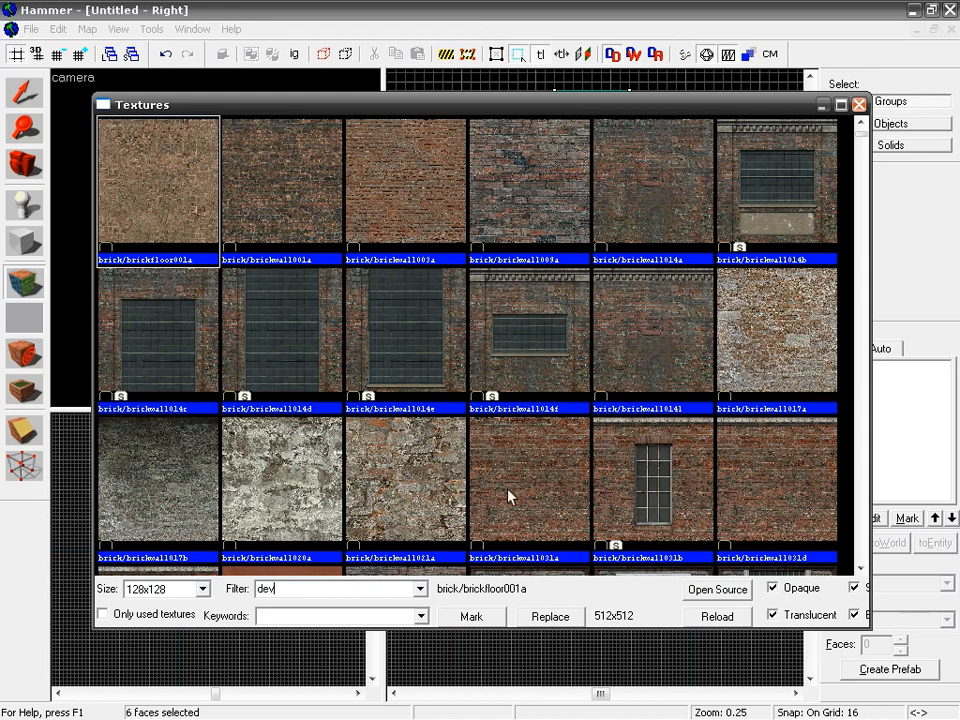
{"action": "left_click_drag", "start_coordinate": [860, 168], "coordinate": [862, 390]}
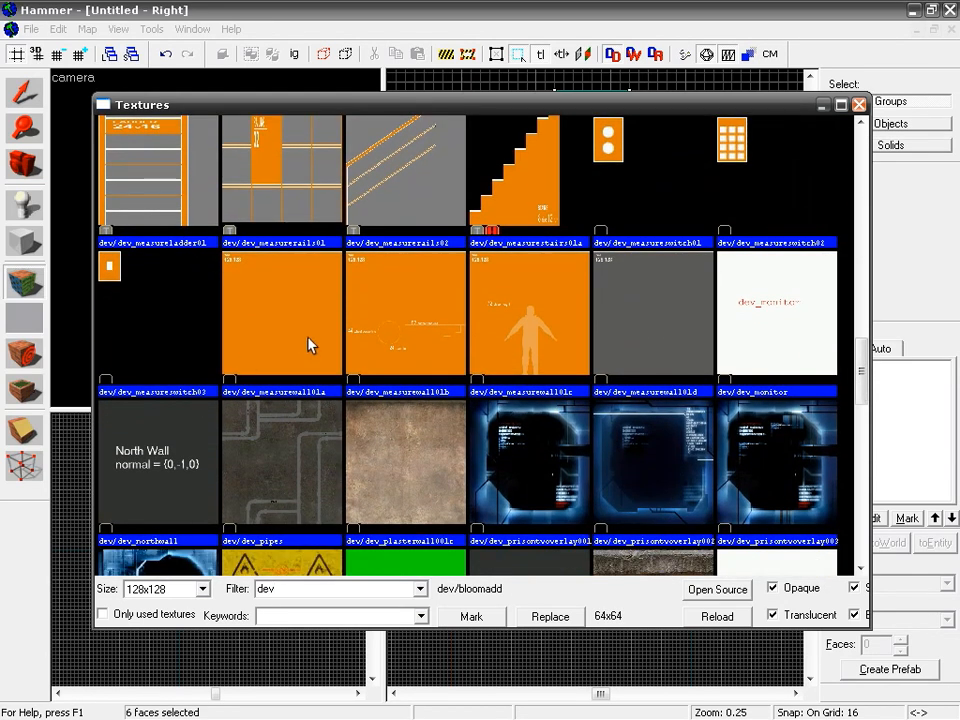
{"action": "left_click", "coordinate": [304, 354]}
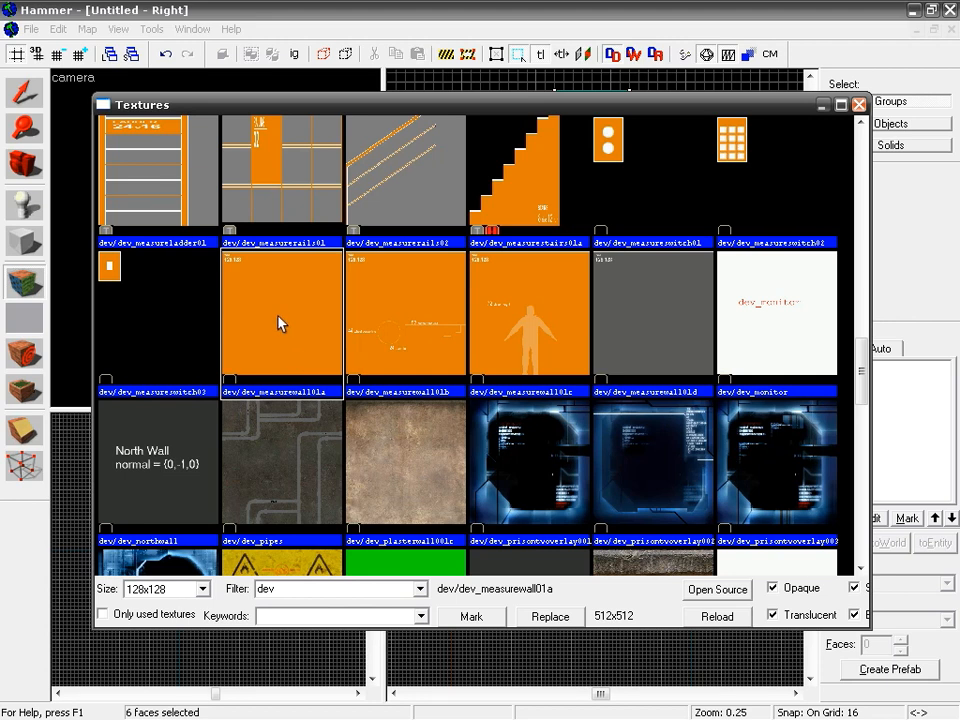
{"action": "double_click", "coordinate": [279, 323]}
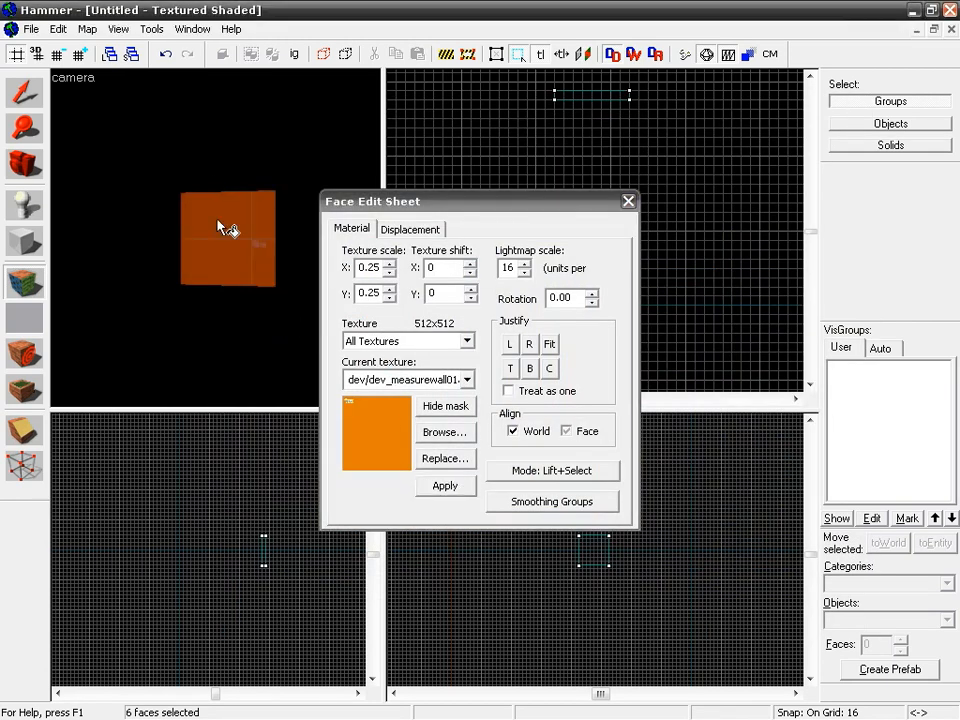
- Justify the texture to the left and top on all faces of the block, and close the Face Edit Sheet
{"action": "left_click", "coordinate": [508, 343]}
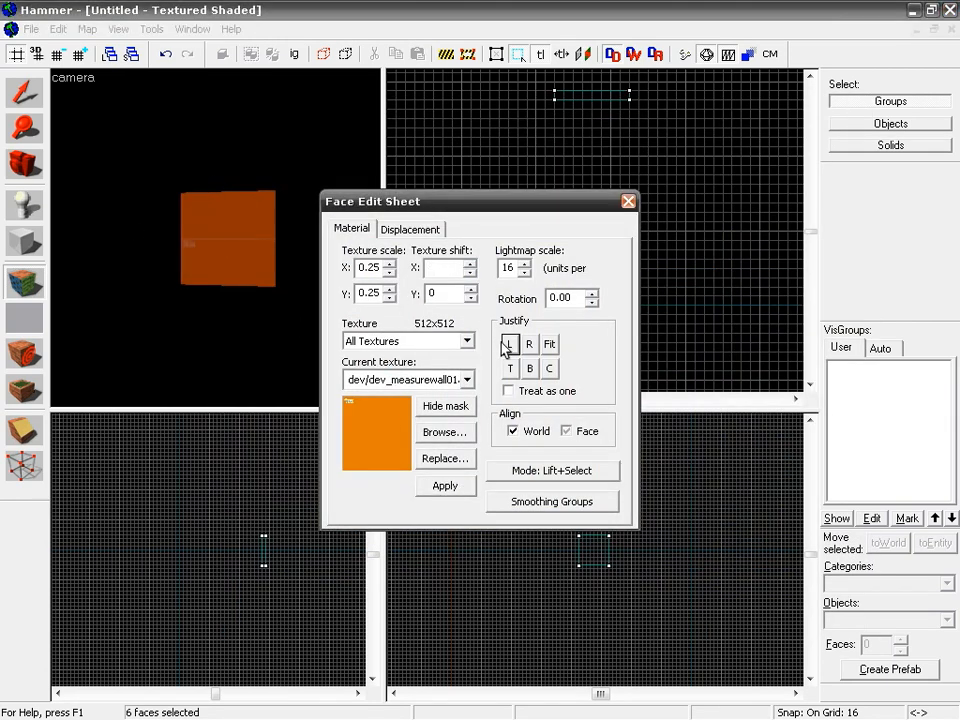
{"action": "left_click", "coordinate": [511, 369]}
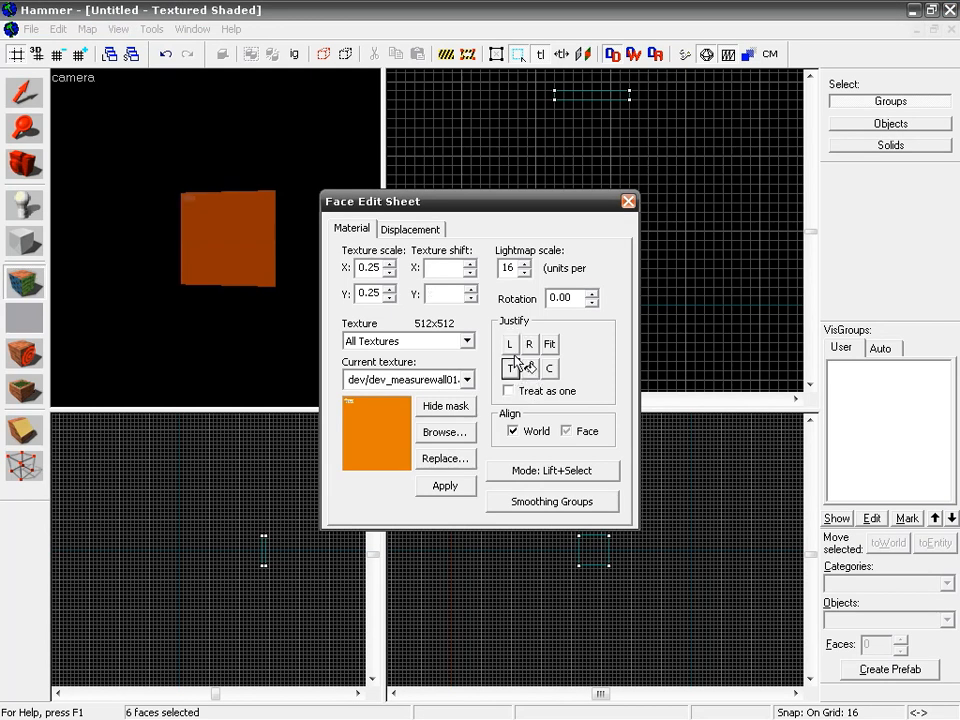
{"action": "left_click", "coordinate": [628, 202]}
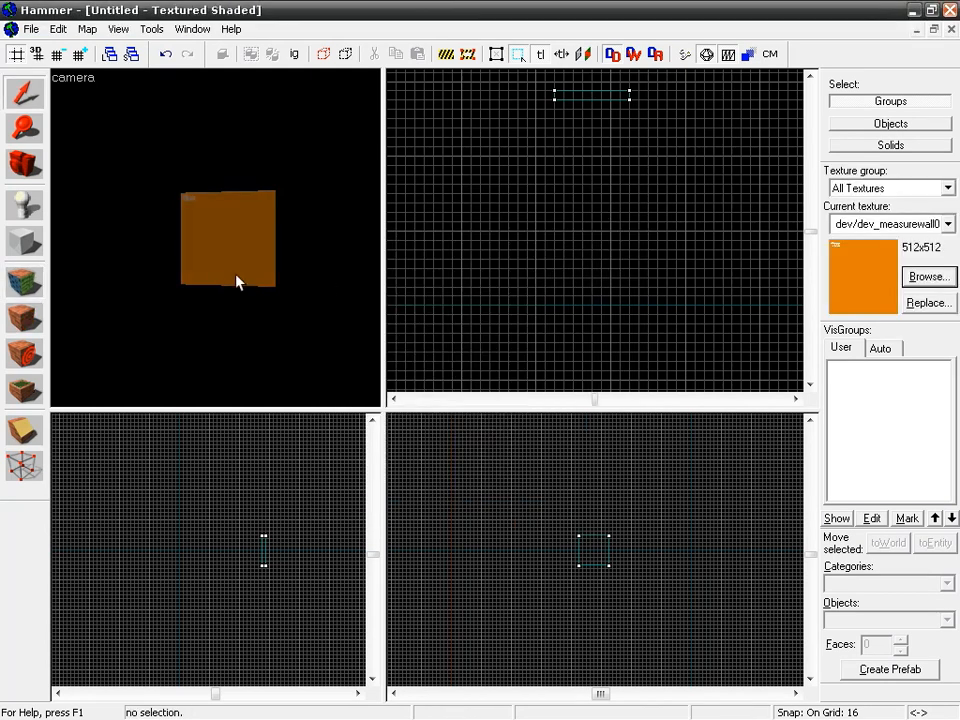
- Stretch the textured wall to 512 units wide in the top view
{"action": "key", "text": "w"}
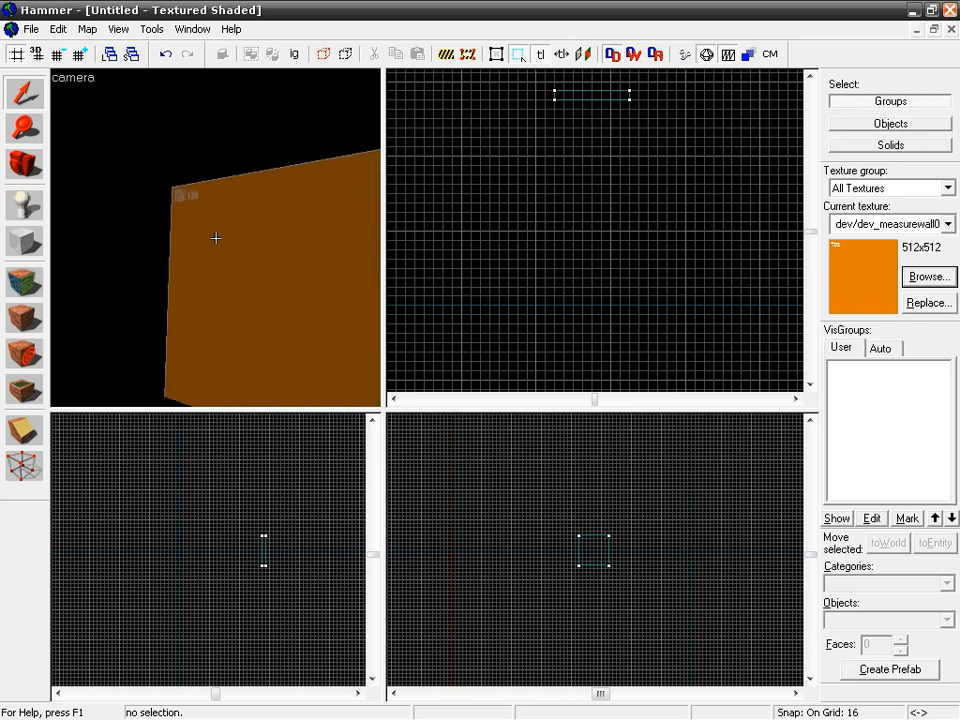
{"action": "key", "text": "w"}
{"action": "key", "text": "d"}
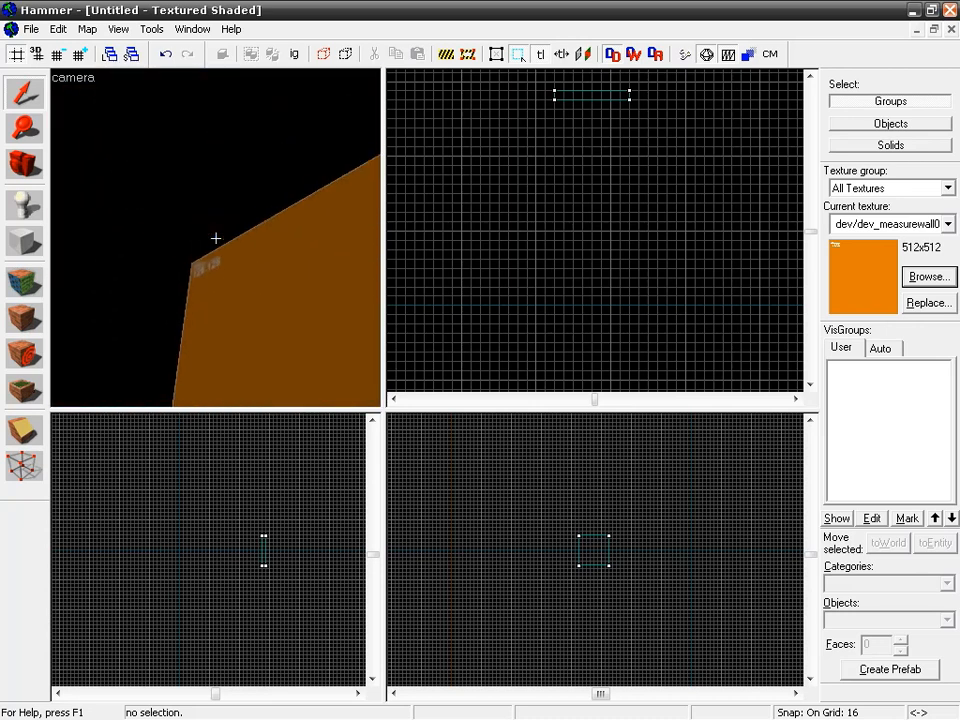
{"action": "key", "text": "s"}
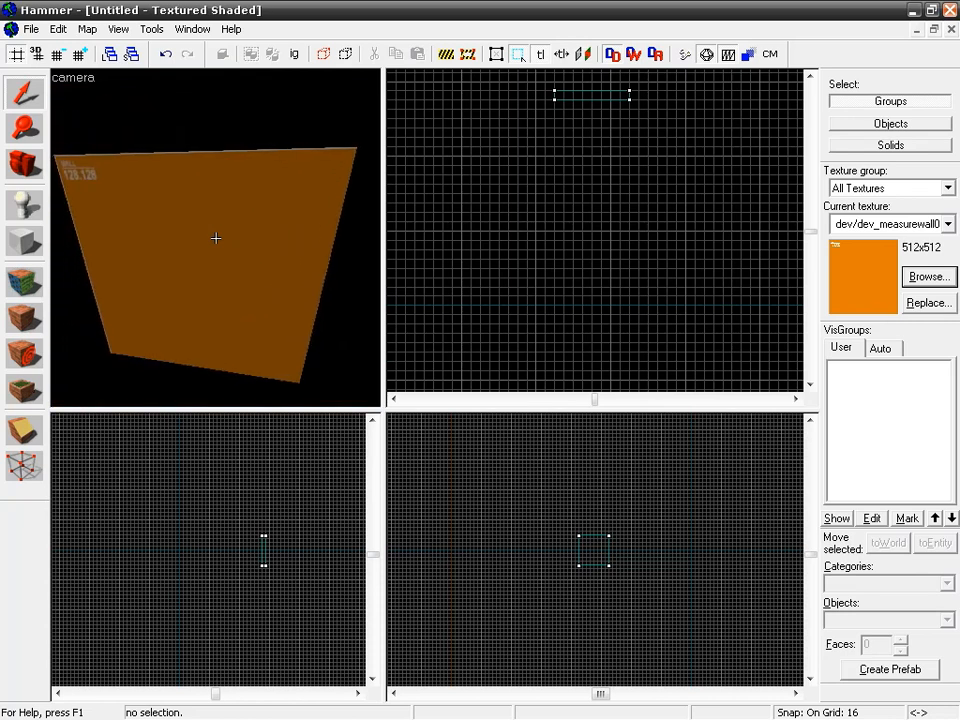
{"action": "key", "text": "z"}
{"action": "left_click", "coordinate": [572, 98]}
{"action": "middle_click_drag", "start_coordinate": [594, 171], "coordinate": [574, 241]}
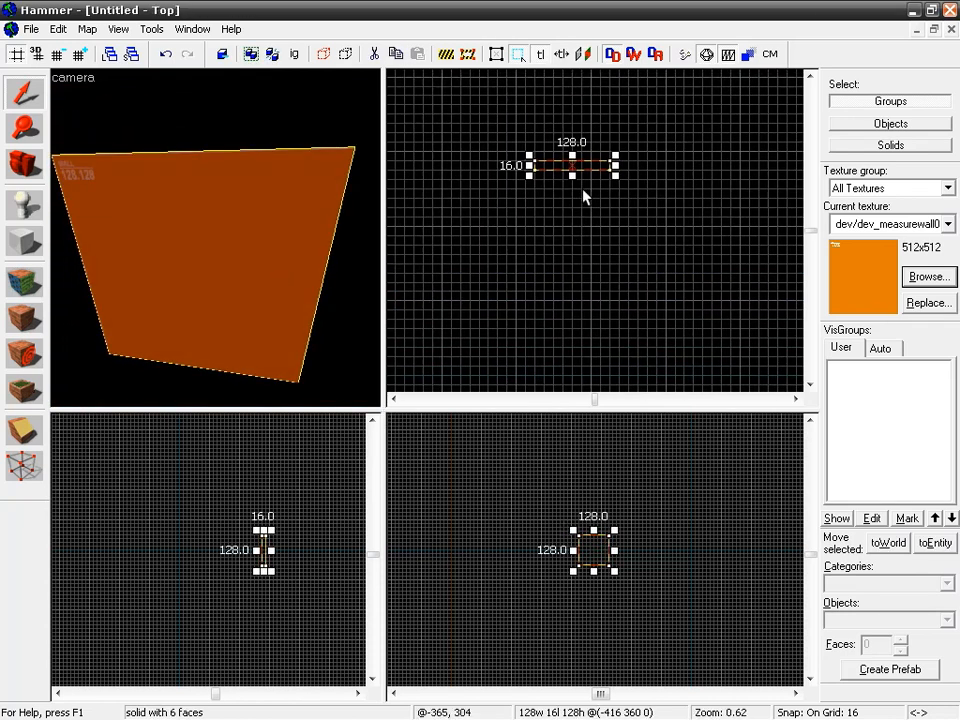
{"action": "middle_click_drag", "start_coordinate": [611, 224], "coordinate": [557, 223]}
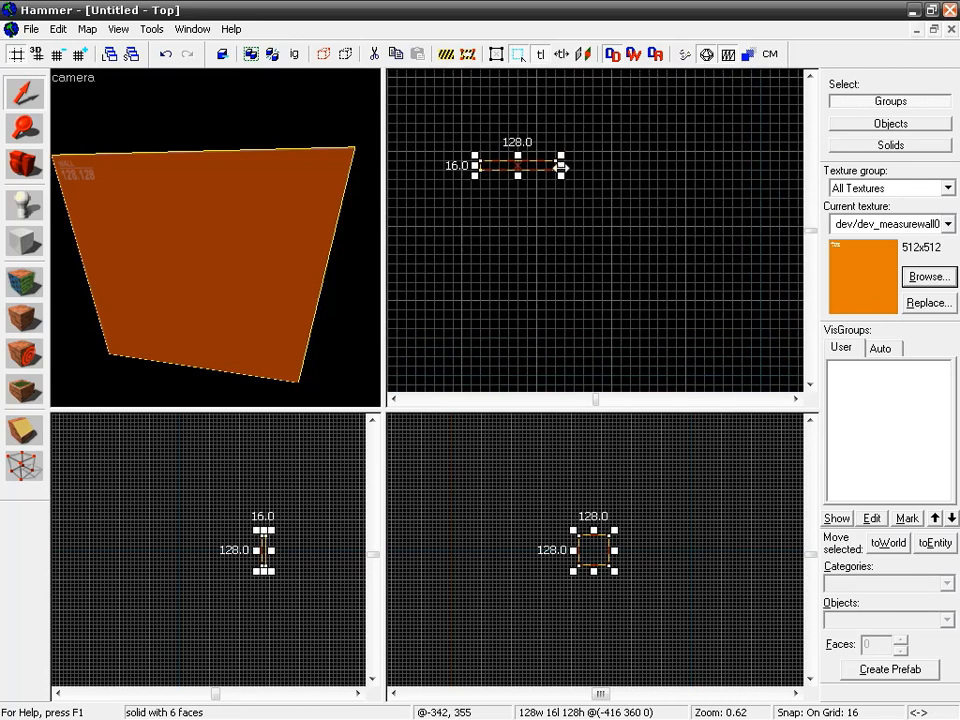
{"action": "left_click_drag", "start_coordinate": [561, 166], "coordinate": [781, 179]}
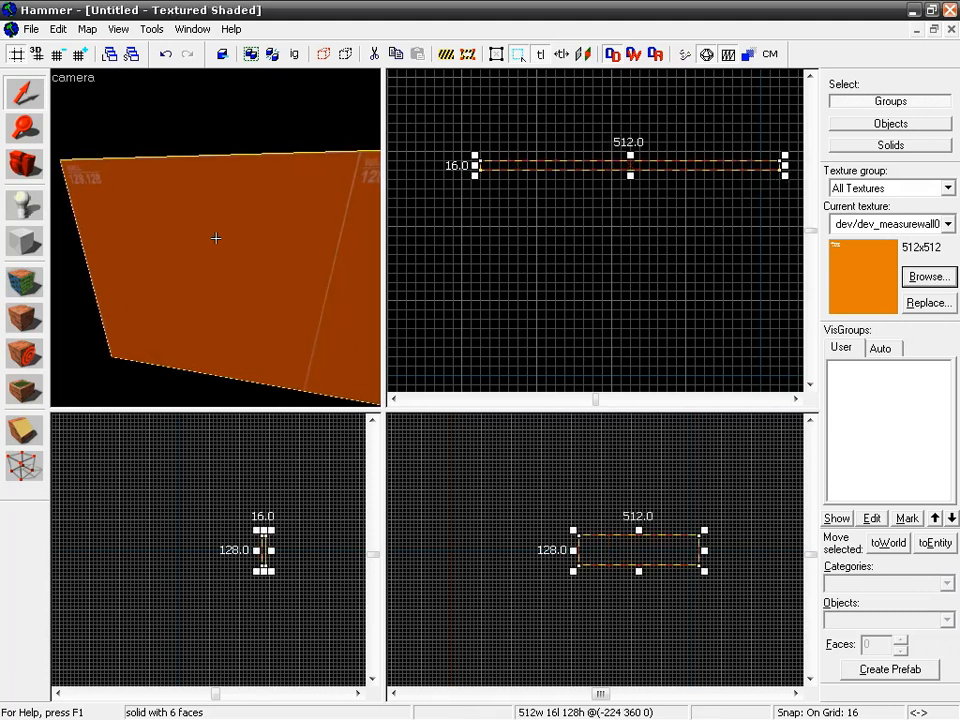
- Duplicate the 512-unit wall twice in the top view, placing both copies parallel to the original and below it
{"action": "key", "text": "d"}
{"action": "key", "text": "w"}
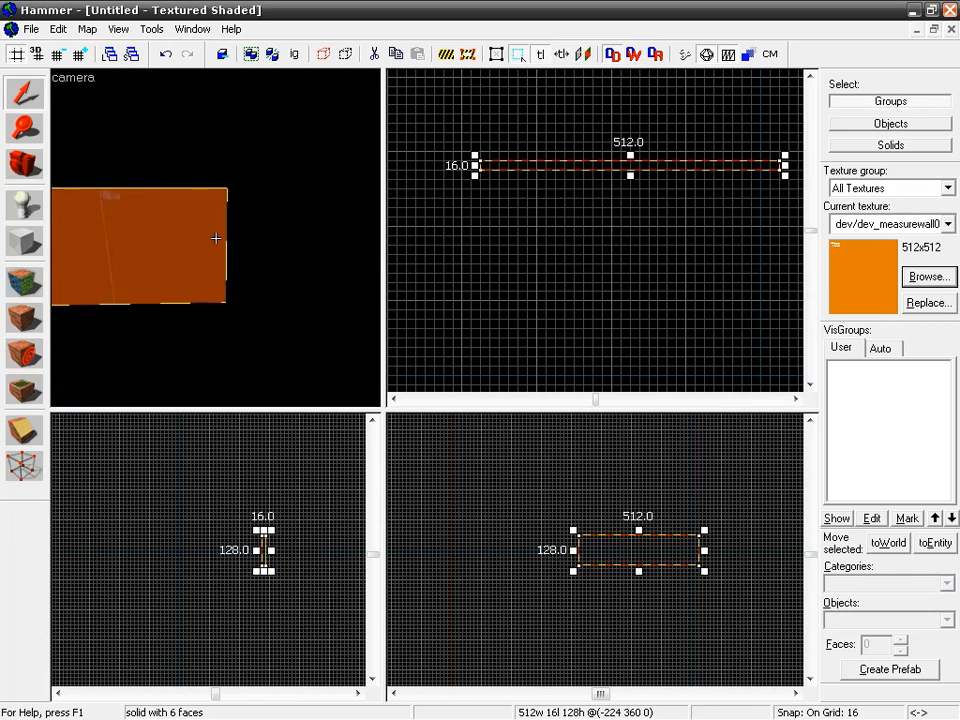
{"action": "key", "text": "w"}
{"action": "key", "text": "a"}
{"action": "key", "text": "s"}
{"action": "key", "text": "d"}
{"action": "middle_click_drag", "start_coordinate": [554, 239], "coordinate": [503, 193]}
{"action": "scroll", "coordinate": [502, 194], "scroll_direction": "down", "scroll_amount": 1}
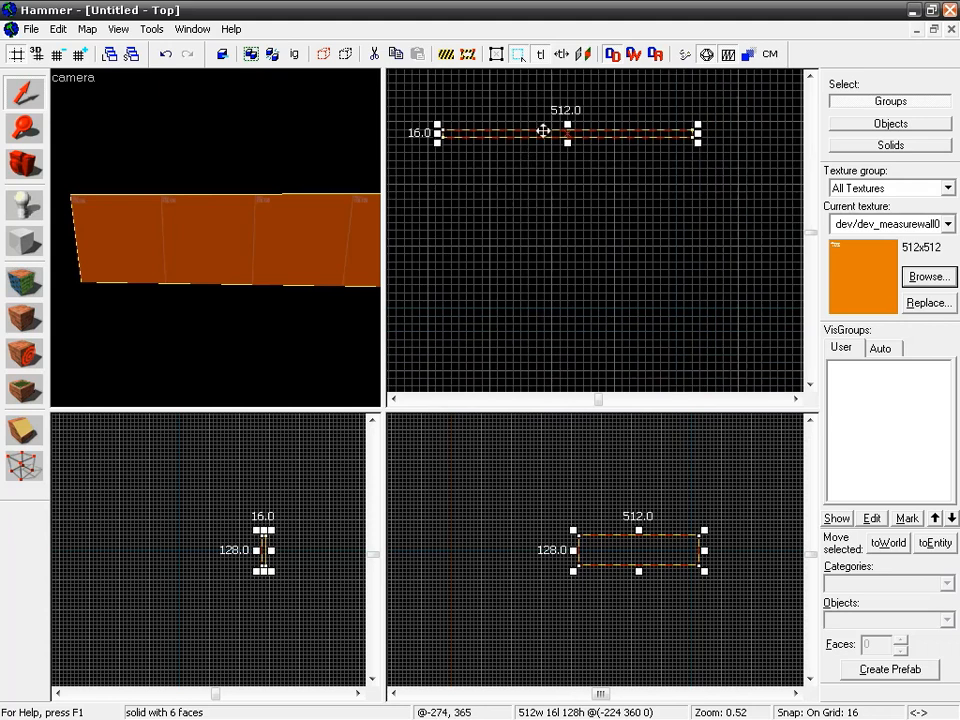
{"action": "mouse_move", "coordinate": [478, 135]}
{"action": "left_mouse_down"}
{"action": "mouse_move", "coordinate": [474, 358]}
{"action": "mouse_move", "coordinate": [499, 270]}
{"action": "left_mouse_up"}
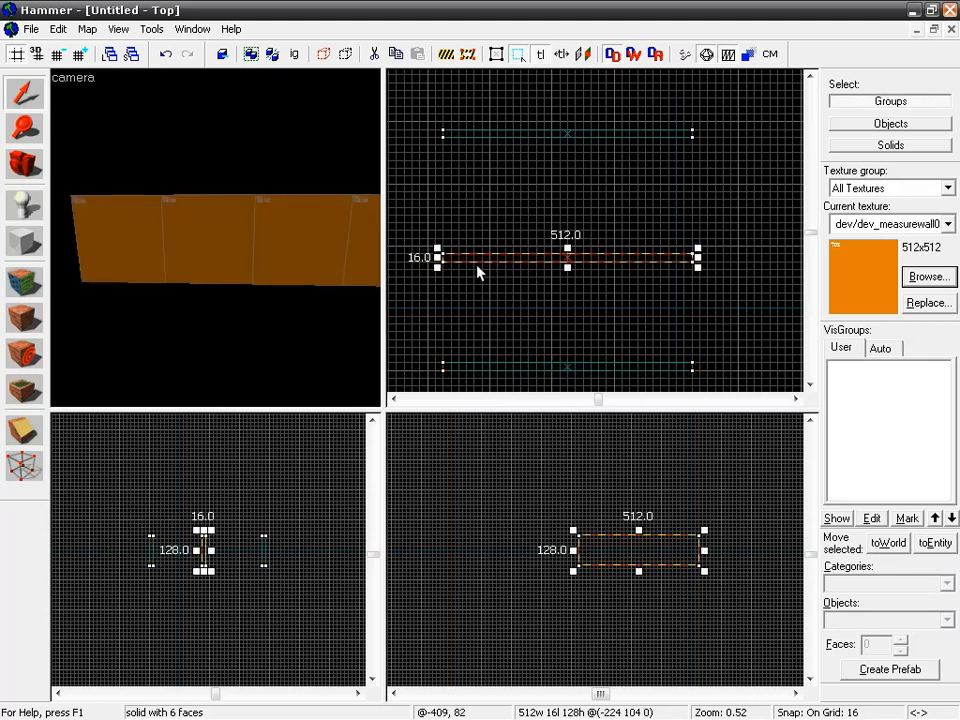
- Rotate the middle wall copy by 90 degrees and move it to the left ends of the two parallel walls
{"action": "key", "text": "ctrl+m"}
{"action": "type", "text": "90"}
{"action": "key", "text": "Return"}
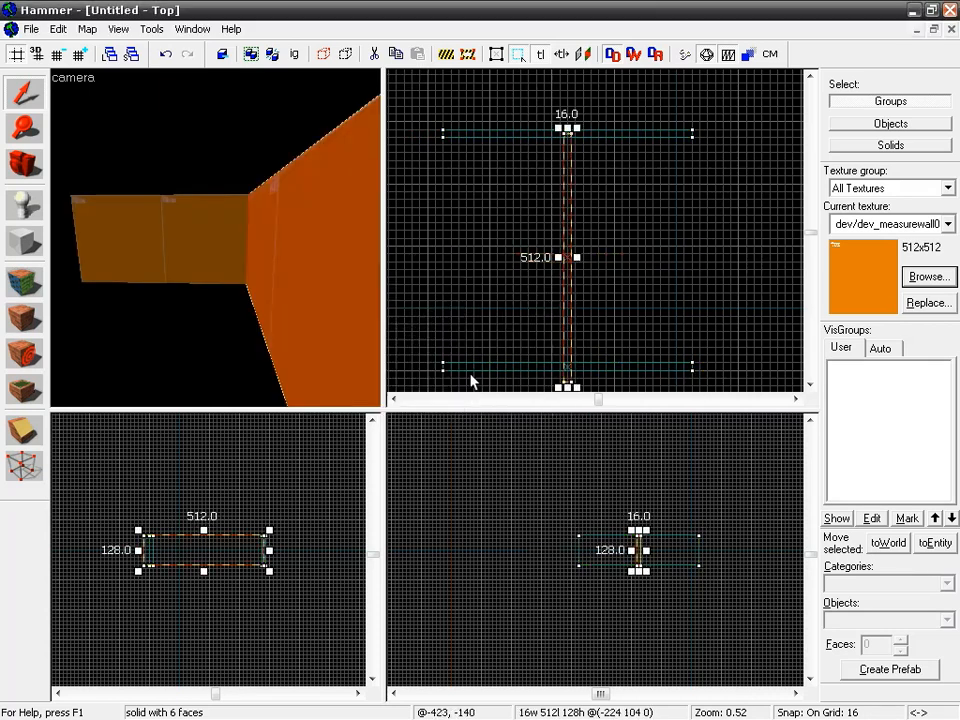
{"action": "left_click_drag", "start_coordinate": [577, 206], "coordinate": [437, 201]}
- Align the lower wall with the end of the side wall, and copy the side wall to the opposite side to close the room
{"action": "left_click", "coordinate": [480, 362]}
{"action": "middle_click_drag", "start_coordinate": [486, 352], "coordinate": [494, 305]}
{"action": "left_click_drag", "start_coordinate": [491, 318], "coordinate": [490, 341]}
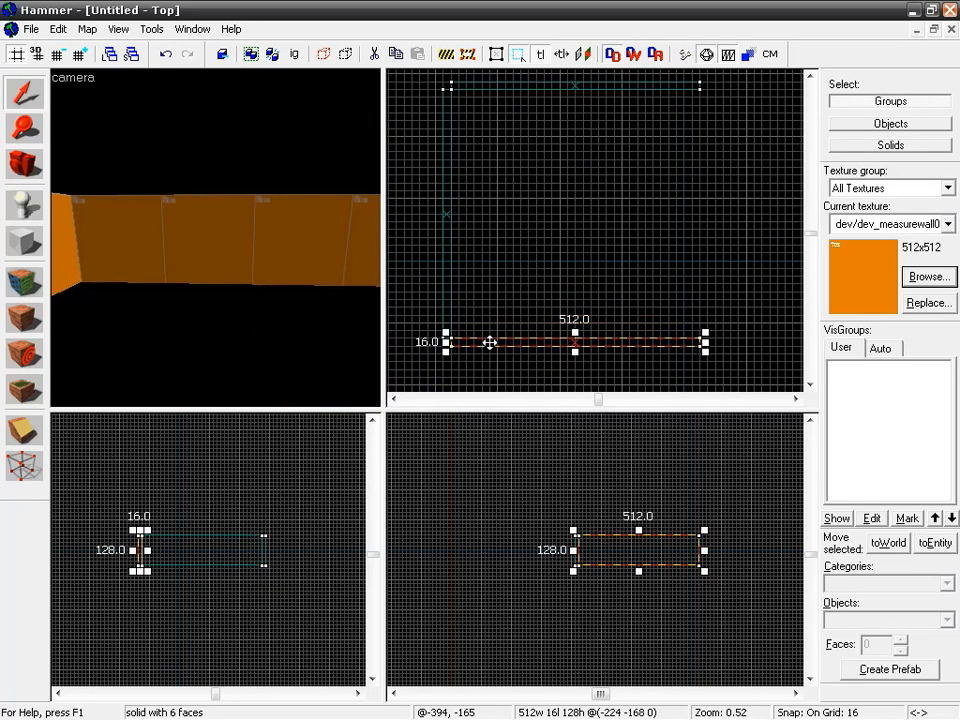
{"action": "left_click", "coordinate": [447, 199]}
{"action": "mouse_move", "coordinate": [448, 199]}
{"action": "left_mouse_down"}
{"action": "mouse_move", "coordinate": [636, 188]}
{"action": "mouse_move", "coordinate": [703, 195]}
{"action": "left_mouse_up"}
{"action": "middle_click_drag", "start_coordinate": [601, 226], "coordinate": [585, 264]}
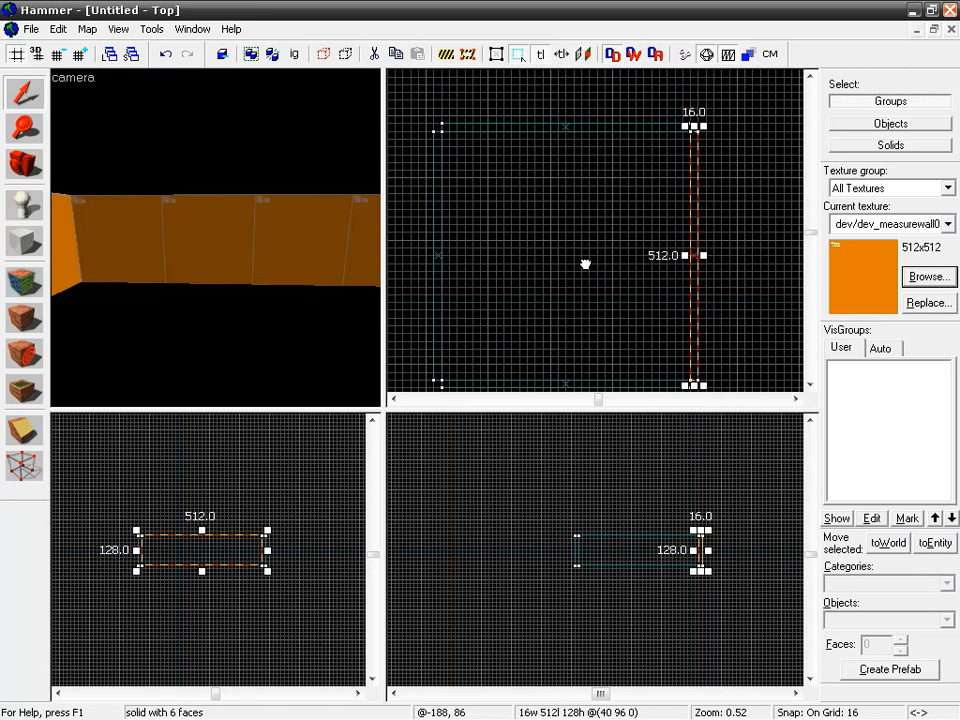
- Examine the four-walled room and its wall corners in the 3D view, and clear the selection
{"action": "left_click", "coordinate": [468, 130]}
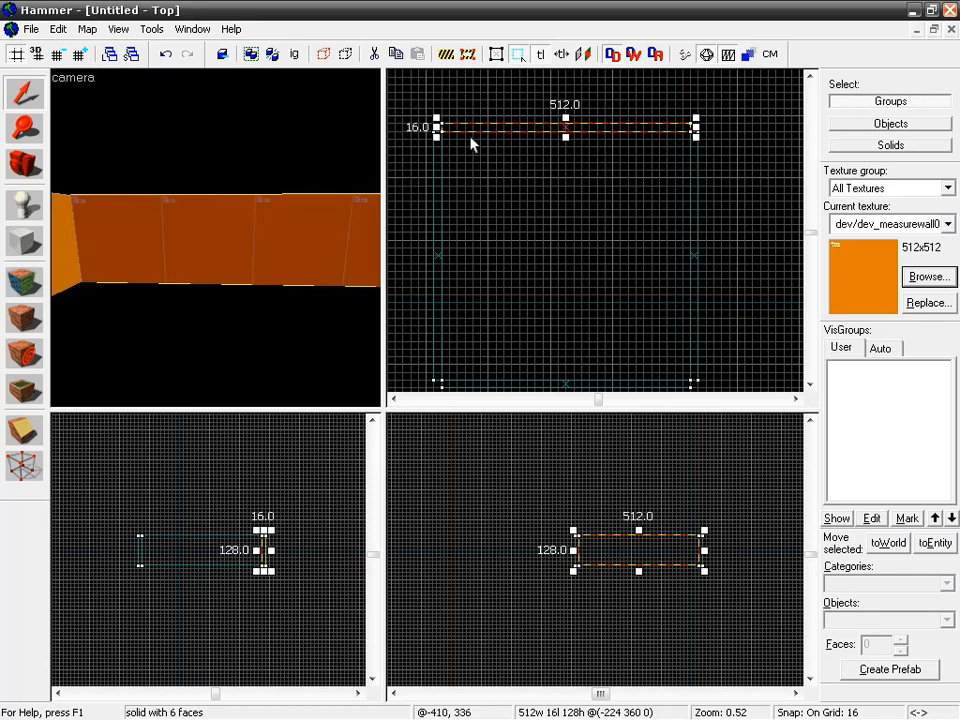
{"action": "scroll", "coordinate": [510, 258], "scroll_direction": "down", "scroll_amount": 1}
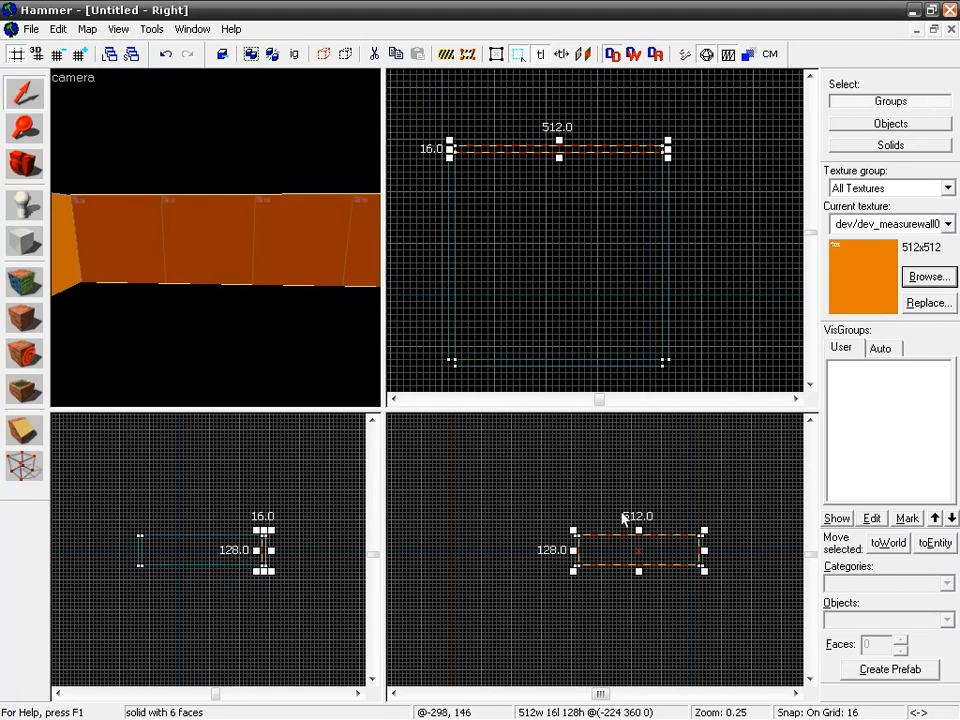
{"action": "key", "text": "z"}
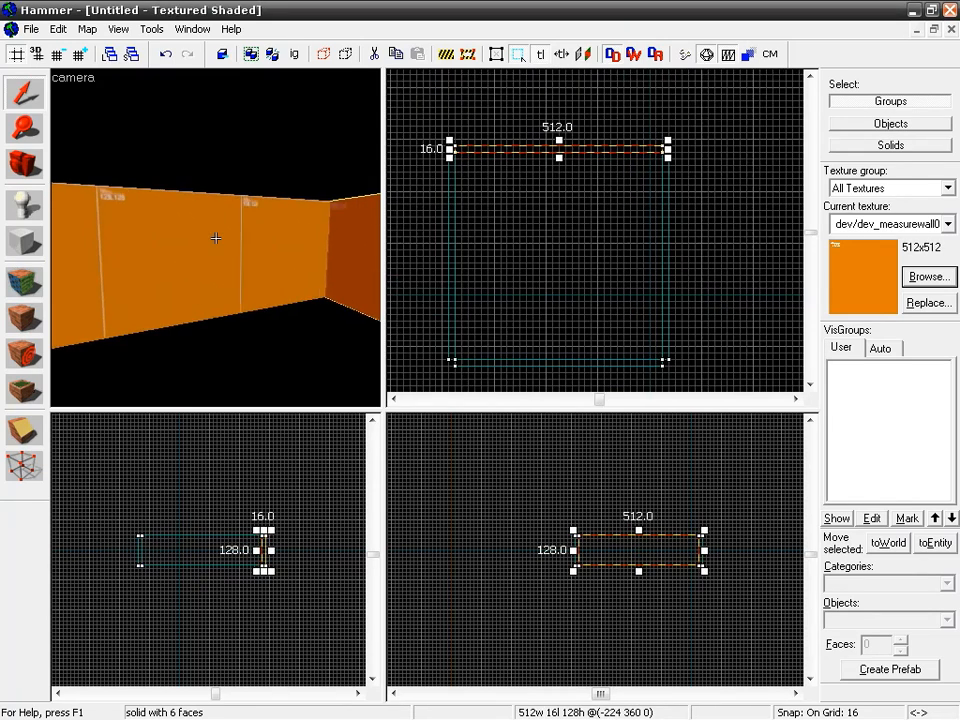
{"action": "key", "text": "w"}
{"action": "key", "text": "s"}
{"action": "key", "text": "d"}
{"action": "key", "text": "w"}
{"action": "key", "text": "a"}
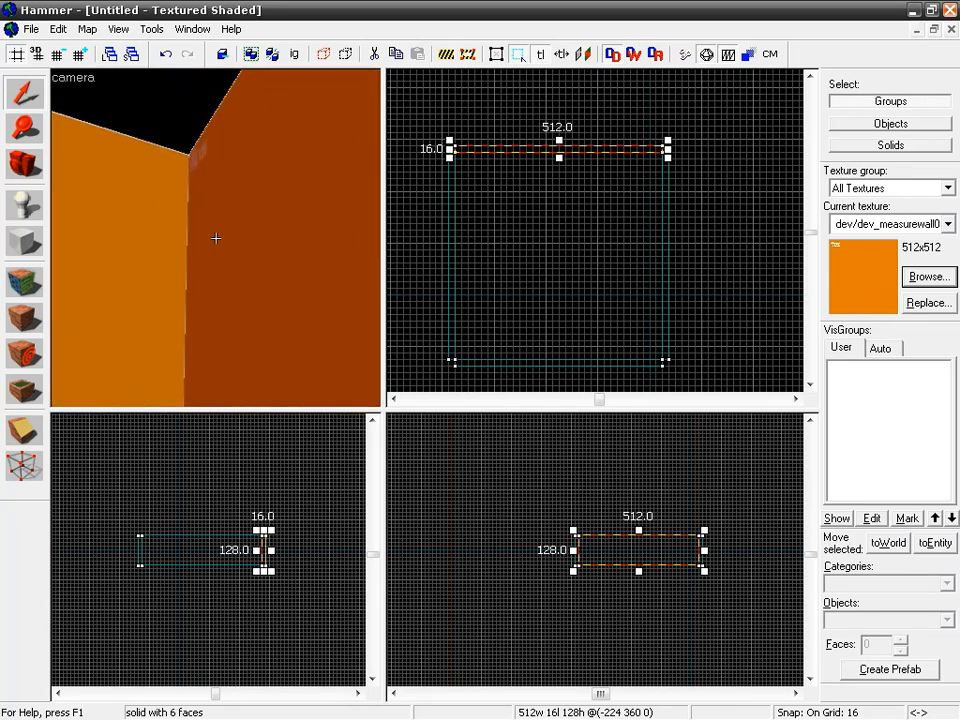
{"action": "key", "text": "s"}
{"action": "key", "text": "s"}
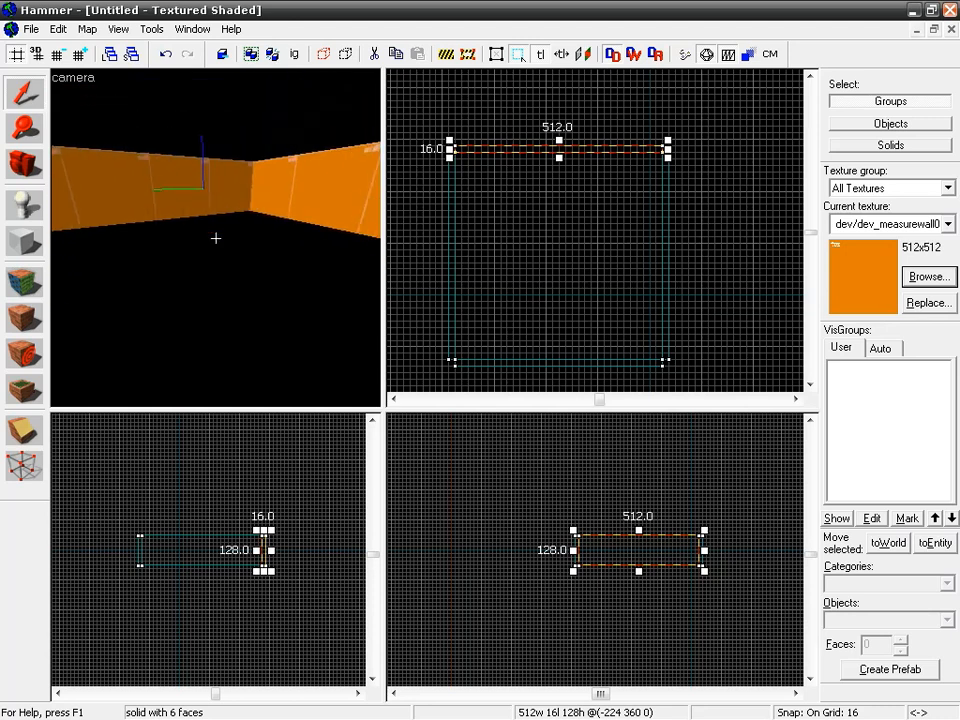
{"action": "key", "text": "s"}
{"action": "key", "text": "z"}
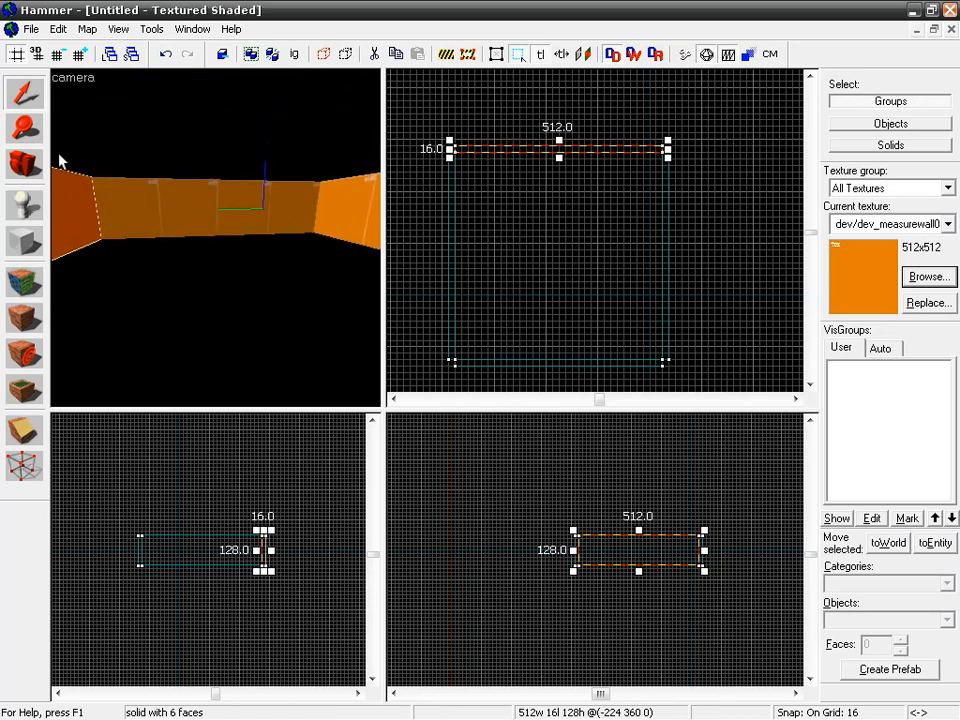
{"action": "left_click", "coordinate": [396, 111]}
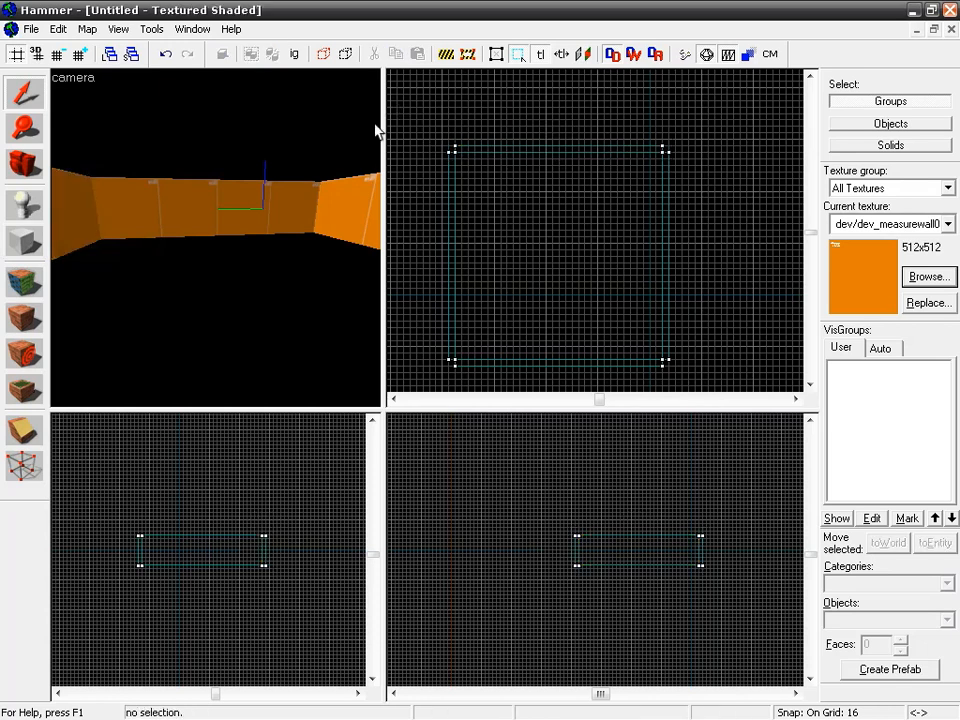
- Create a 512 by 512 unit floor block, 16 units thick, directly beneath the walls and duplicate it on top as the ceiling
{"action": "left_click", "coordinate": [24, 242]}
{"action": "left_click_drag", "start_coordinate": [454, 155], "coordinate": [666, 364]}
{"action": "left_click_drag", "start_coordinate": [640, 530], "coordinate": [639, 566]}
{"action": "scroll", "coordinate": [614, 530], "scroll_direction": "up", "scroll_amount": 6}
{"action": "scroll", "coordinate": [614, 530], "scroll_direction": "up", "scroll_amount": 1}
{"action": "middle_click_drag", "start_coordinate": [627, 554], "coordinate": [531, 467]}
{"action": "middle_click_drag", "start_coordinate": [505, 529], "coordinate": [593, 520]}
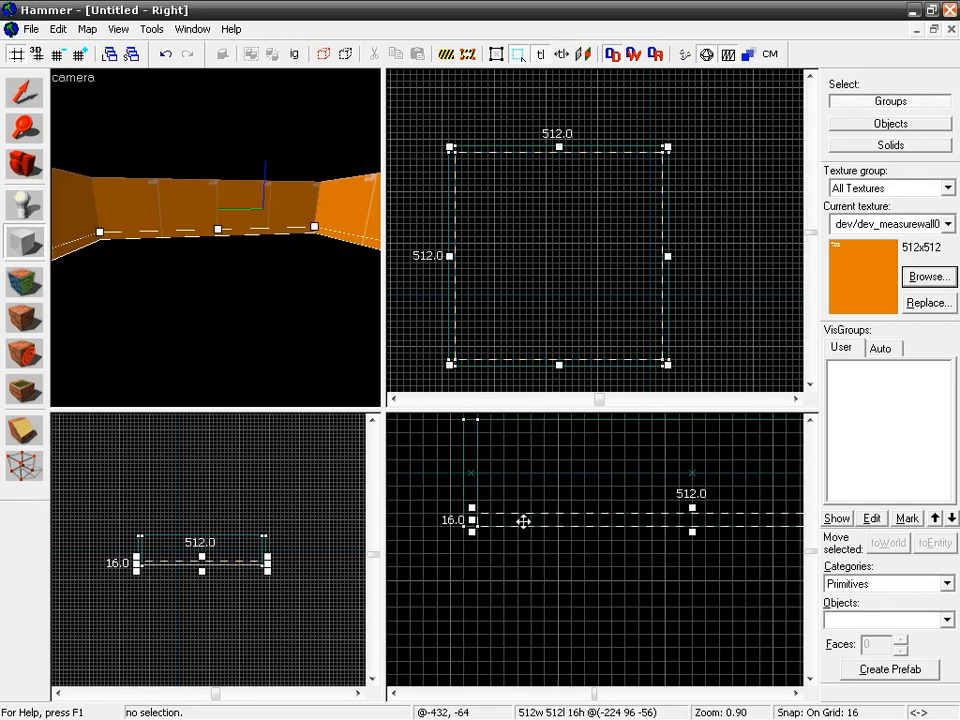
{"action": "left_click_drag", "start_coordinate": [523, 521], "coordinate": [523, 533]}
{"action": "middle_click_drag", "start_coordinate": [576, 440], "coordinate": [550, 514]}
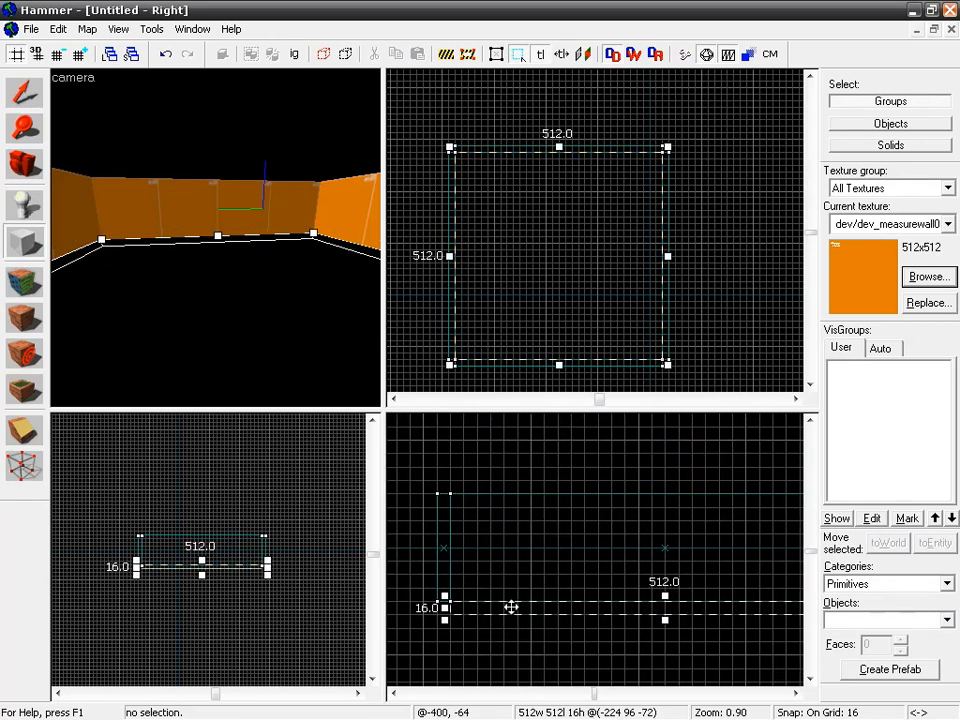
{"action": "key", "text": "Return"}
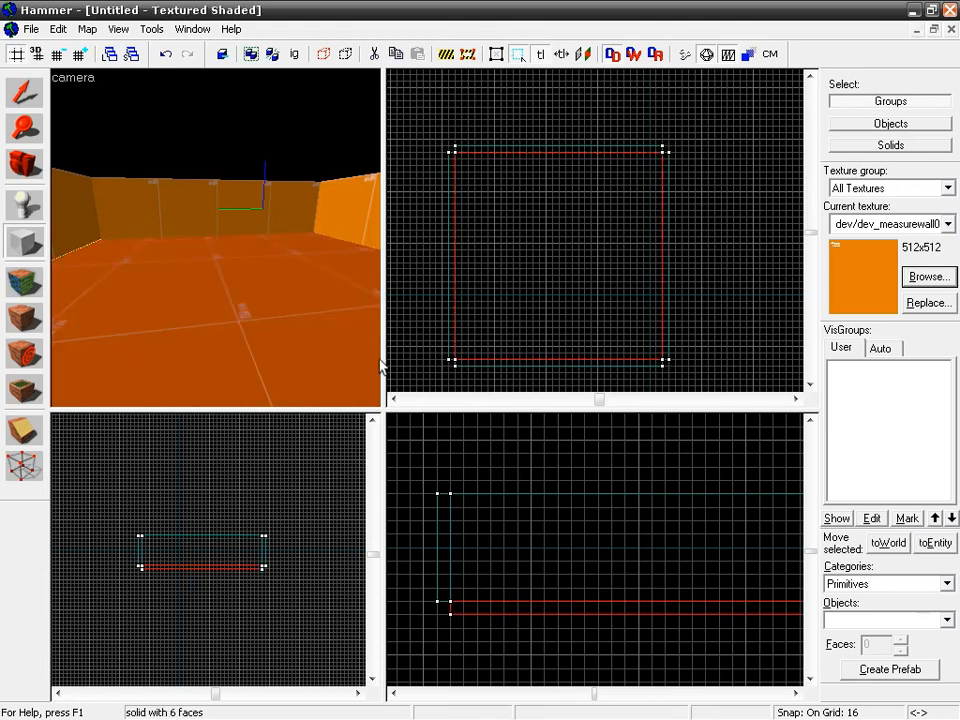
{"action": "left_click", "coordinate": [24, 92]}
{"action": "left_click_drag", "start_coordinate": [506, 613], "coordinate": [501, 486], "text": "shift"}
- Apply the dev/dev_measuregeneric01b texture to every face of the floor and ceiling, using the texture filter dev
{"action": "left_click", "coordinate": [220, 335]}
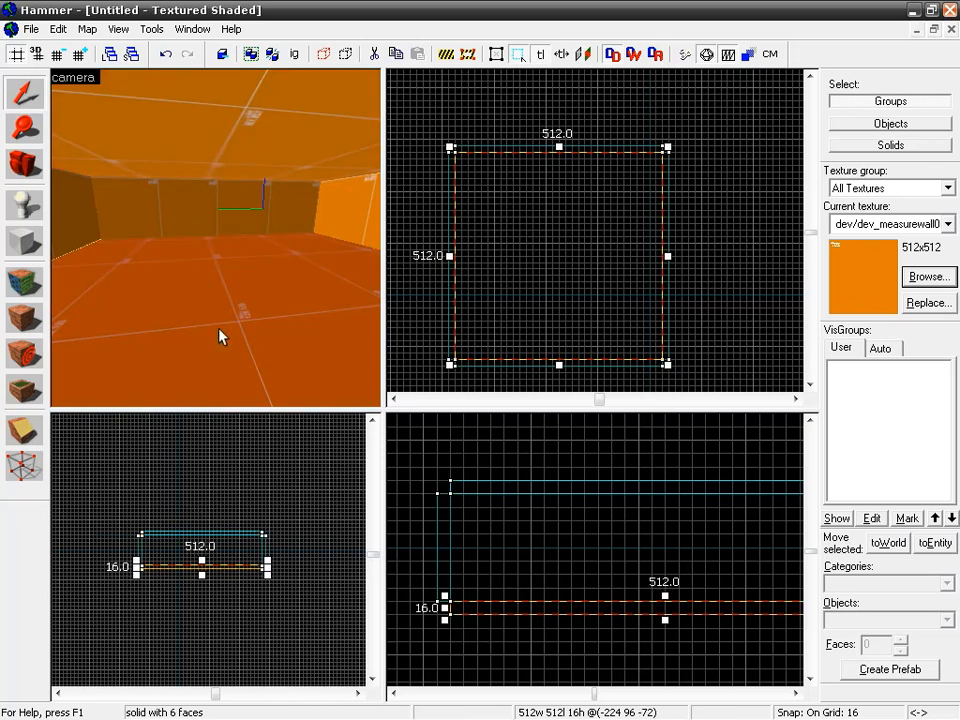
{"action": "left_click", "coordinate": [205, 125], "text": "ctrl"}
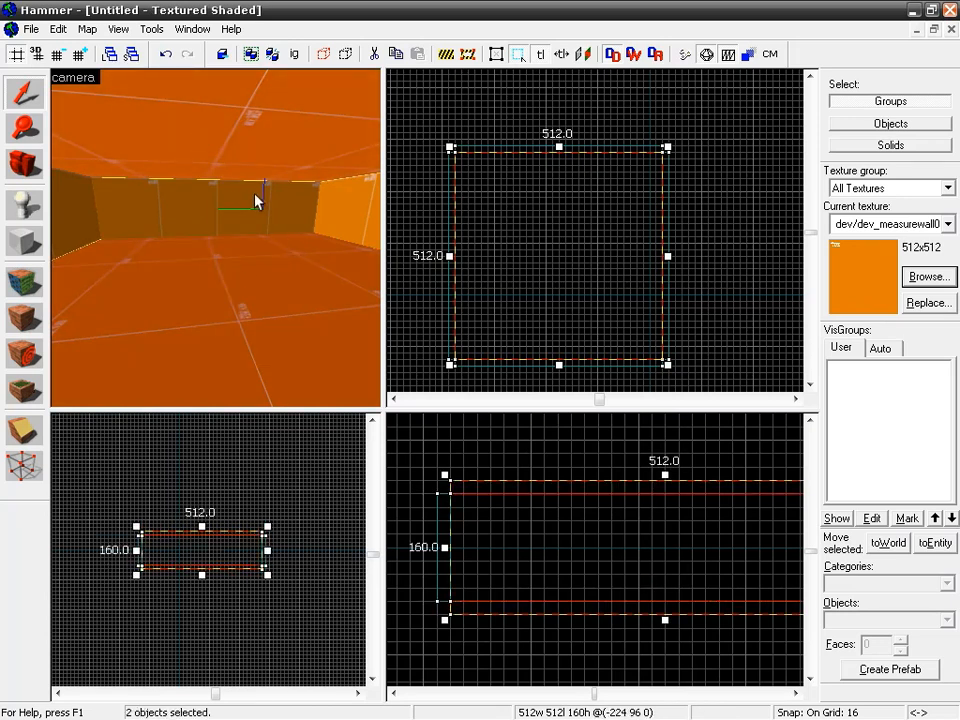
{"action": "key", "text": "shift+a"}
{"action": "left_click", "coordinate": [442, 431]}
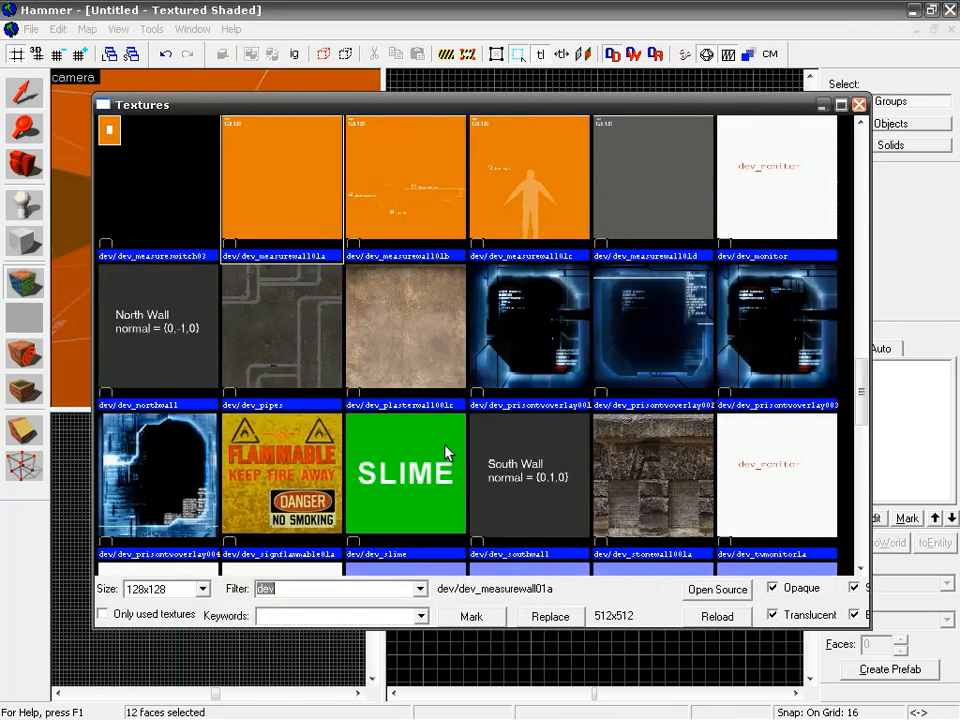
{"action": "type", "text": "dev"}
{"action": "left_click_drag", "start_coordinate": [863, 385], "coordinate": [858, 343]}
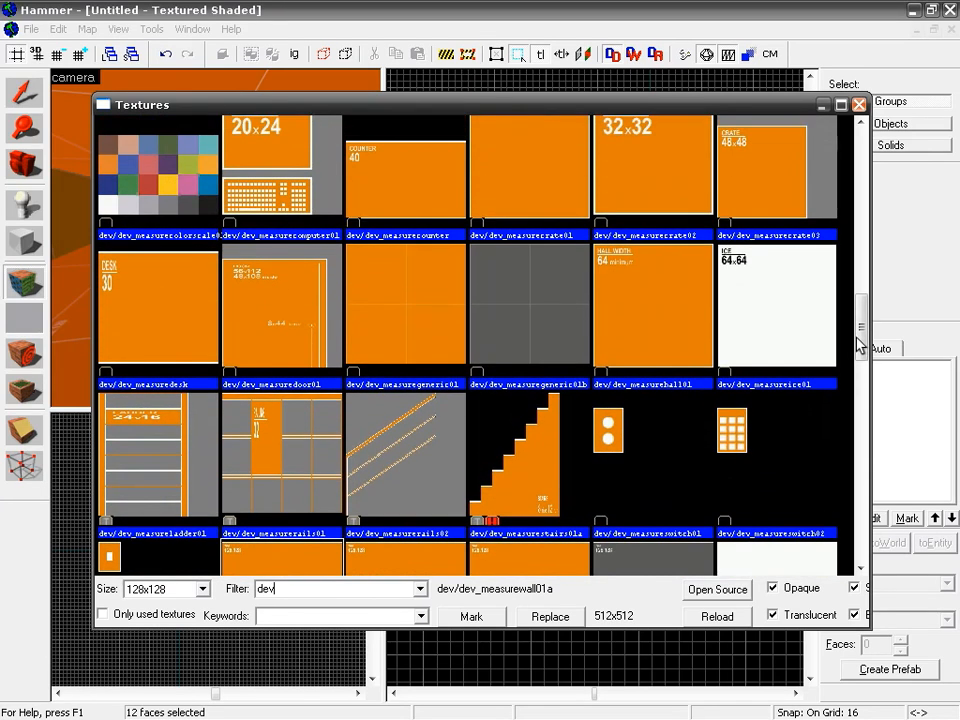
{"action": "left_click", "coordinate": [526, 303]}
{"action": "double_click", "coordinate": [520, 318]}
{"action": "left_click", "coordinate": [444, 486]}
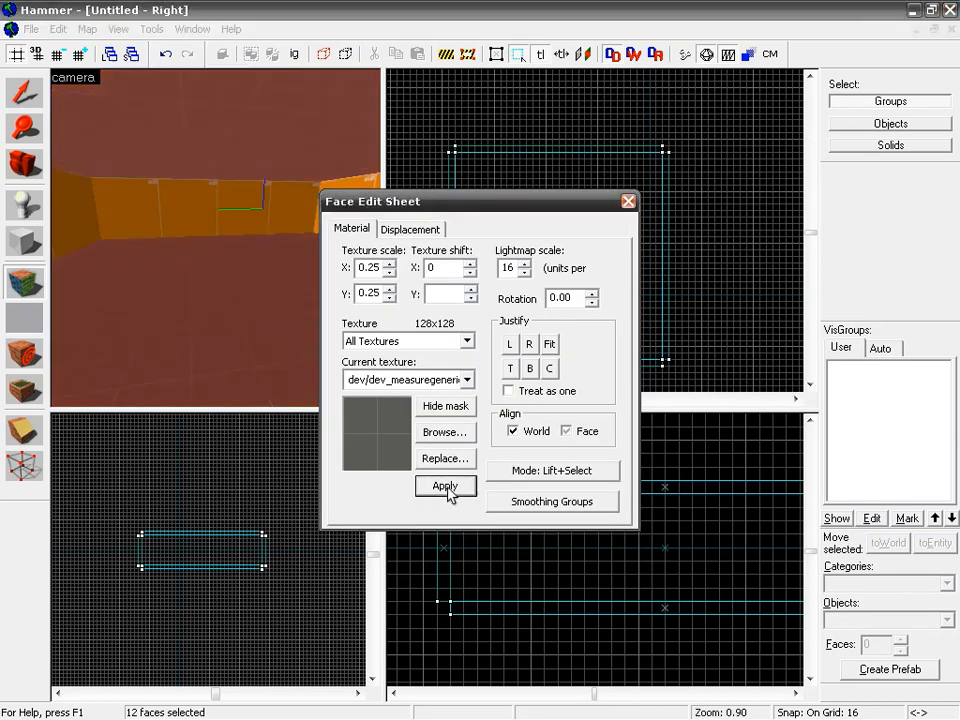
{"action": "left_click", "coordinate": [628, 201]}
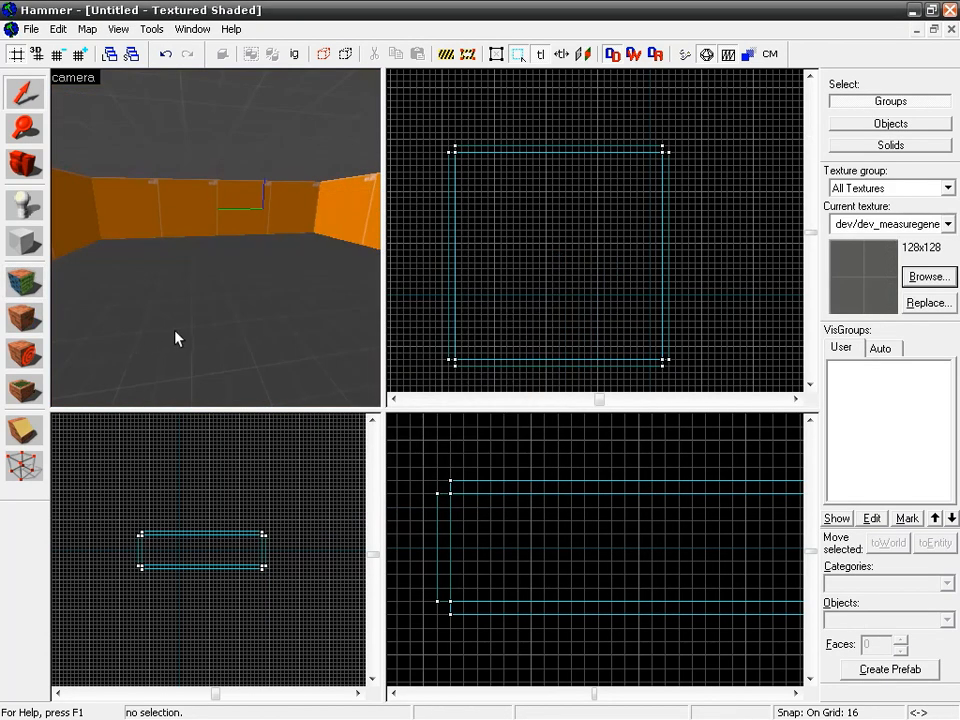
{"action": "key", "text": "z"}
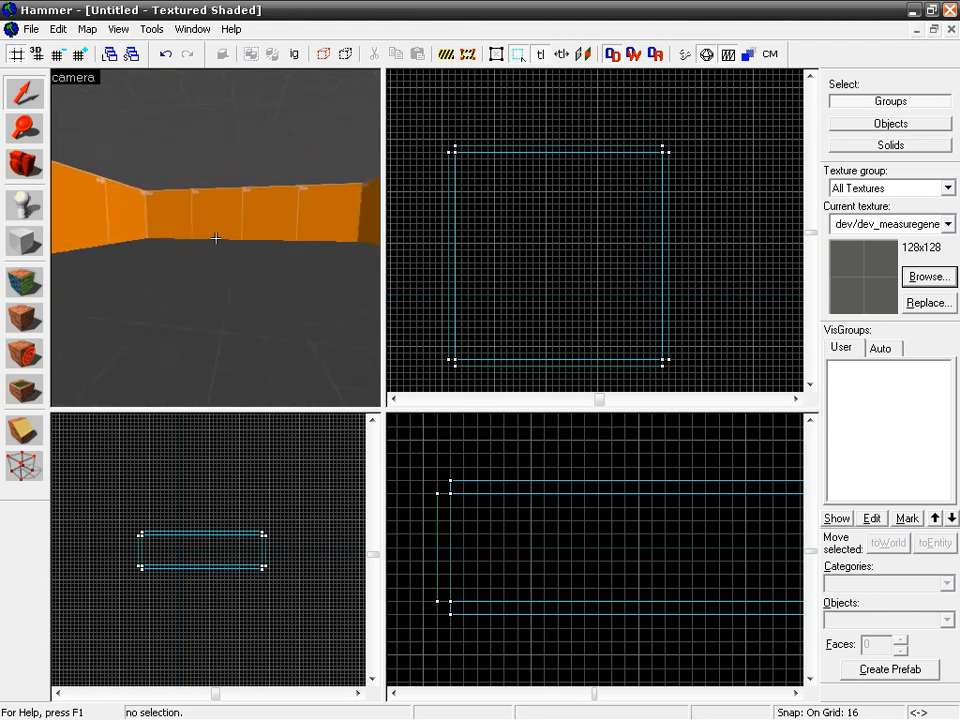
{"action": "key", "text": "z"}
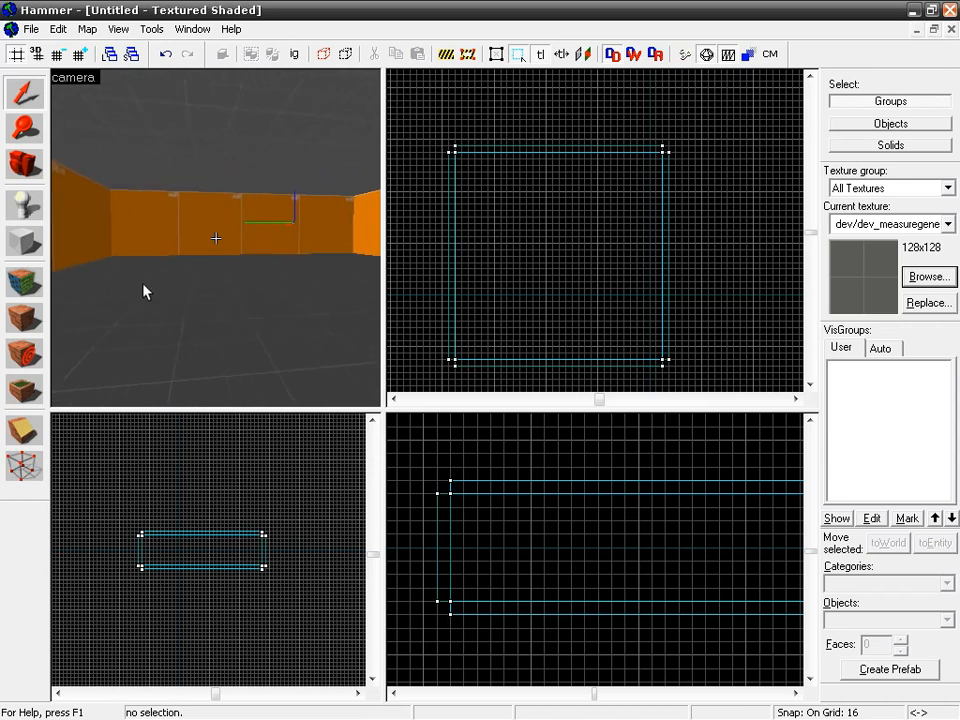
- Place an info_player_start entity on the room's floor near one of the walls
{"action": "left_click", "coordinate": [25, 207]}
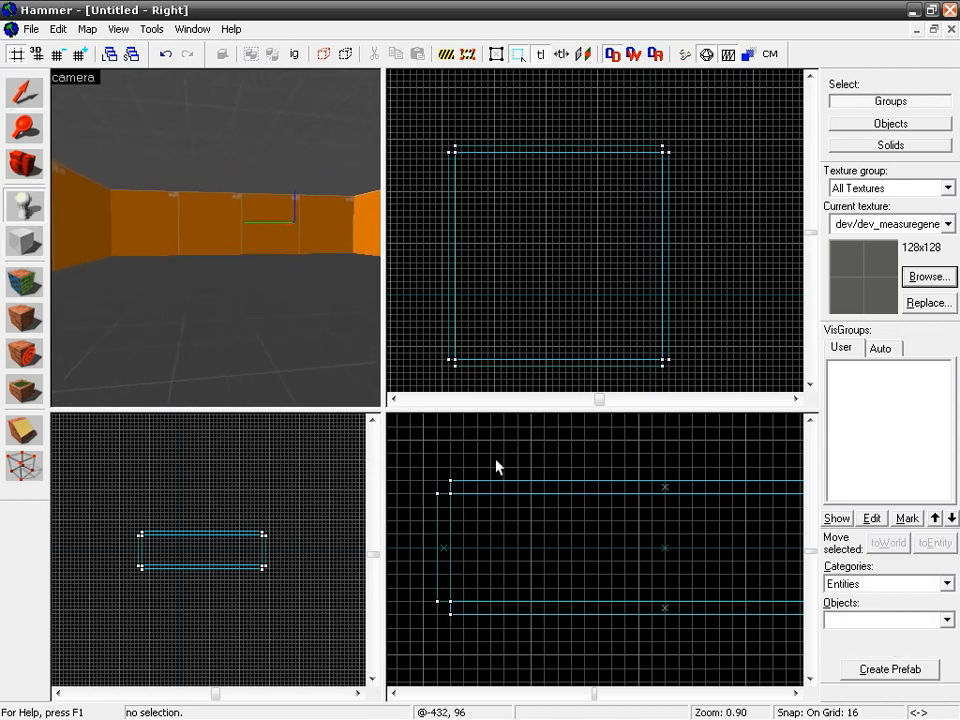
{"action": "left_click", "coordinate": [845, 620]}
{"action": "type", "text": "in"}
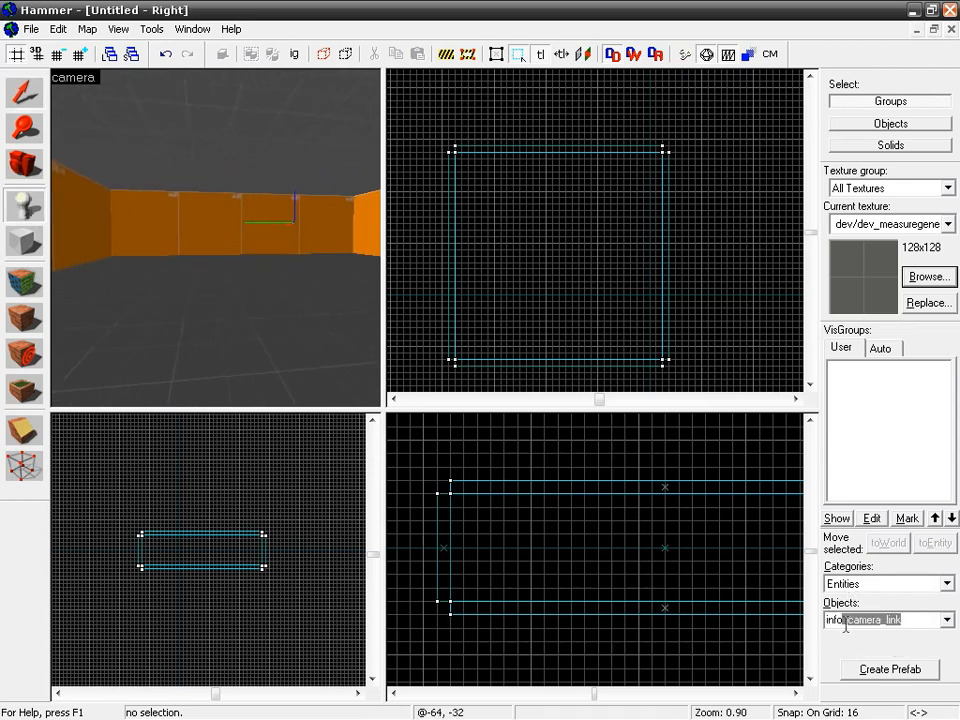
{"action": "type", "text": "fo_plau"}
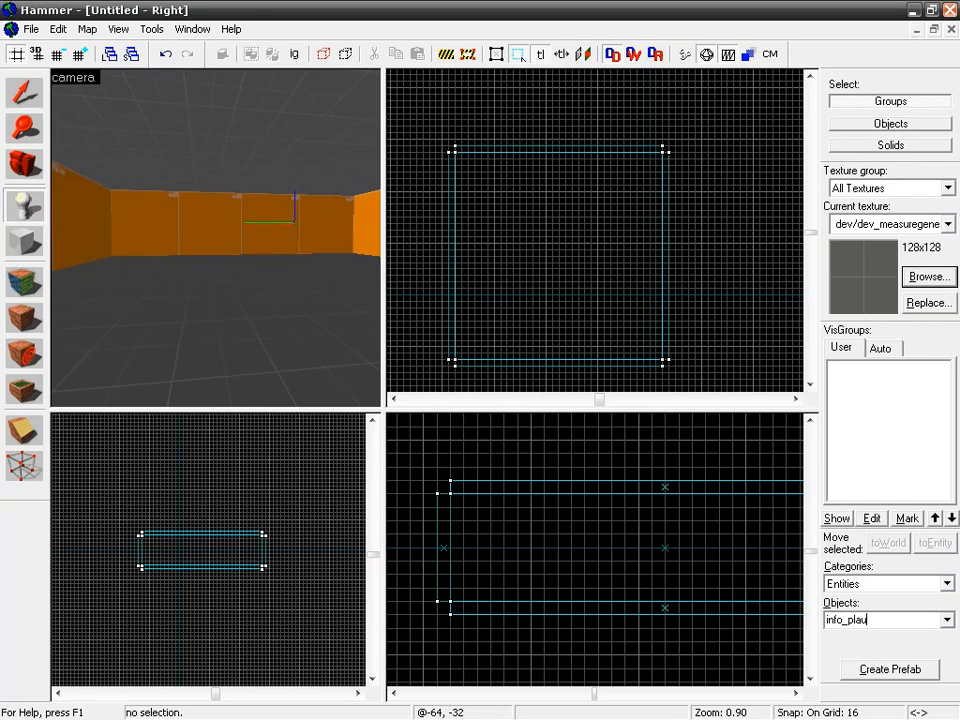
{"action": "key", "text": "BackSpace"}
{"action": "type", "text": "yer_start"}
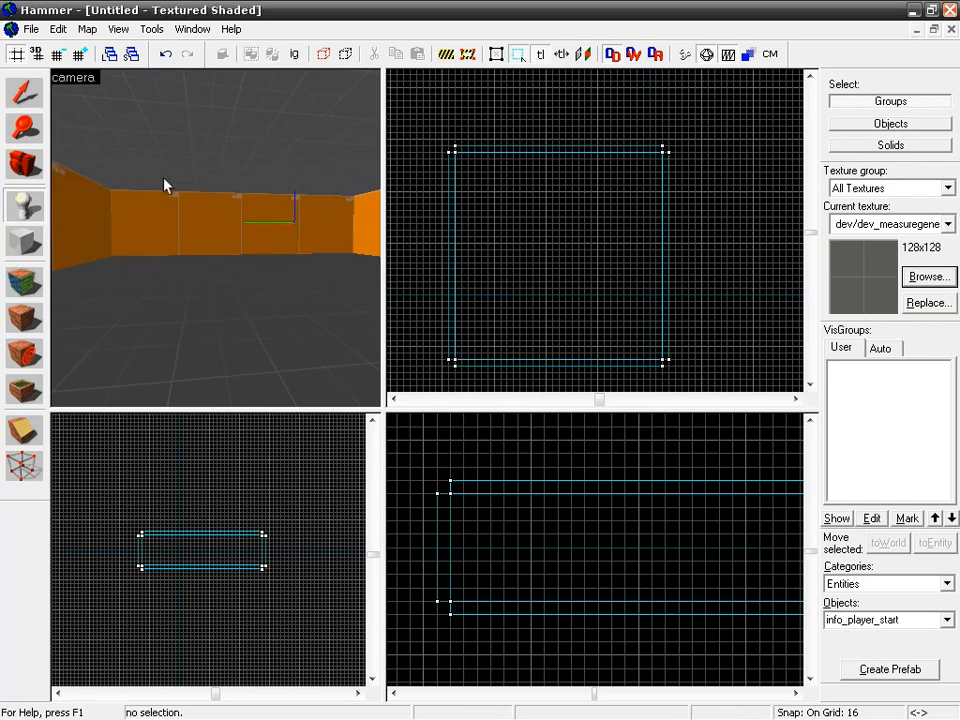
{"action": "left_click", "coordinate": [224, 264]}
- Set the player start's yaw angle to 180 in its object properties
{"action": "key", "text": "z"}
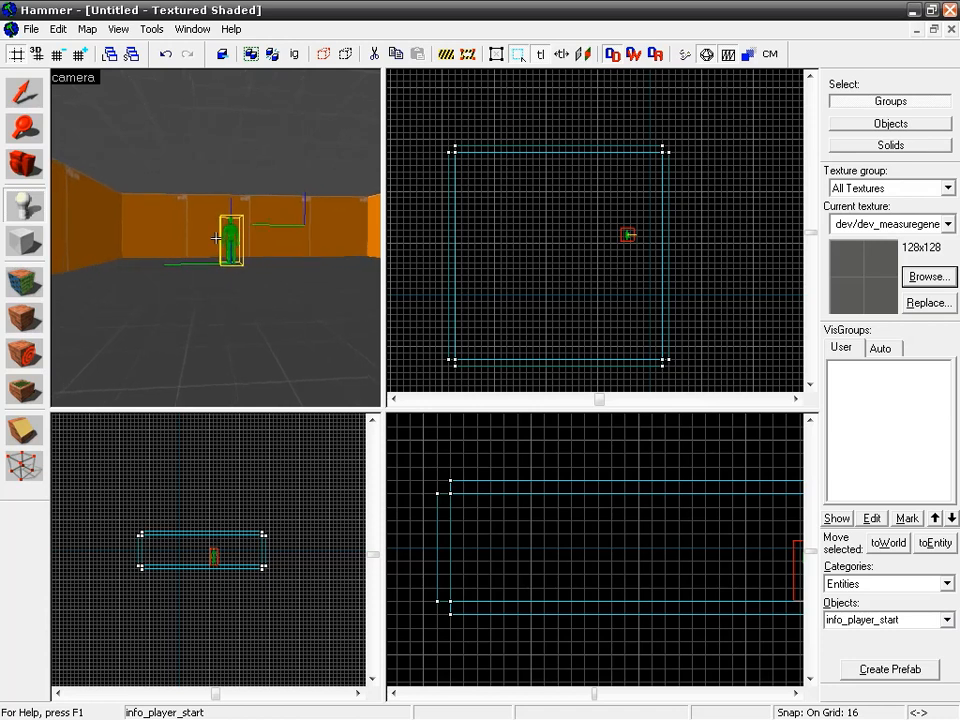
{"action": "key", "text": "w"}
{"action": "key", "text": "d"}
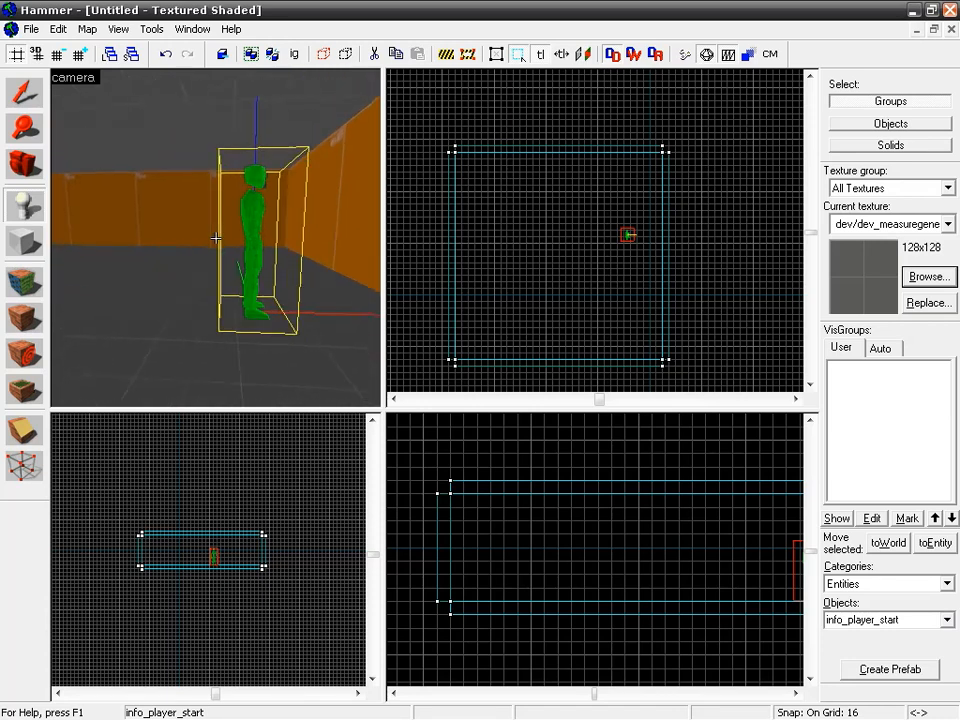
{"action": "key", "text": "z"}
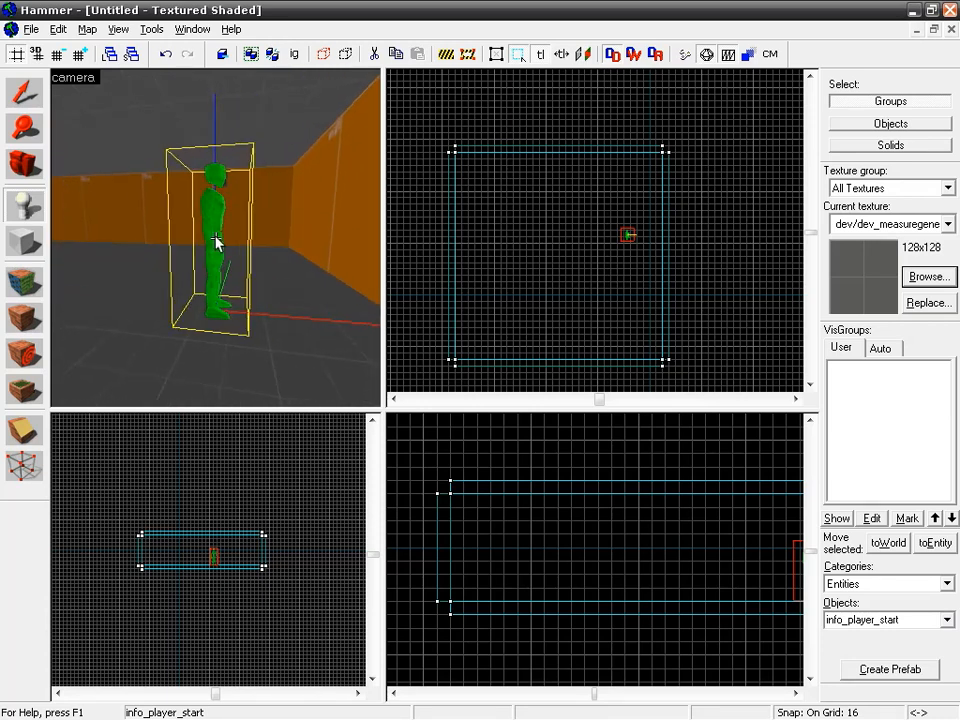
{"action": "key", "text": "alt+Return"}
{"action": "left_click", "coordinate": [634, 220]}
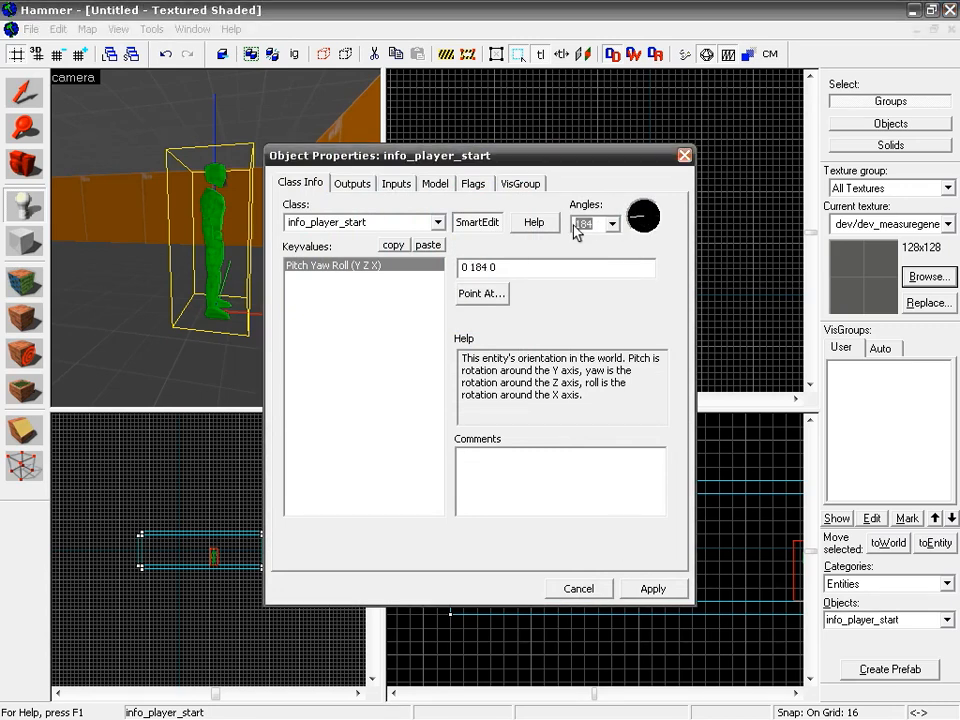
{"action": "type", "text": "180"}
{"action": "left_click", "coordinate": [653, 588]}
{"action": "left_click", "coordinate": [684, 155]}
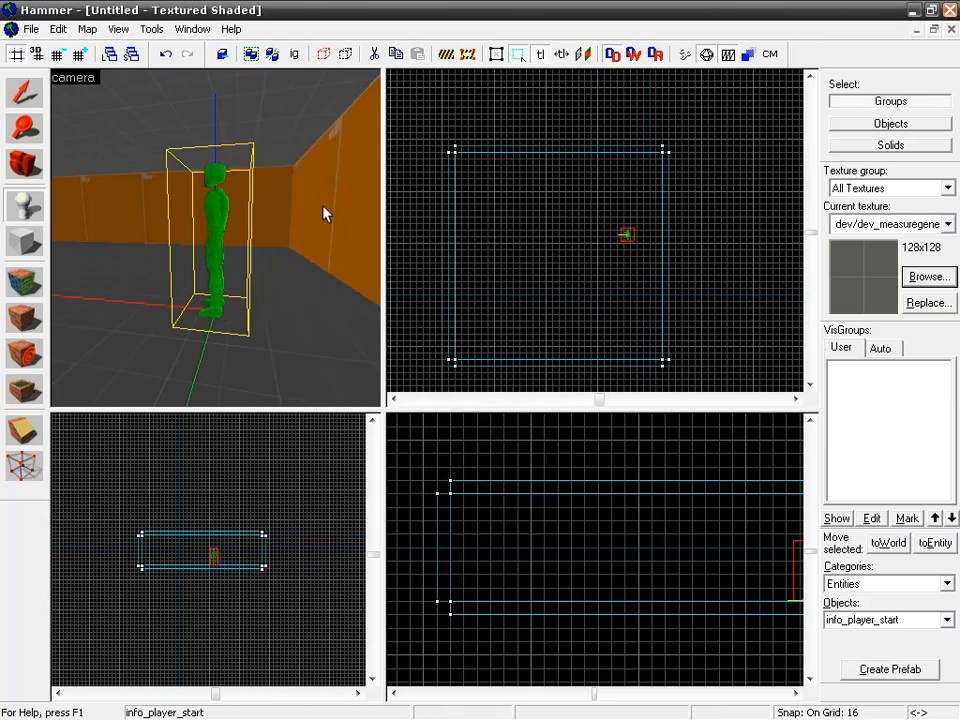
- Select the entire room, including the walls, floor, ceiling and player start, in the top view
{"action": "key", "text": "z"}
{"action": "key", "text": "w"}
{"action": "key", "text": "s"}
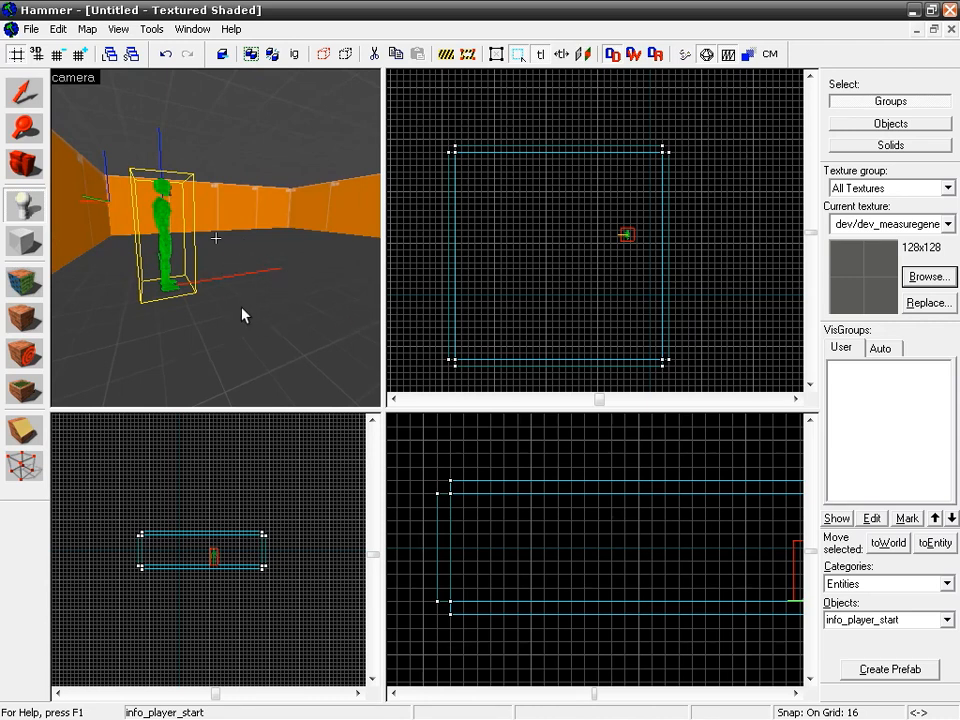
{"action": "key", "text": "z"}
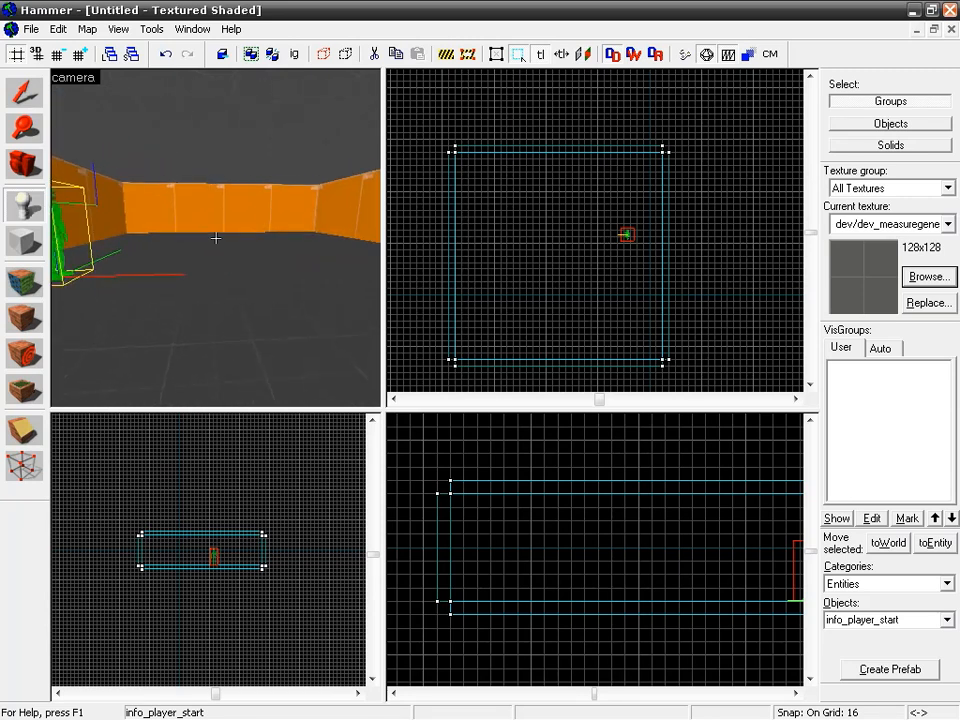
{"action": "key", "text": "z"}
{"action": "left_click", "coordinate": [27, 95]}
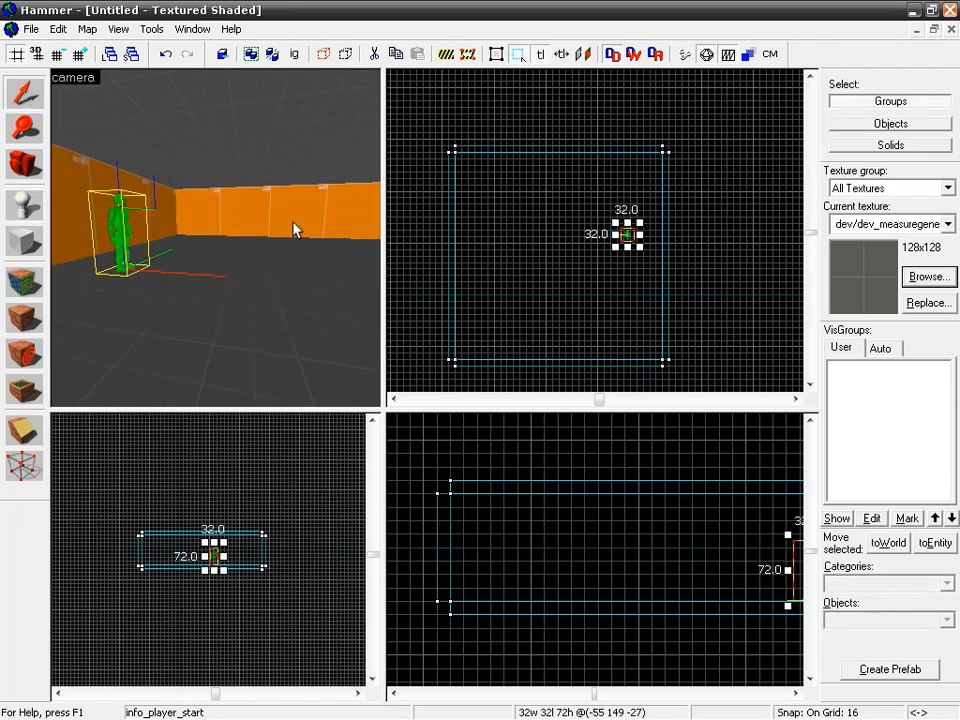
{"action": "left_click", "coordinate": [428, 134]}
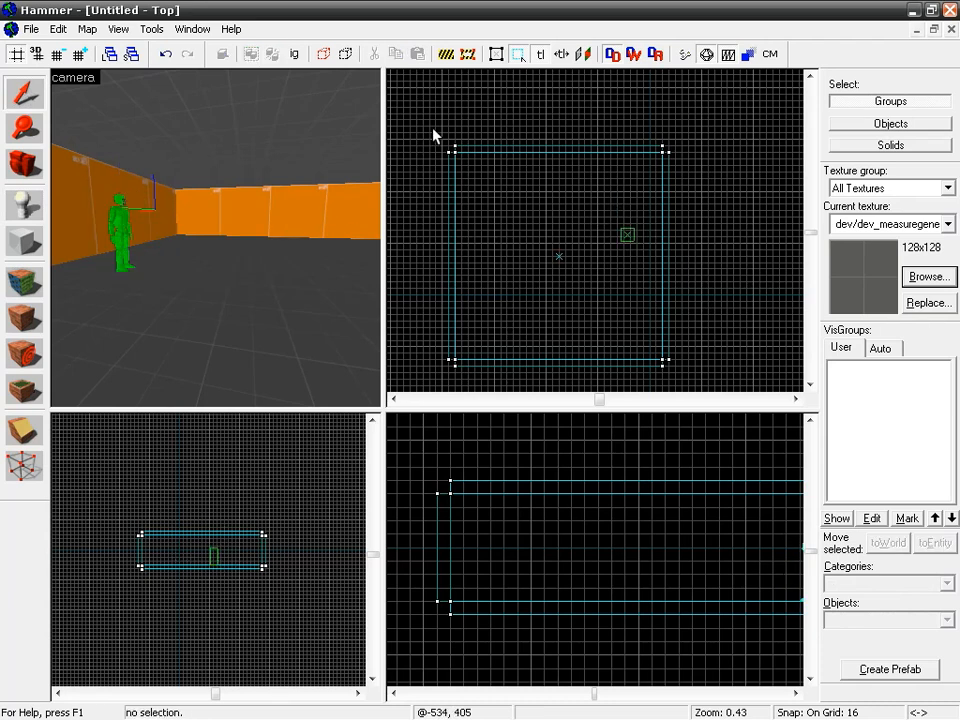
{"action": "left_click_drag", "start_coordinate": [433, 133], "coordinate": [671, 349]}
{"action": "key", "text": "Return"}
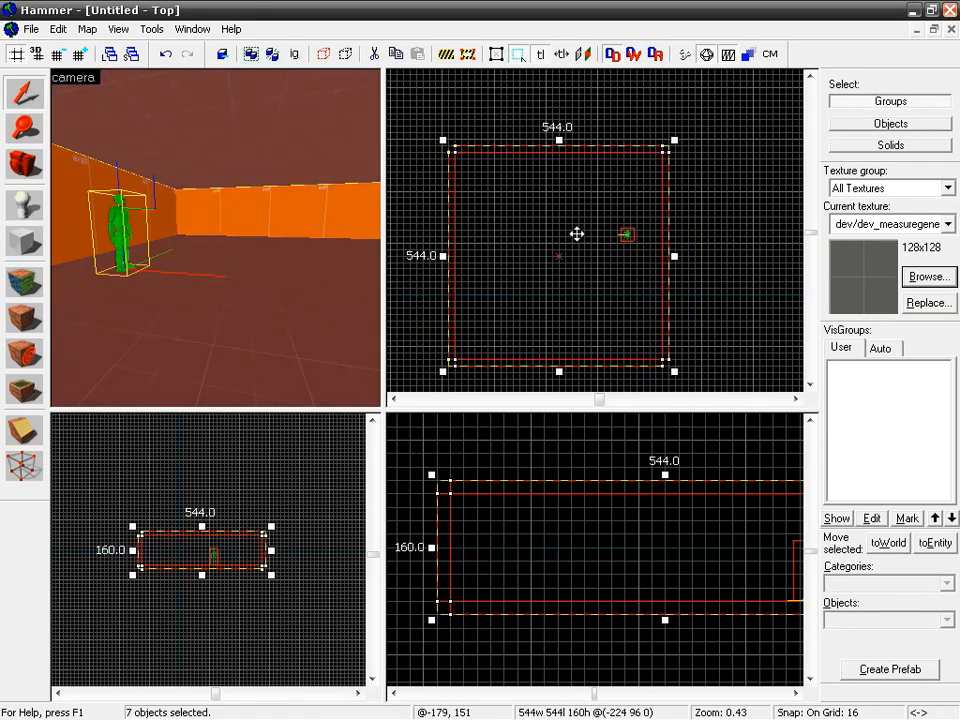
- Examine the full extent of the map grid and where the room lies relative to its centre in the top view
{"action": "scroll", "coordinate": [556, 260], "scroll_direction": "down", "scroll_amount": 8}
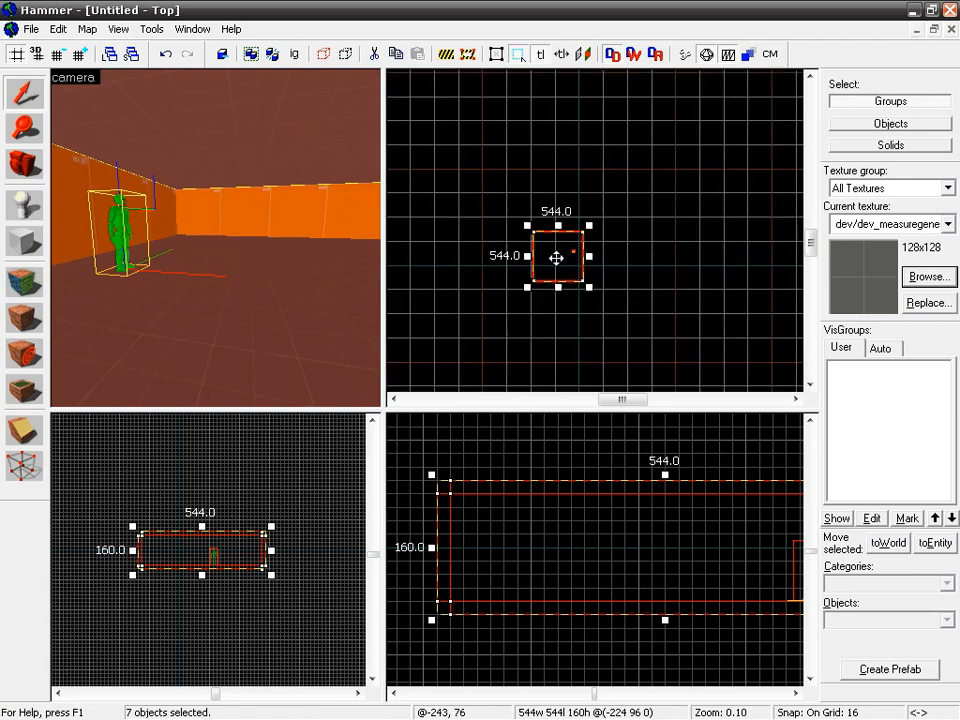
{"action": "scroll", "coordinate": [558, 258], "scroll_direction": "down", "scroll_amount": 6}
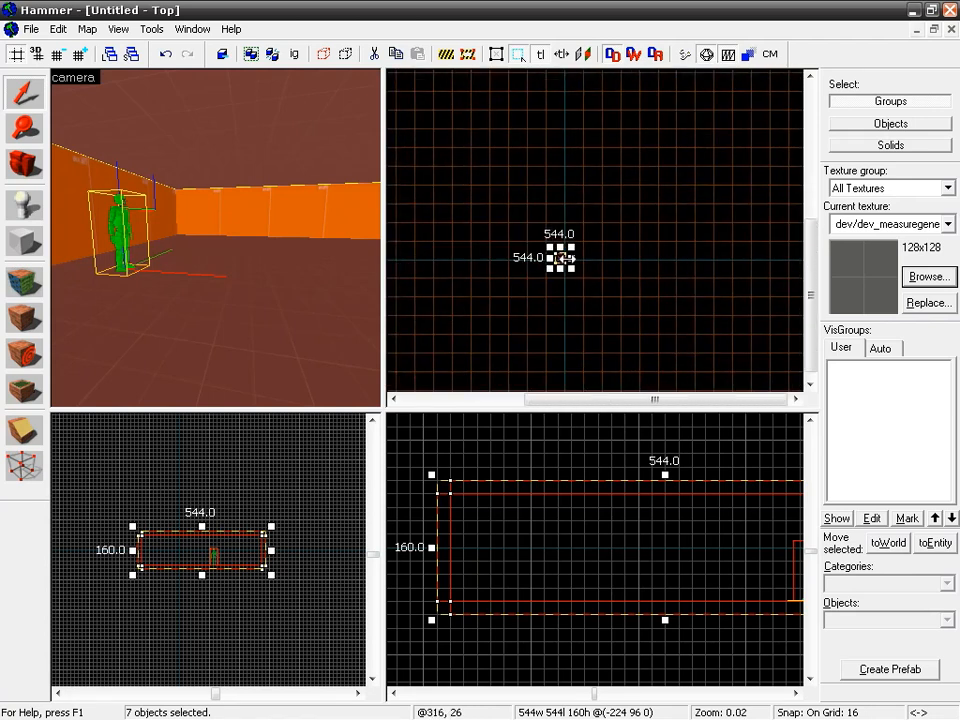
{"action": "middle_click_drag", "start_coordinate": [578, 294], "coordinate": [567, 241]}
{"action": "scroll", "coordinate": [551, 208], "scroll_direction": "down", "scroll_amount": 3}
{"action": "scroll", "coordinate": [561, 235], "scroll_direction": "up", "scroll_amount": 1}
{"action": "scroll", "coordinate": [562, 235], "scroll_direction": "down", "scroll_amount": 1}
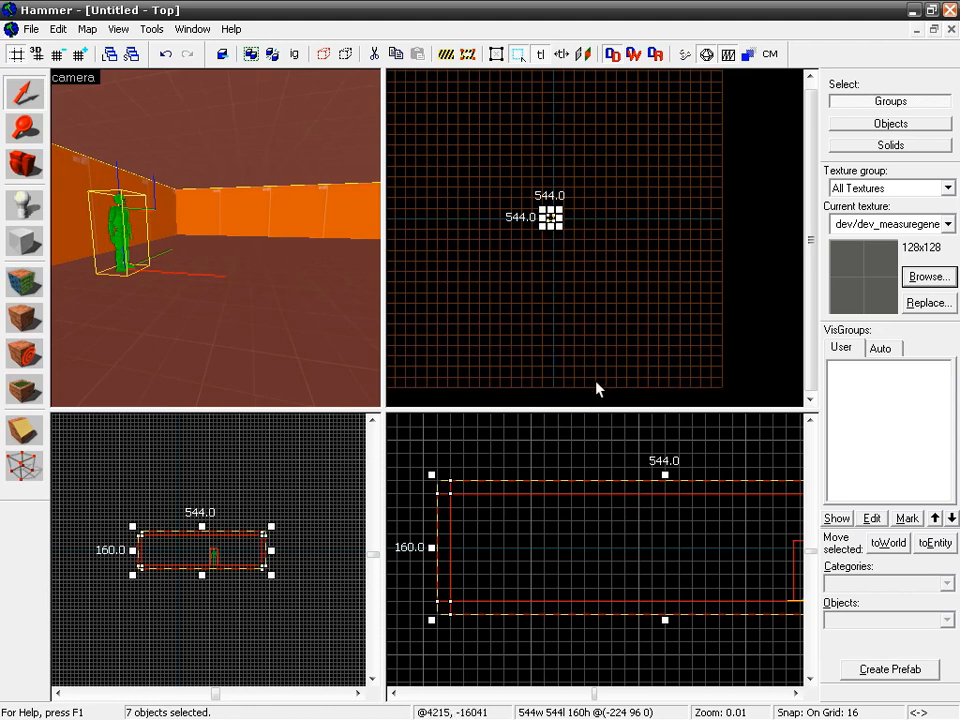
{"action": "middle_click_drag", "start_coordinate": [573, 186], "coordinate": [599, 189]}
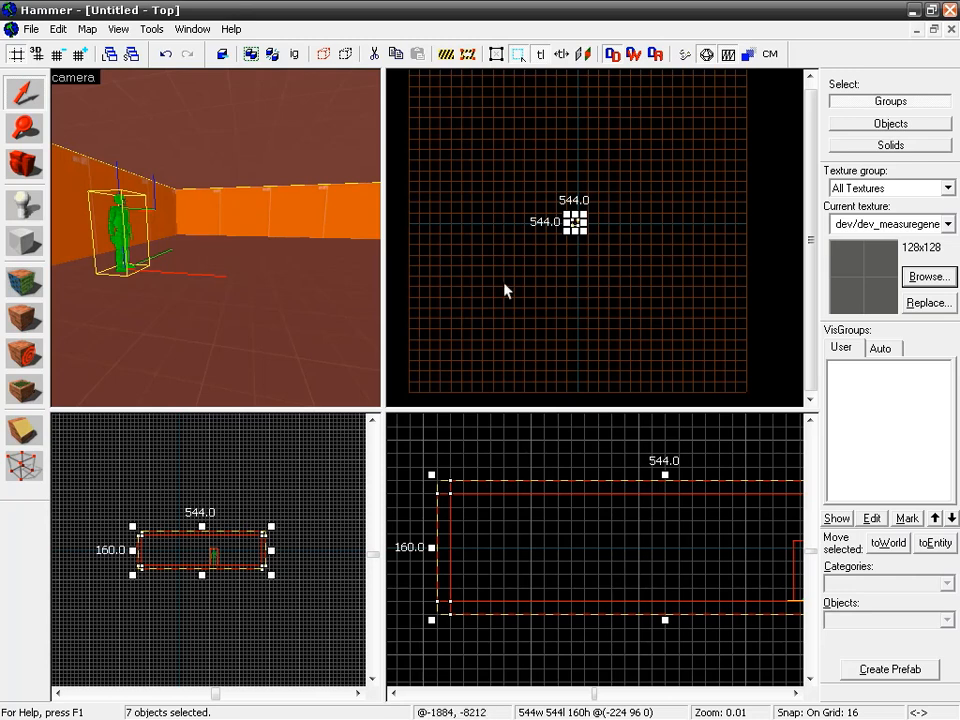
{"action": "scroll", "coordinate": [583, 279], "scroll_direction": "up", "scroll_amount": 5}
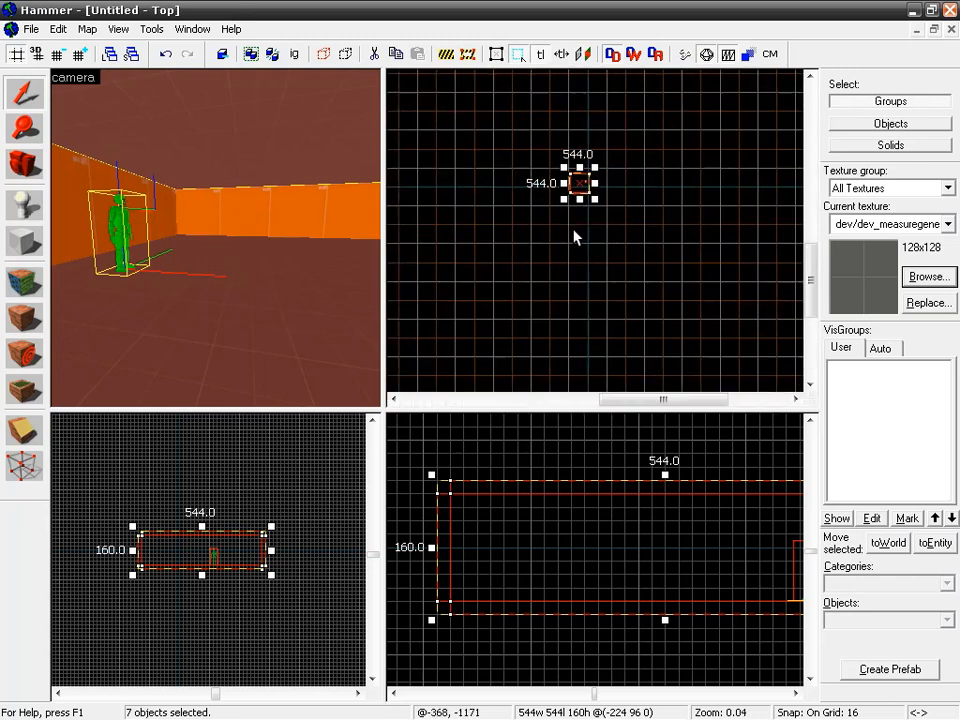
{"action": "scroll", "coordinate": [600, 236], "scroll_direction": "down", "scroll_amount": 1}
{"action": "scroll", "coordinate": [605, 200], "scroll_direction": "up", "scroll_amount": 6}
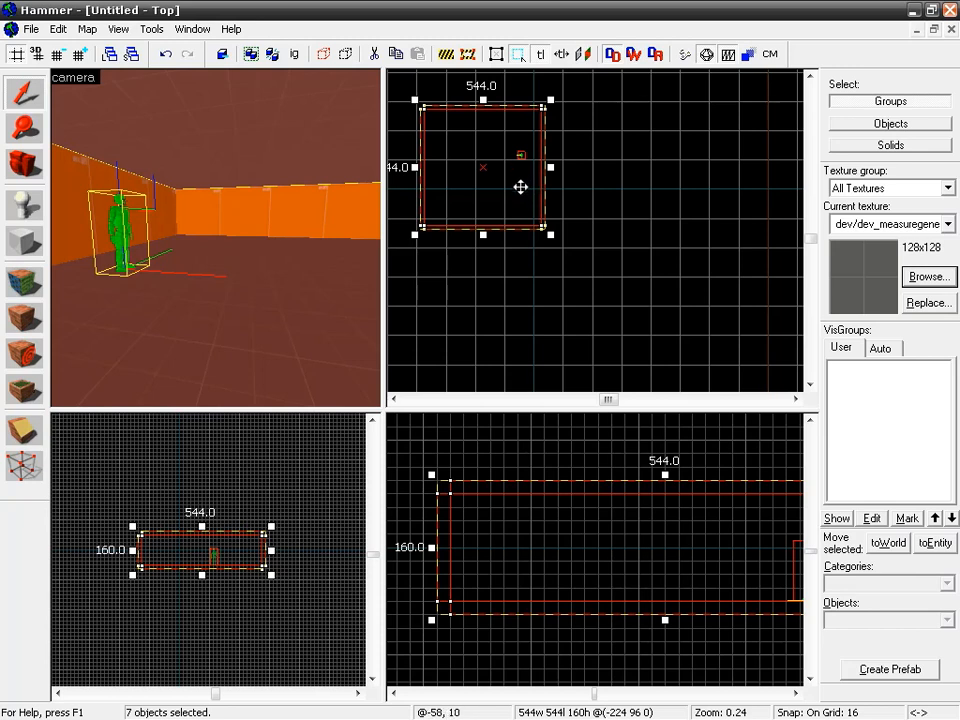
- Move the selected room in the top view so that its centre sits on the grid origin
{"action": "left_click_drag", "start_coordinate": [495, 186], "coordinate": [544, 206]}
{"action": "scroll", "coordinate": [543, 206], "scroll_direction": "up", "scroll_amount": 5}
{"action": "scroll", "coordinate": [543, 206], "scroll_direction": "up", "scroll_amount": 3}
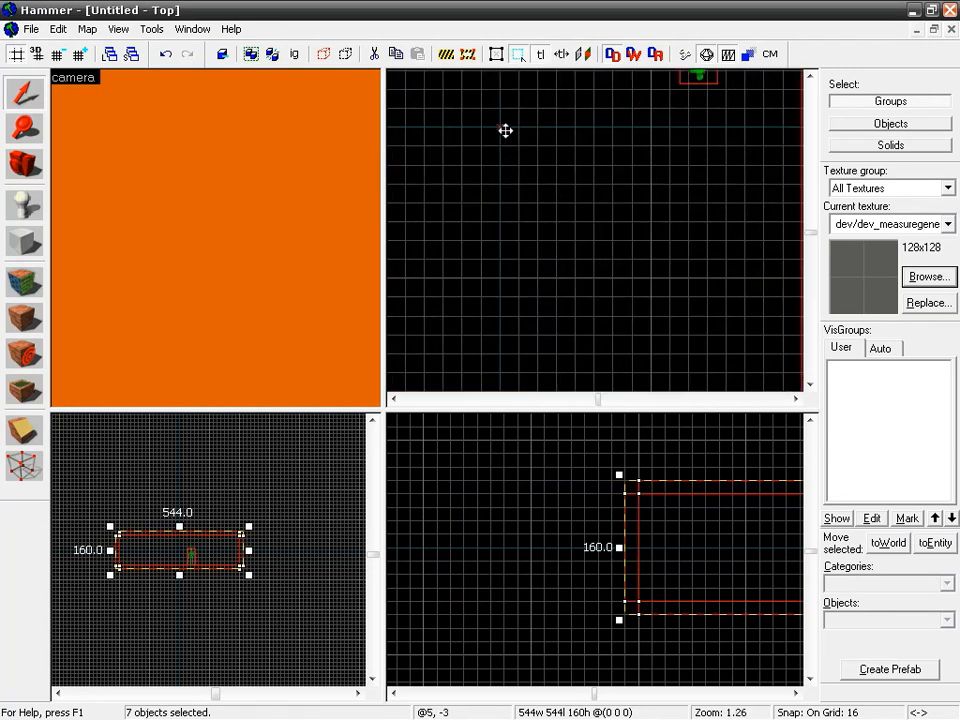
{"action": "middle_click_drag", "start_coordinate": [519, 162], "coordinate": [585, 261]}
{"action": "left_click_drag", "start_coordinate": [564, 157], "coordinate": [563, 270]}
{"action": "left_click_drag", "start_coordinate": [606, 336], "coordinate": [606, 263]}
{"action": "scroll", "coordinate": [590, 230], "scroll_direction": "down", "scroll_amount": 11}
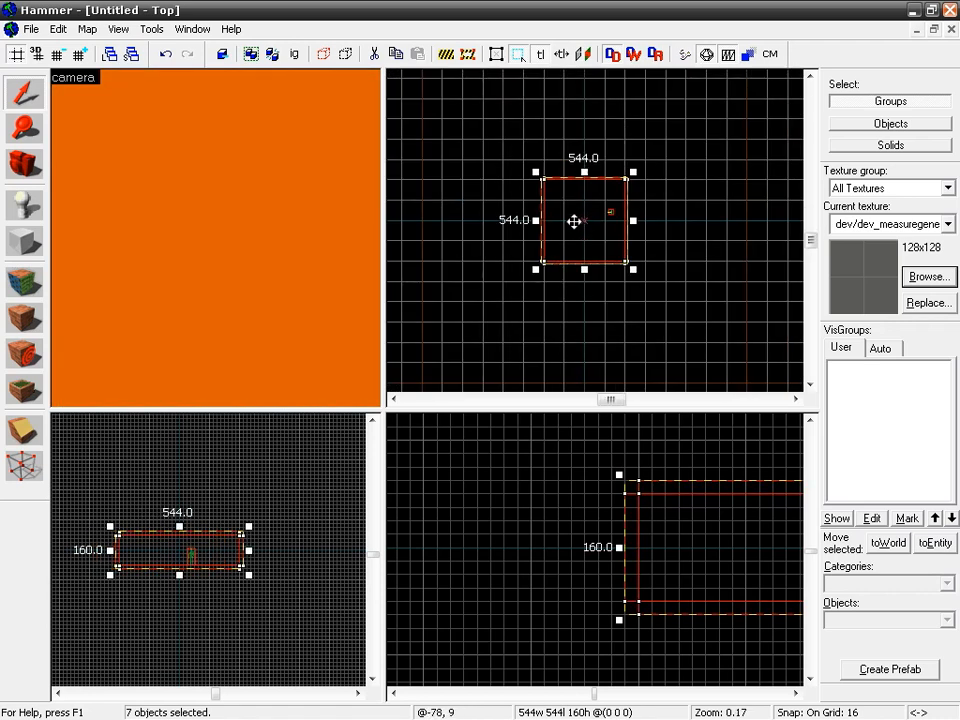
- Reselect the entire room with its player start in the top view and start the Create Prefab command
{"action": "left_click", "coordinate": [551, 219]}
{"action": "left_click_drag", "start_coordinate": [497, 150], "coordinate": [658, 294]}
{"action": "key", "text": "Return"}
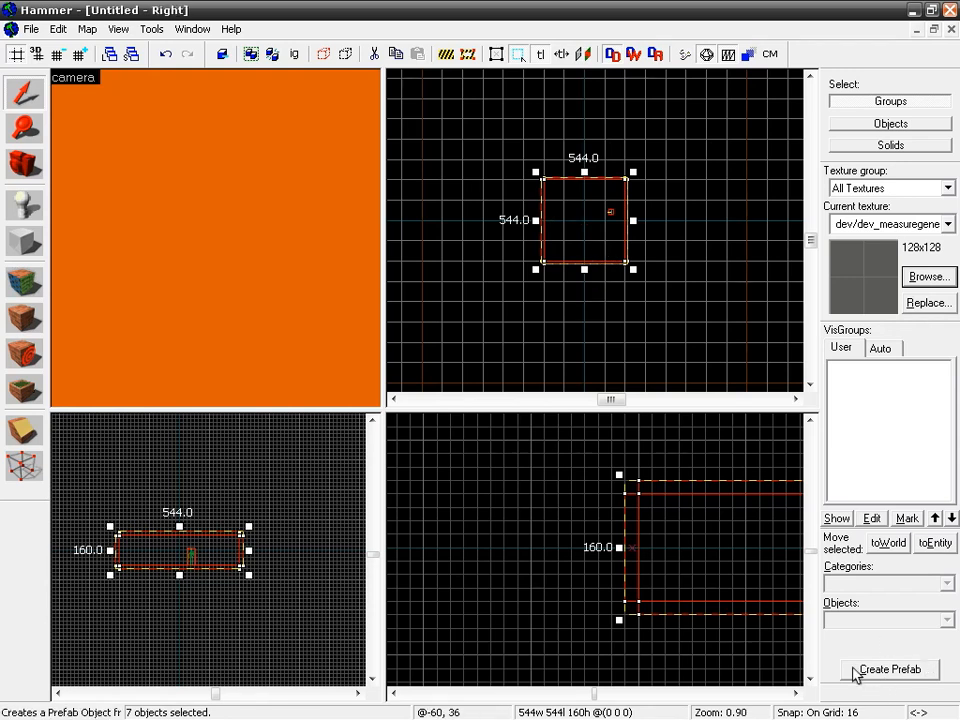
{"action": "left_click", "coordinate": [151, 29]}
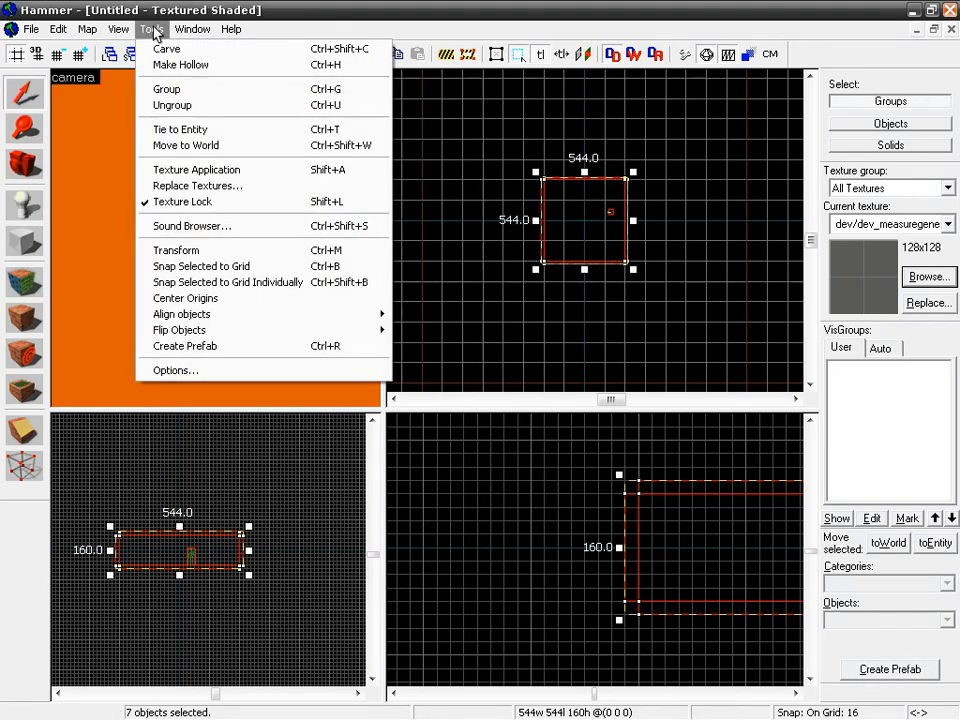
{"action": "left_click", "coordinate": [151, 29]}
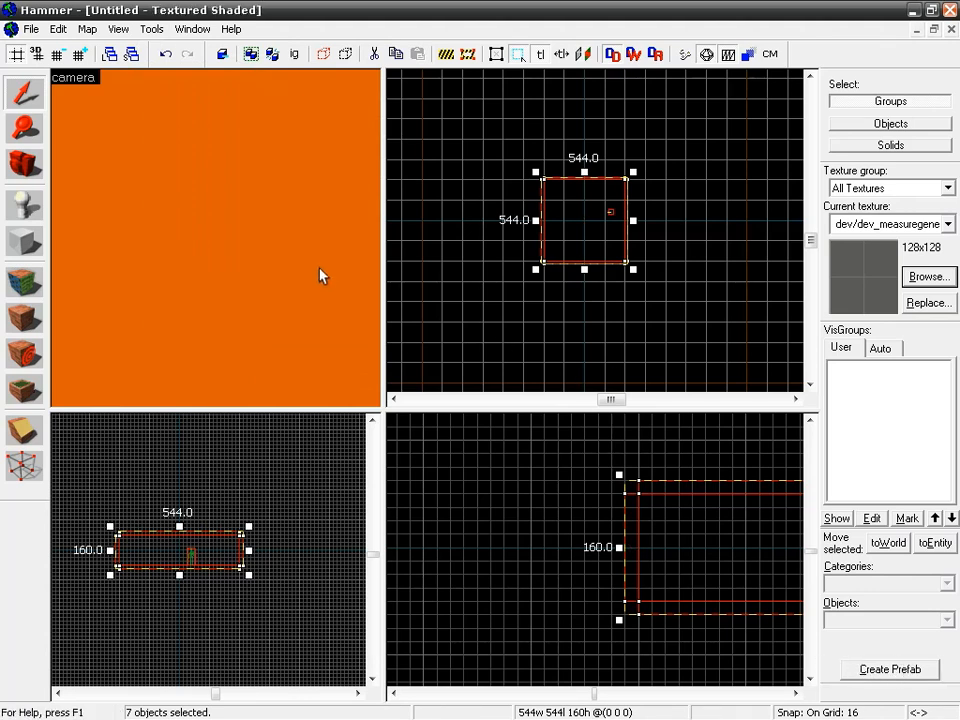
{"action": "left_click", "coordinate": [152, 31]}
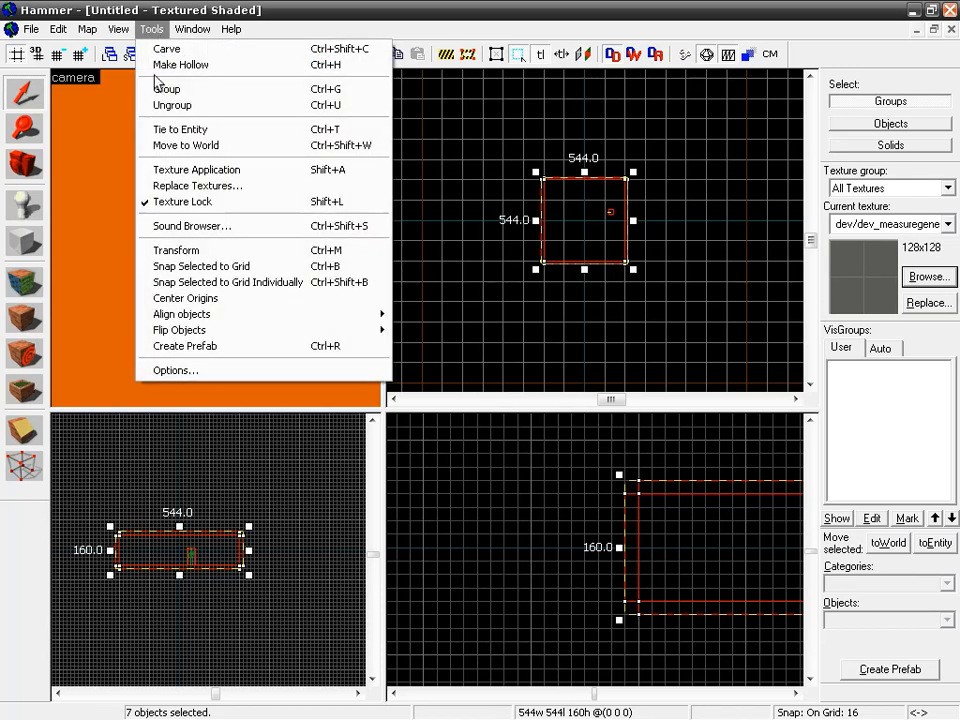
{"action": "left_click", "coordinate": [200, 347]}
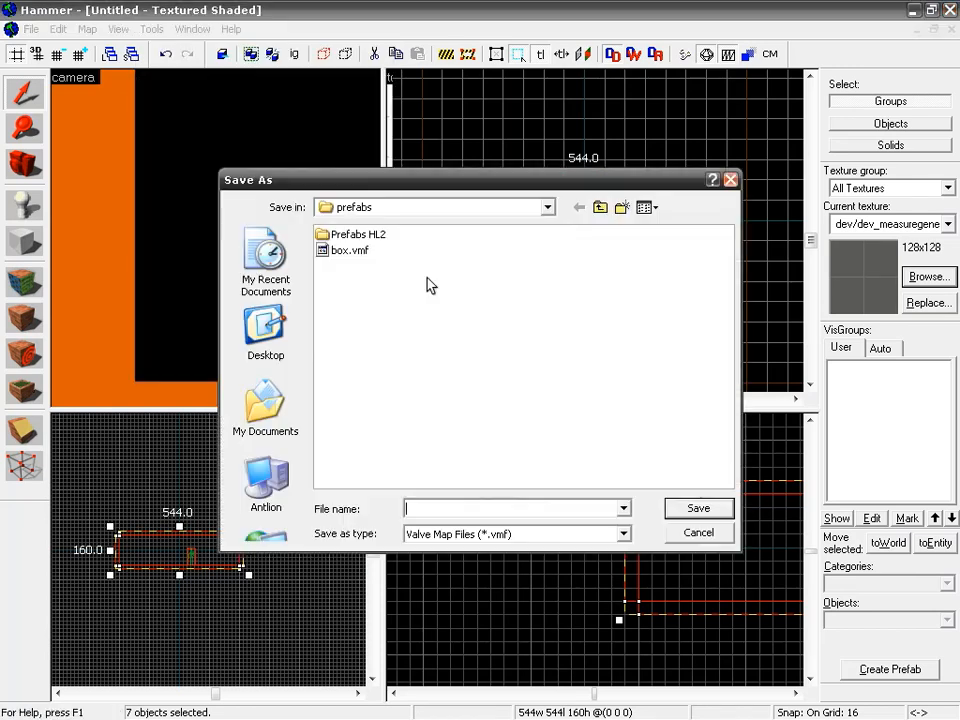
- Examine the folder path of the prefabs save location under sourcesdk and bin
{"action": "left_click", "coordinate": [380, 207]}
{"action": "left_click", "coordinate": [384, 214]}
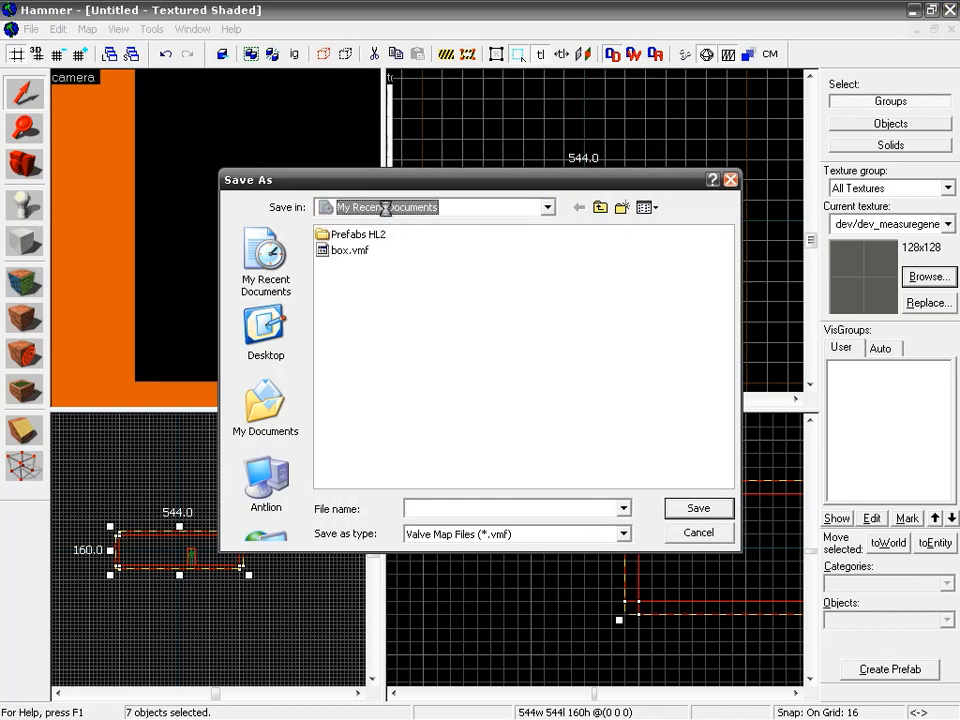
{"action": "left_click", "coordinate": [588, 207]}
{"action": "left_click", "coordinate": [422, 210]}
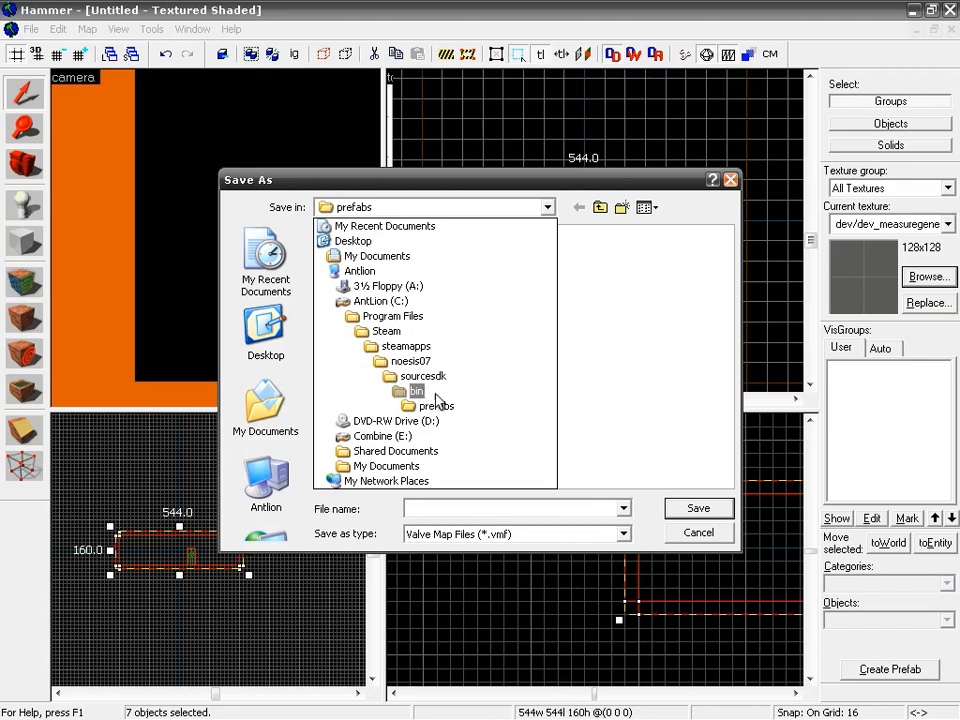
{"action": "left_click", "coordinate": [437, 405]}
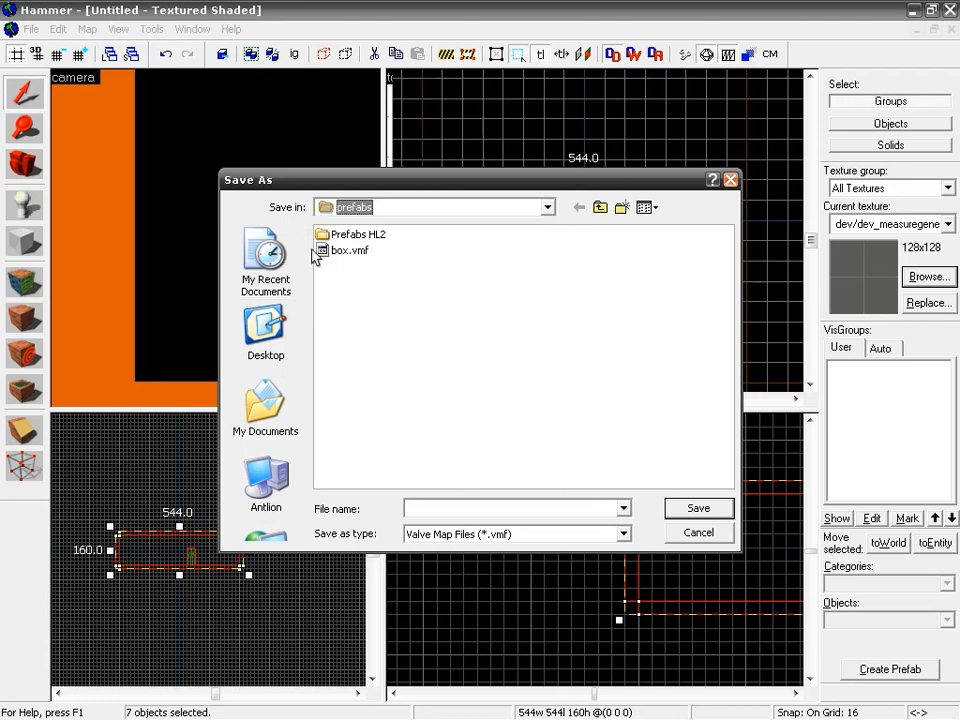
- Create a new folder named Noesis_Prefabs inside the prefabs folder and open it
{"action": "left_click", "coordinate": [622, 208]}
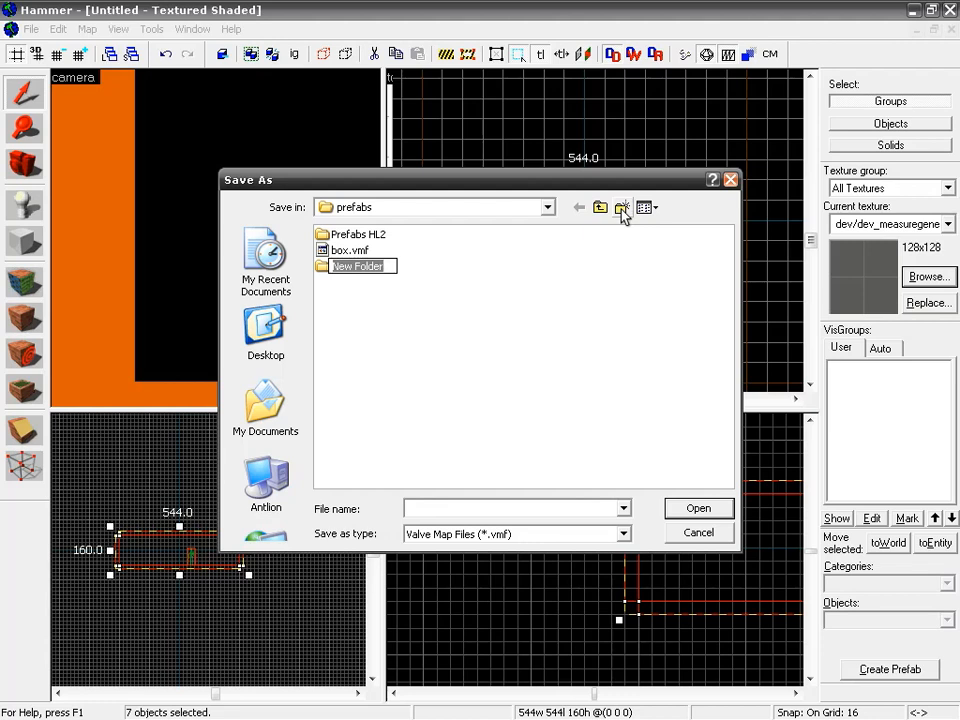
{"action": "type", "text": "N"}
{"action": "type", "text": "oeis_"}
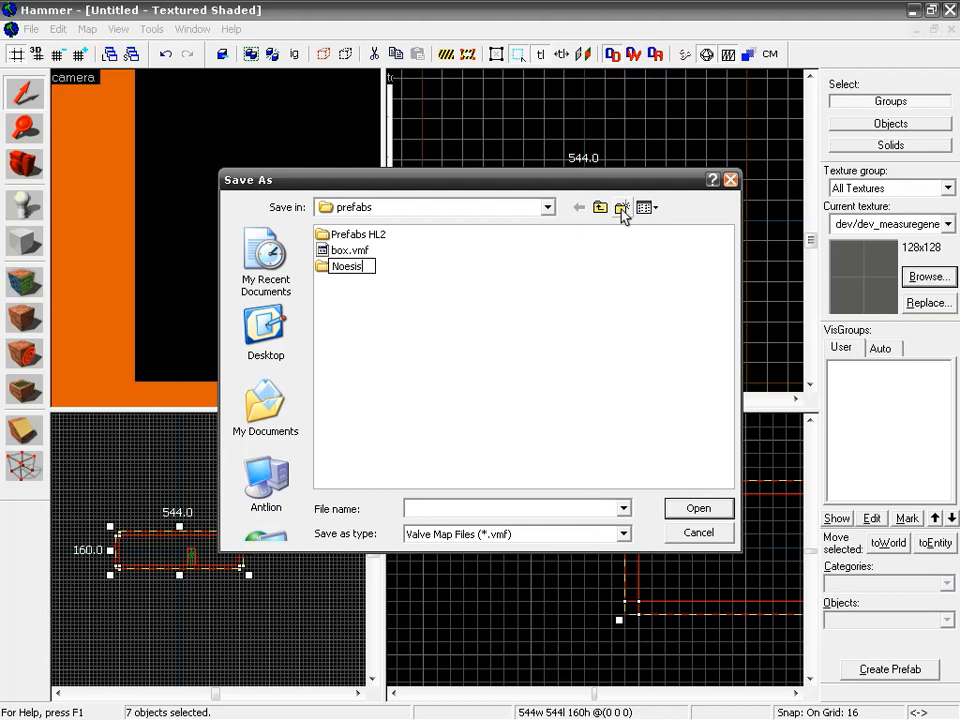
{"action": "type", "text": "_Prefabs"}
{"action": "left_click", "coordinate": [420, 318]}
{"action": "double_click", "coordinate": [363, 268]}
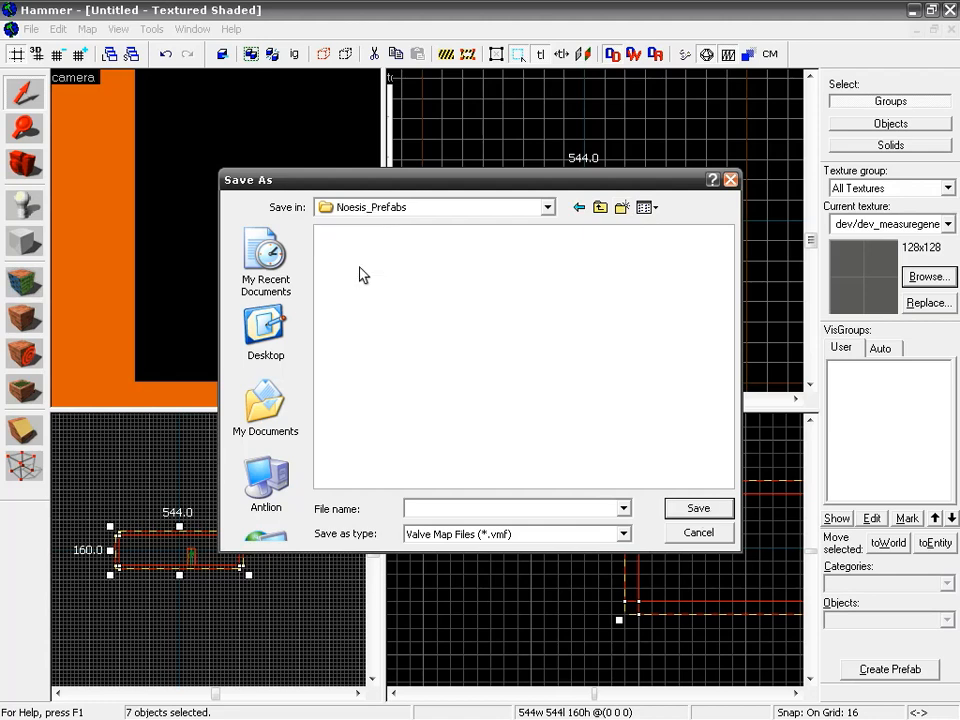
- Save the prefab in this folder under the file name N_SimpleRoom
{"action": "left_click", "coordinate": [408, 507]}
{"action": "type", "text": "N_SimpleRoom"}
{"action": "left_click", "coordinate": [697, 509]}
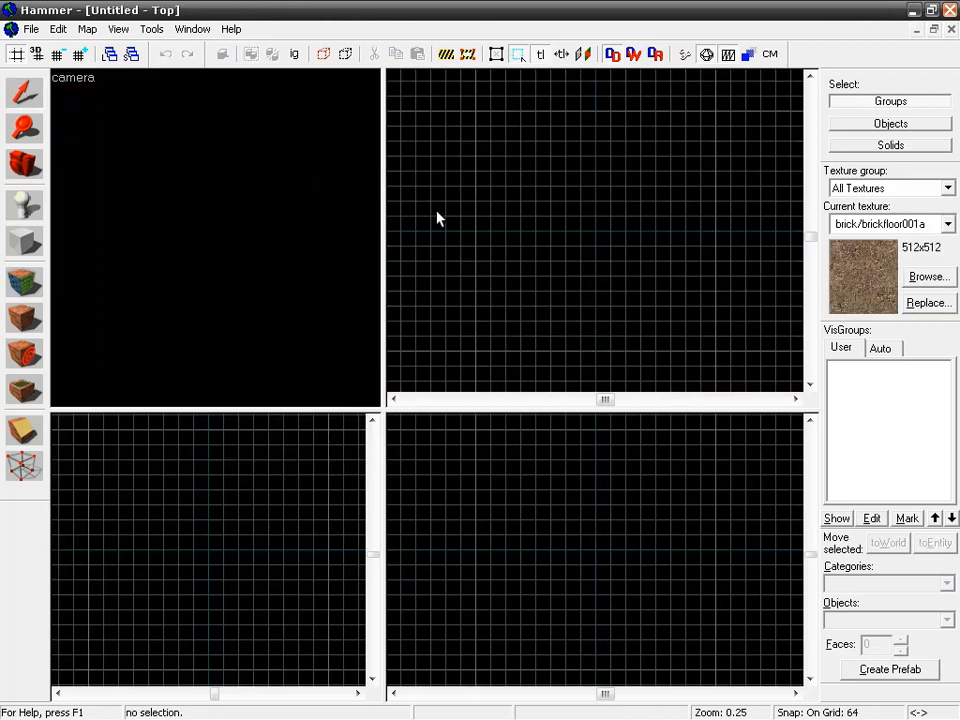
- In the empty map, place the N_SimpleRoom prefab from the Noesis_Prefabs category at about (-320, 192) in the top view with the Entity tool
{"action": "left_click", "coordinate": [29, 29]}
{"action": "left_click", "coordinate": [418, 285]}
{"action": "left_click", "coordinate": [25, 208]}
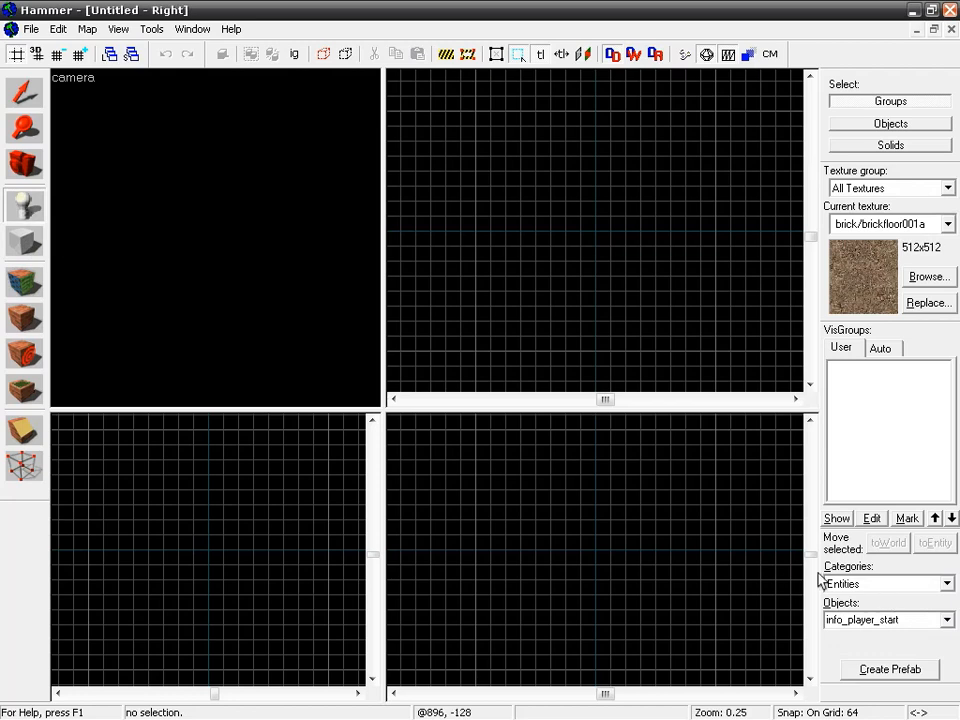
{"action": "left_click", "coordinate": [945, 584]}
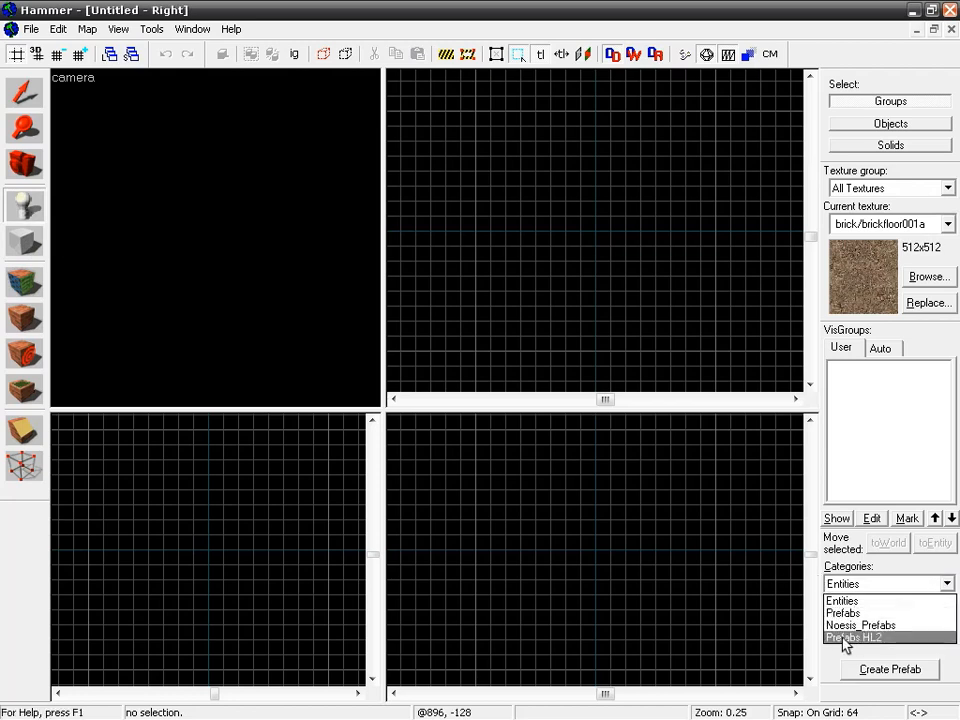
{"action": "left_click", "coordinate": [842, 584]}
{"action": "left_click", "coordinate": [877, 588]}
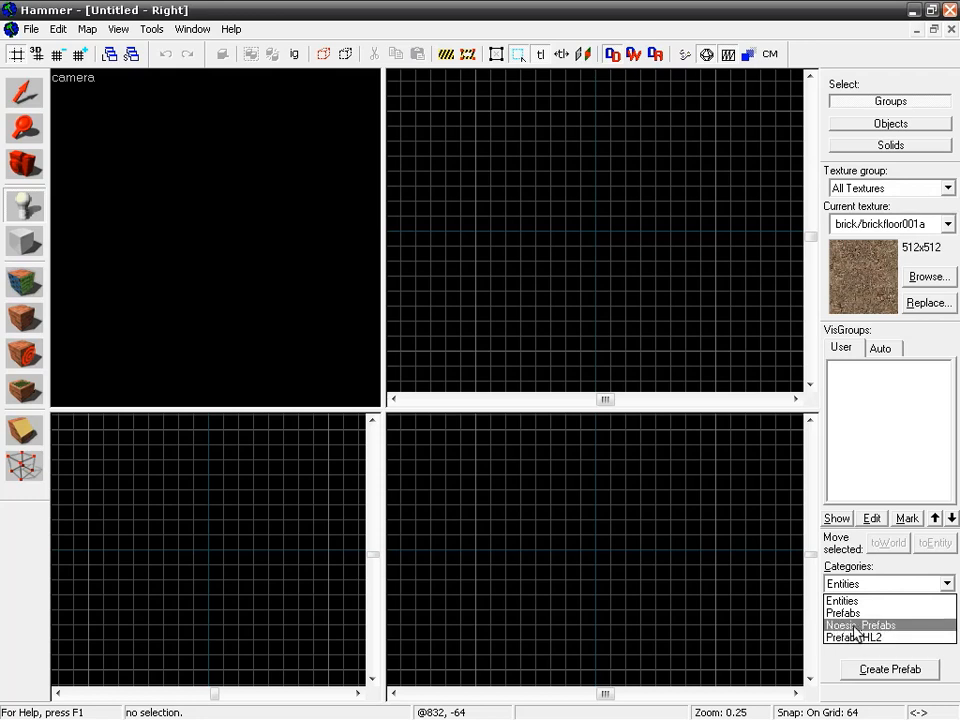
{"action": "left_click", "coordinate": [855, 626]}
{"action": "left_click", "coordinate": [946, 620]}
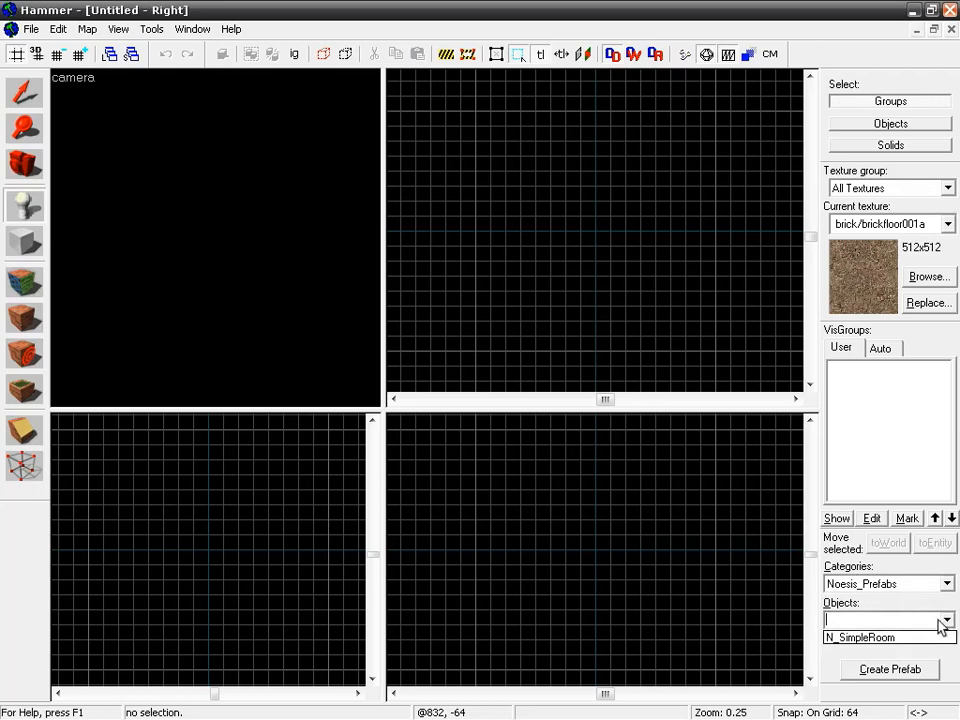
{"action": "left_click", "coordinate": [869, 638]}
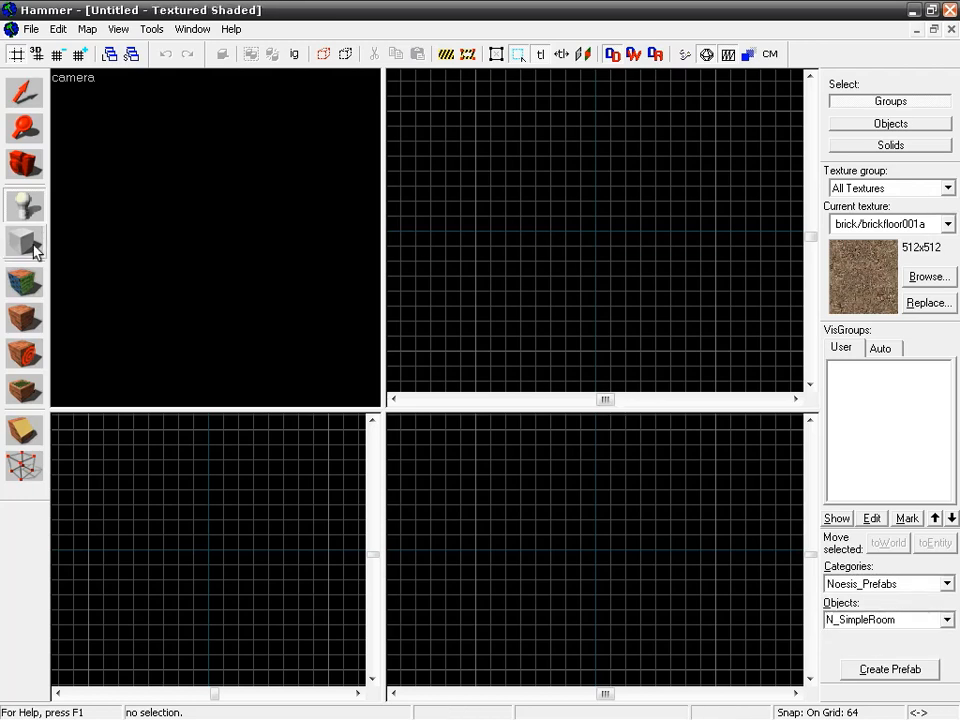
{"action": "left_click", "coordinate": [522, 190]}
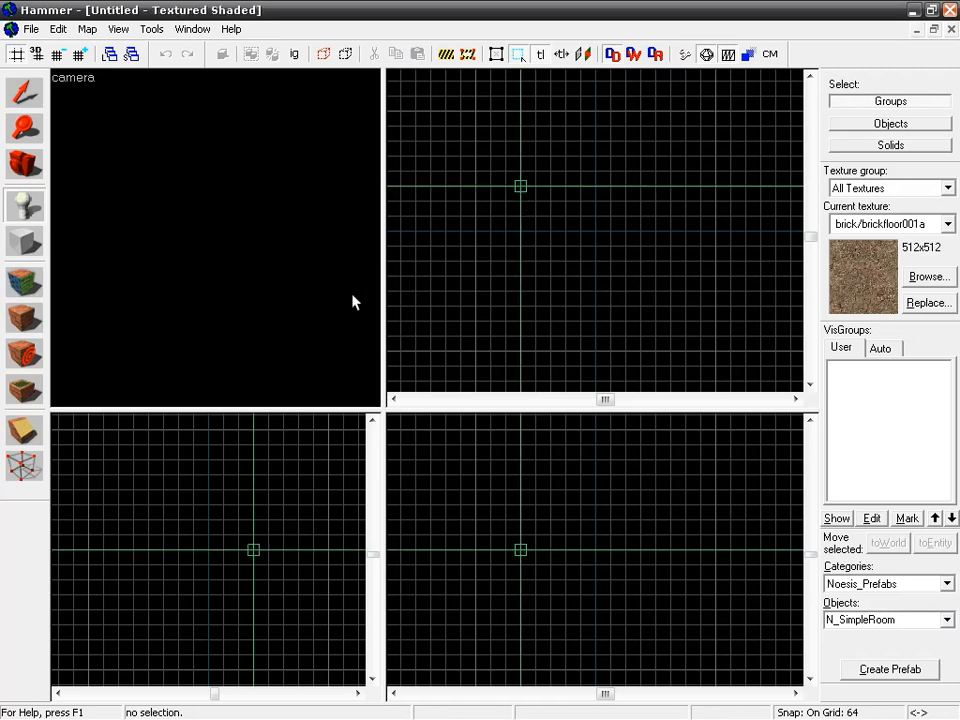
{"action": "key", "text": "Return"}
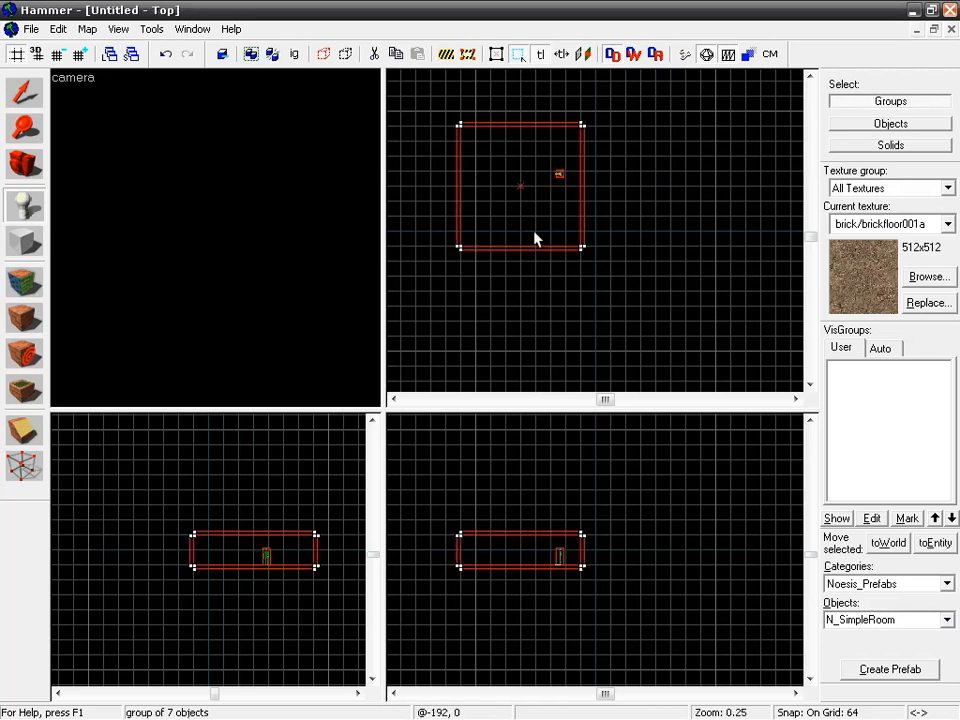
- Place a camera inside the prefab room and aim it so the player start can be viewed in 3D
{"action": "left_click", "coordinate": [24, 164]}
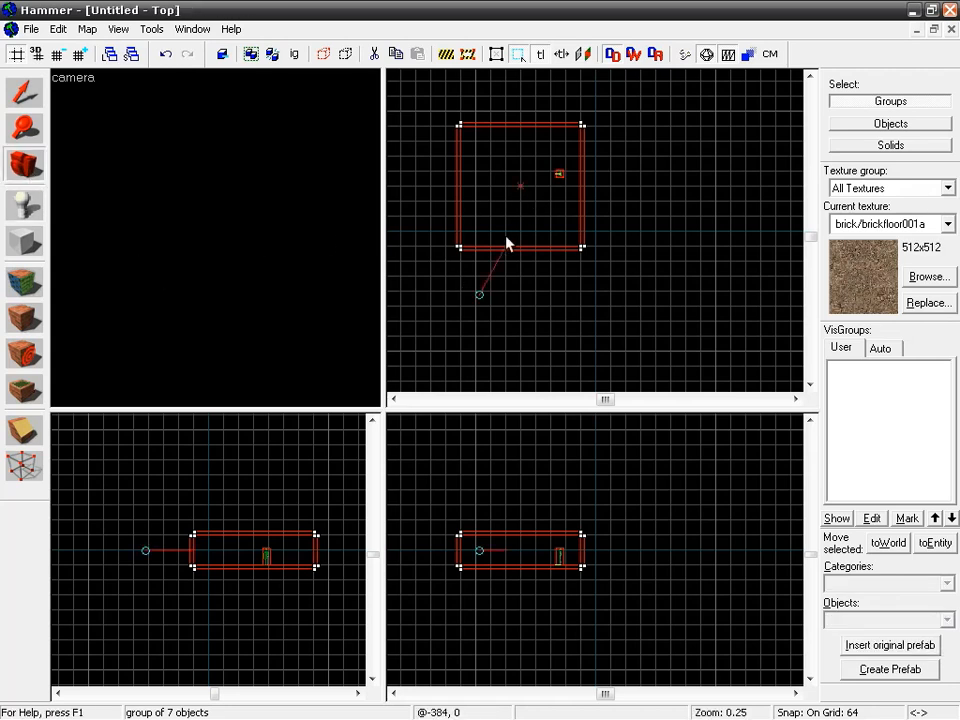
{"action": "left_click_drag", "start_coordinate": [480, 298], "coordinate": [520, 201]}
{"action": "key", "text": "z"}
{"action": "key", "text": "w"}
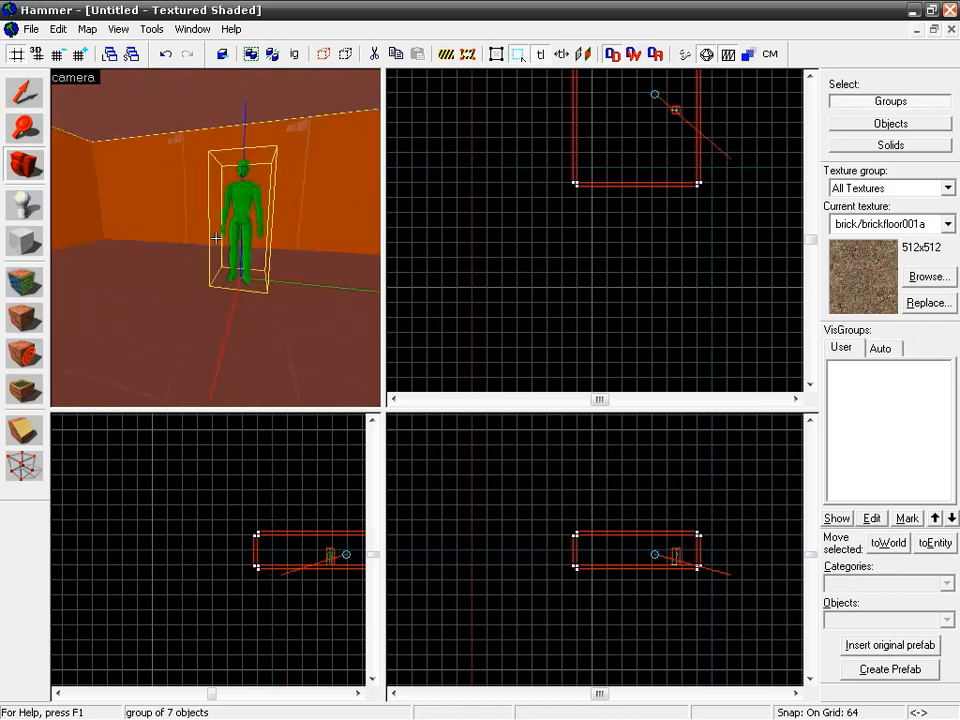
{"action": "key", "text": "d"}
{"action": "key", "text": "z"}
- Select the placed prefab room and ungroup it into its separate objects
{"action": "left_click", "coordinate": [24, 94]}
{"action": "left_click", "coordinate": [705, 279]}
{"action": "left_click", "coordinate": [259, 268]}
{"action": "left_click", "coordinate": [498, 316]}
{"action": "left_click", "coordinate": [251, 242]}
{"action": "left_click", "coordinate": [272, 55]}
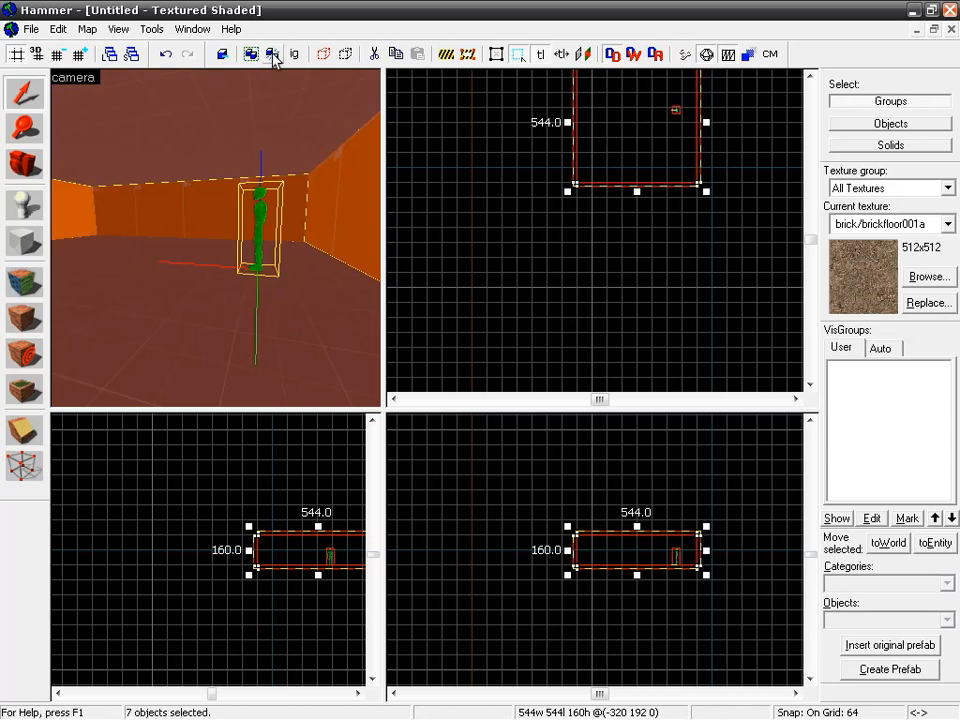
- Check that the ungrouped room's parts are individually selectable, picking a wall and the floor in the 3D view
{"action": "left_click", "coordinate": [279, 317]}
{"action": "left_click", "coordinate": [257, 231]}
{"action": "left_click", "coordinate": [200, 240]}
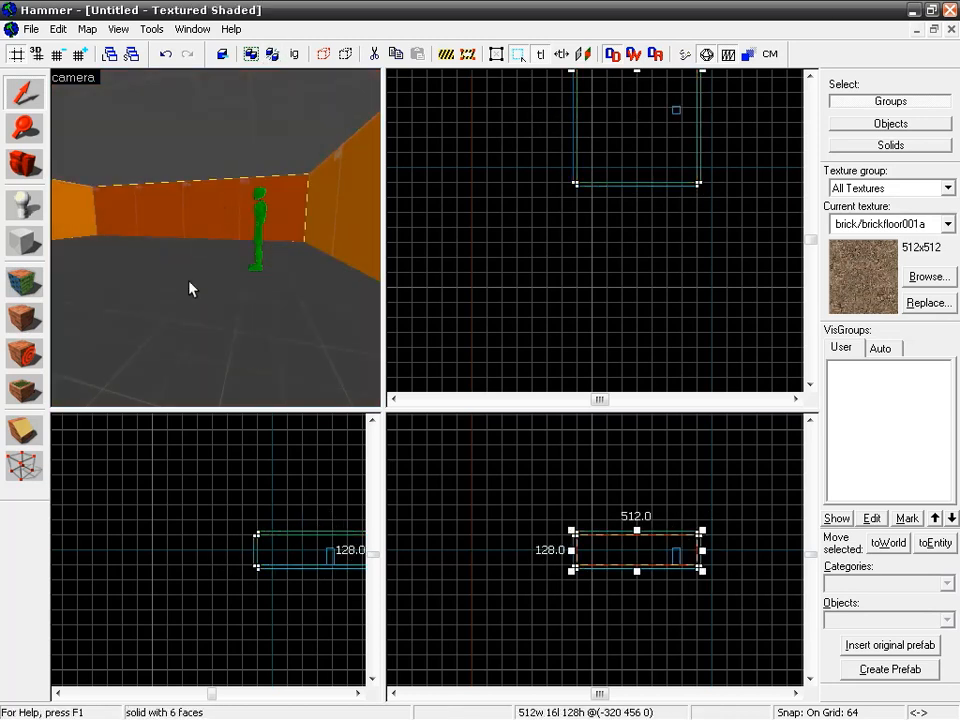
{"action": "left_click", "coordinate": [188, 290]}
{"action": "key", "text": "z"}
{"action": "key", "text": "d"}
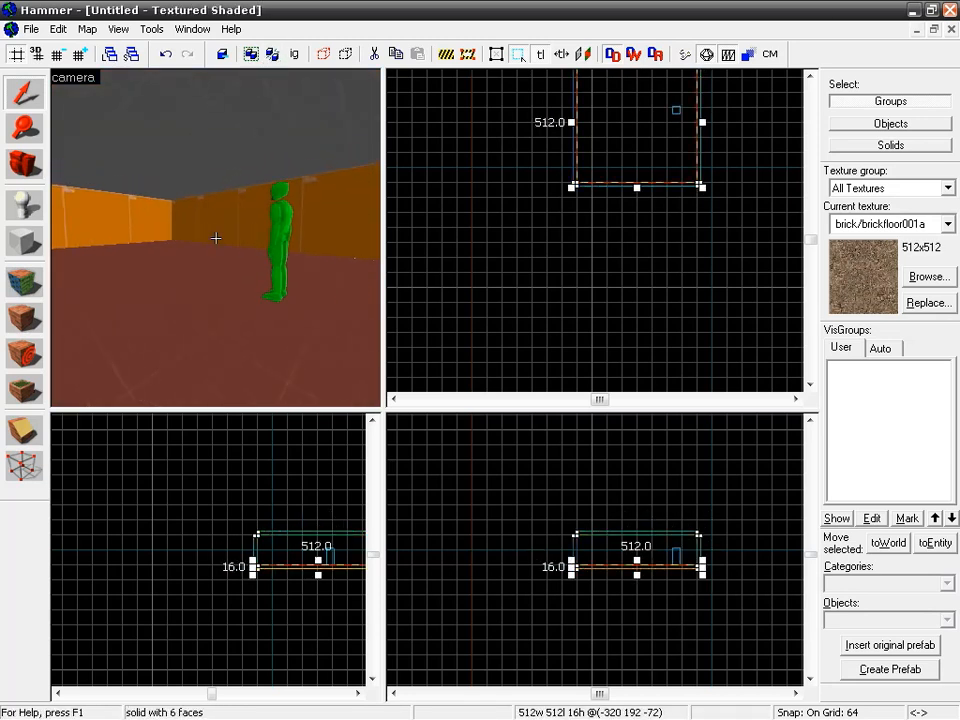
{"action": "key", "text": "z"}
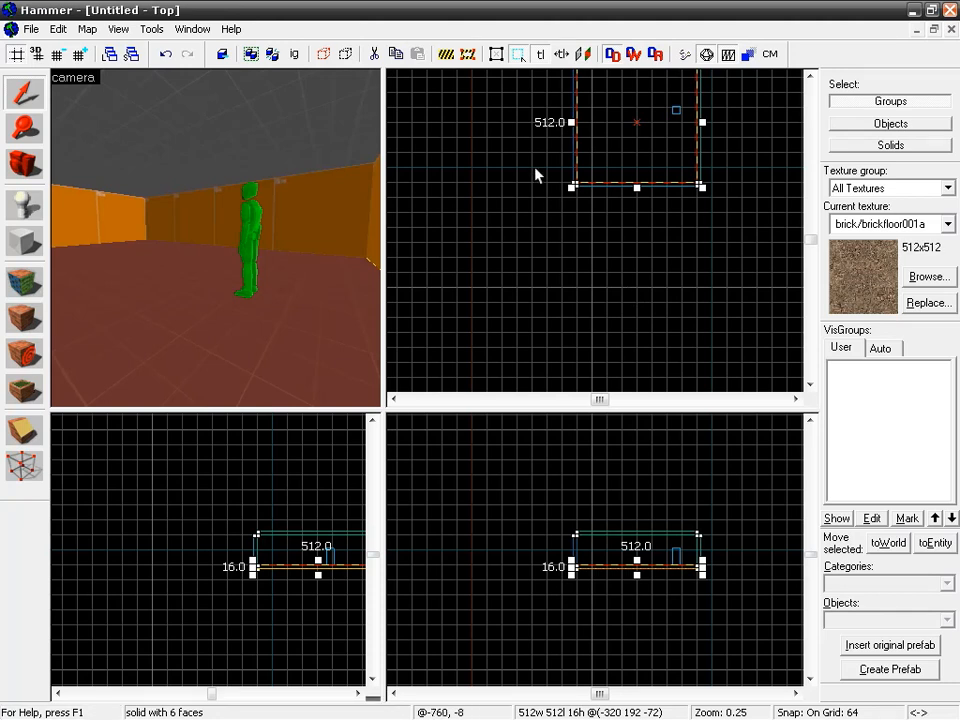
- Place a second N_SimpleRoom prefab up and to the right of the first room in the top view
{"action": "scroll", "coordinate": [545, 225], "scroll_direction": "down", "scroll_amount": 1}
{"action": "scroll", "coordinate": [553, 231], "scroll_direction": "down", "scroll_amount": 1}
{"action": "middle_click_drag", "start_coordinate": [555, 225], "coordinate": [453, 235]}
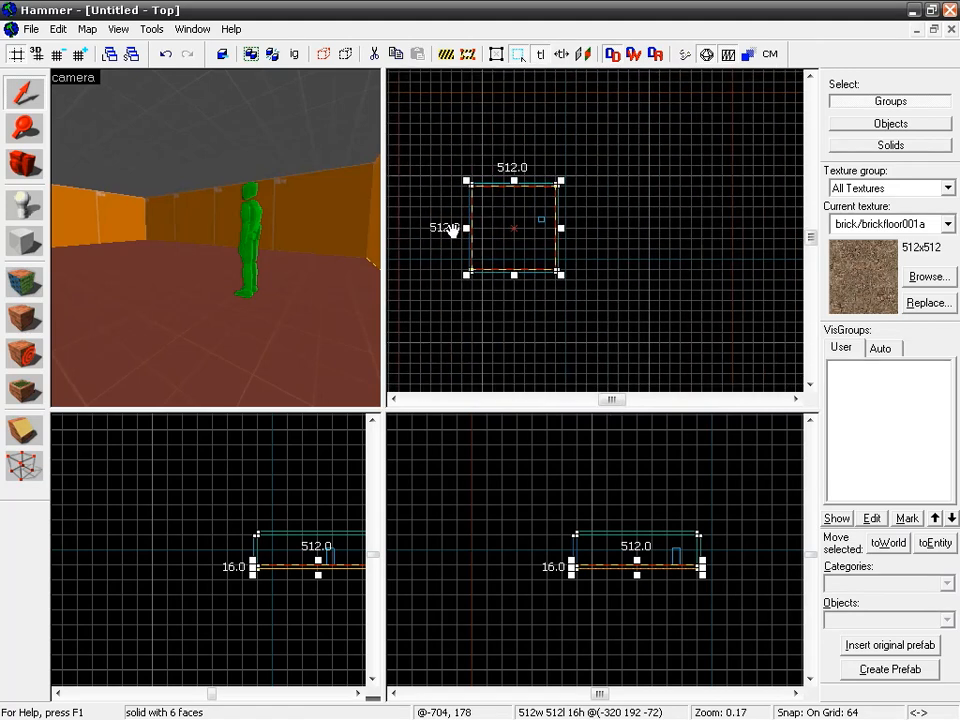
{"action": "scroll", "coordinate": [228, 249], "scroll_direction": "down", "scroll_amount": 2}
{"action": "scroll", "coordinate": [230, 255], "scroll_direction": "down", "scroll_amount": 3}
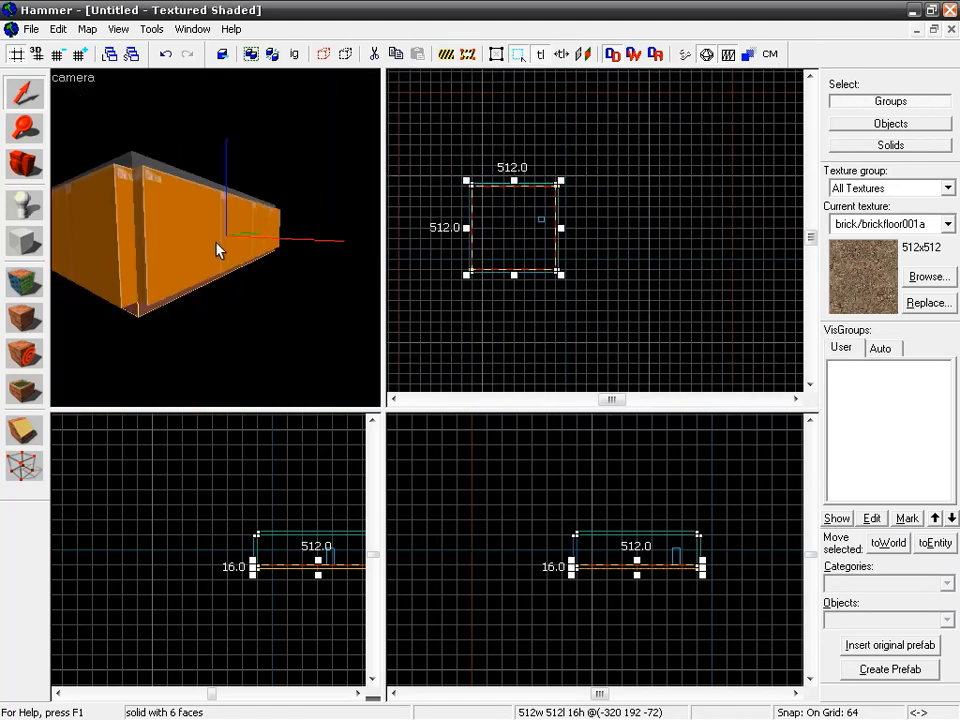
{"action": "key", "text": "s"}
{"action": "key", "text": "d"}
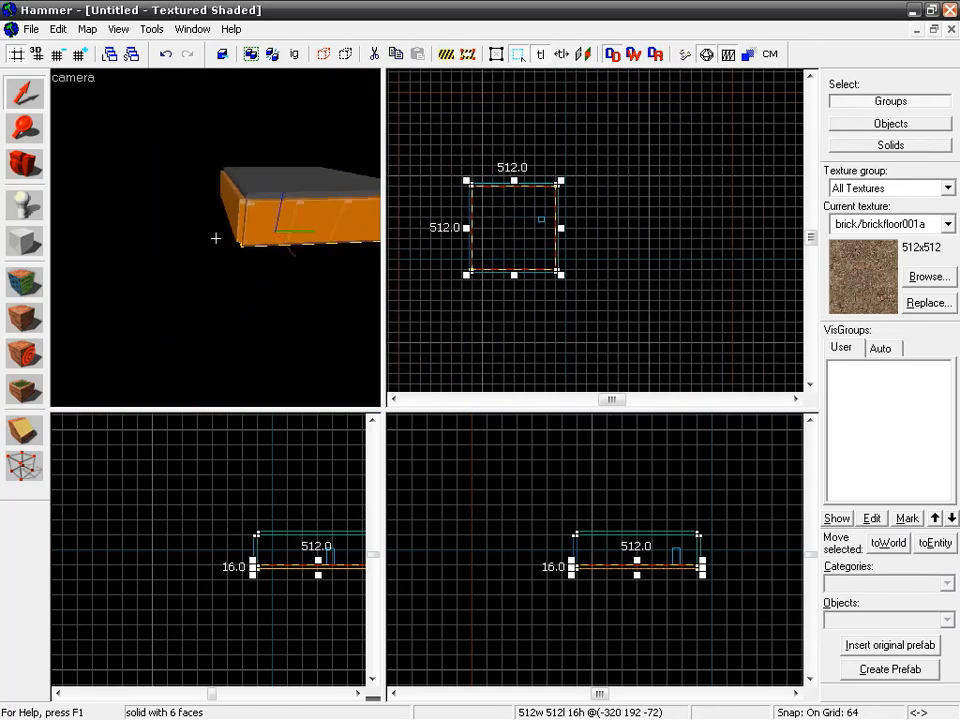
{"action": "left_click", "coordinate": [25, 206]}
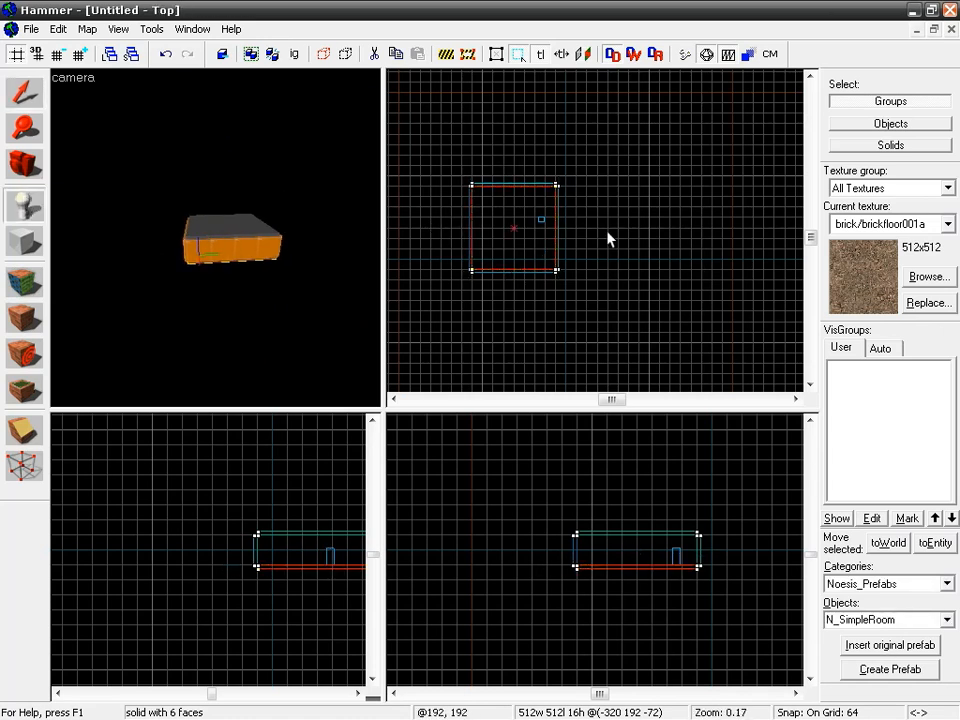
{"action": "left_click", "coordinate": [597, 196]}
{"action": "key", "text": "Return"}
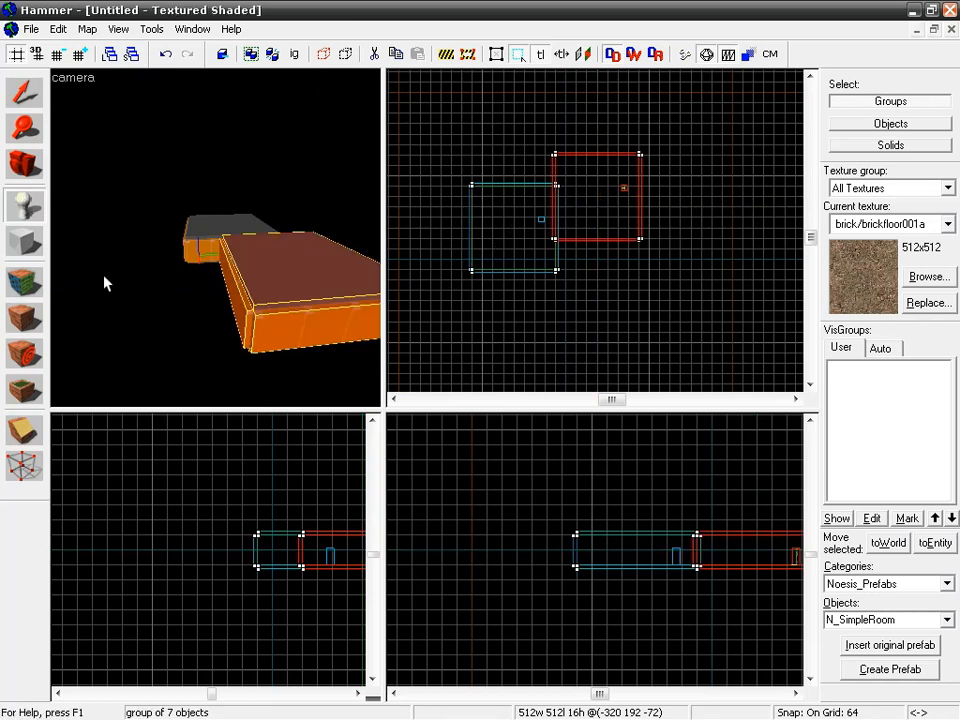
- Place a third N_SimpleRoom prefab centred at (-512, 768) in the top view
{"action": "key", "text": "z"}
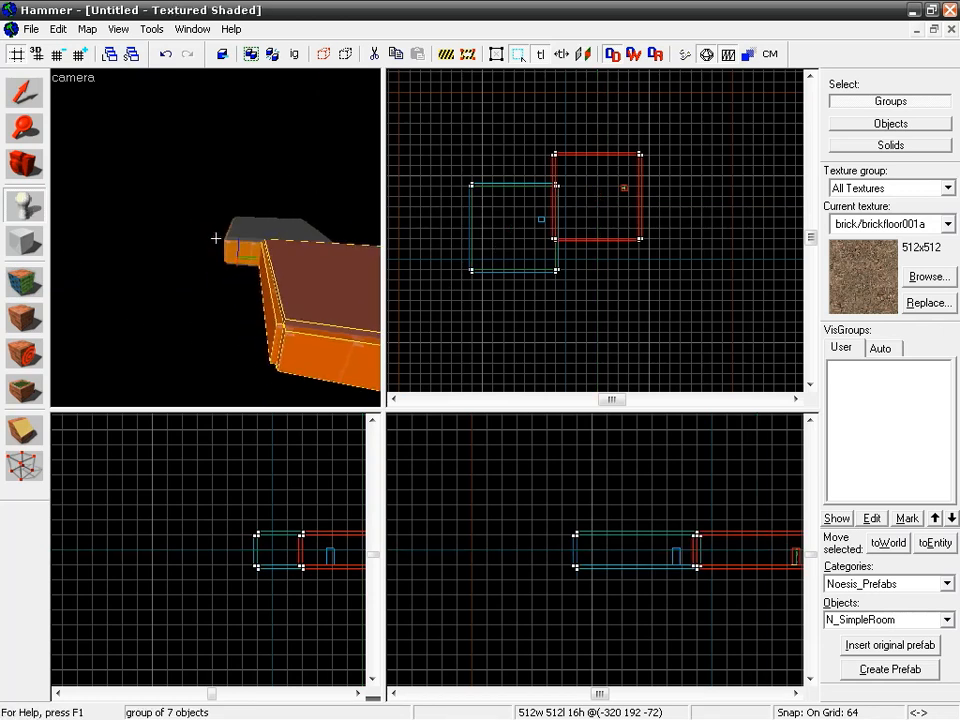
{"action": "key", "text": "z"}
{"action": "left_click", "coordinate": [471, 123]}
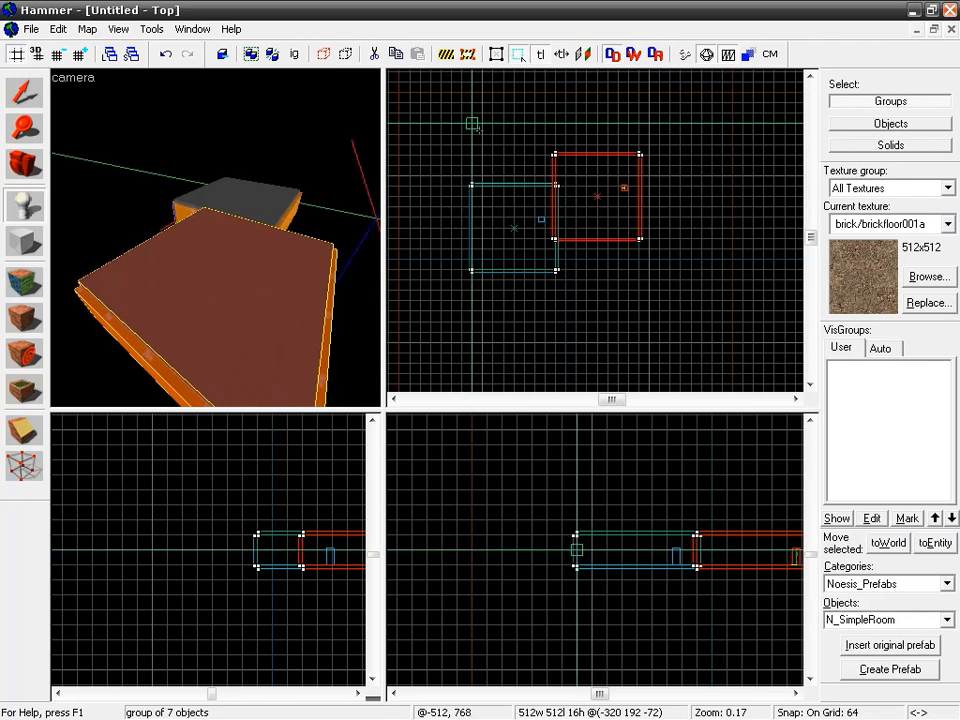
{"action": "key", "text": "Return"}
- Move the second prefab room as a group away from the first room, centring it at about (496, 432) in the top view
{"action": "left_click", "coordinate": [24, 92]}
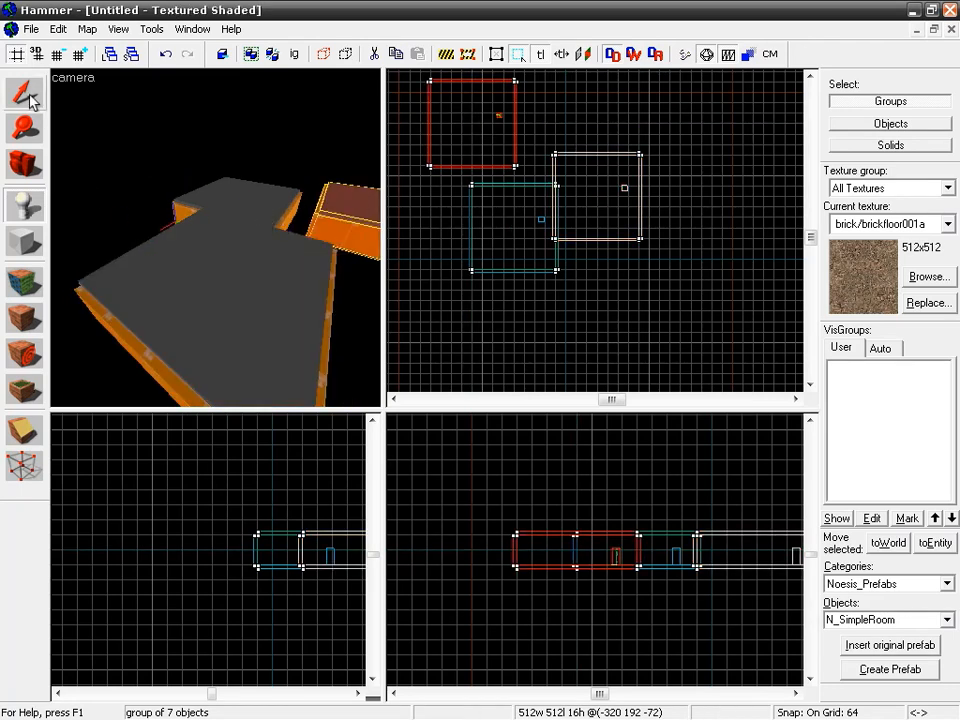
{"action": "left_click", "coordinate": [491, 176]}
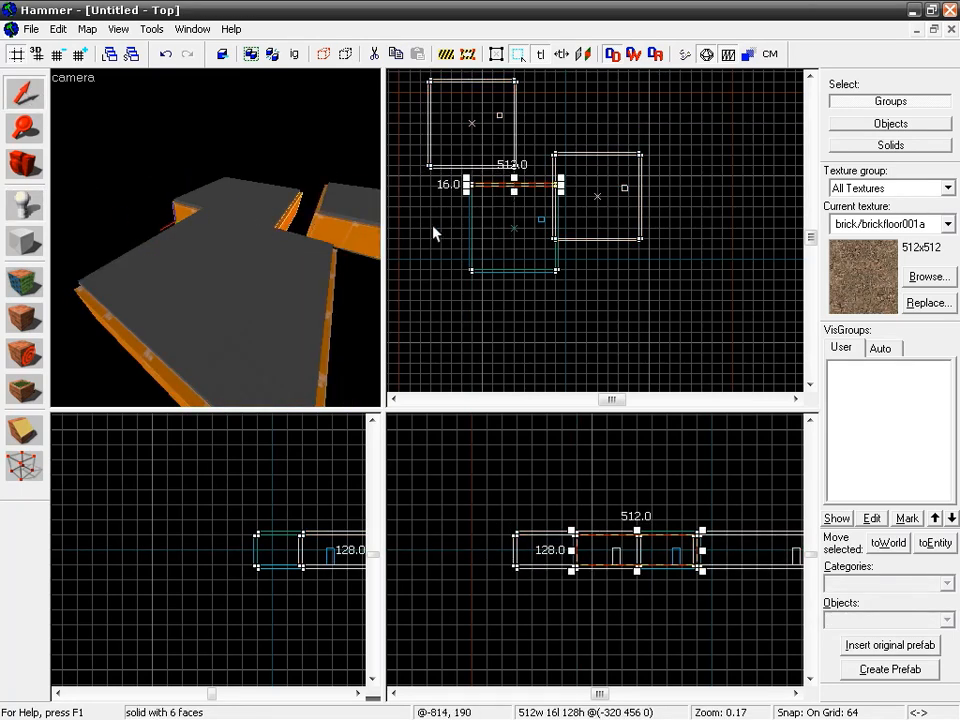
{"action": "left_click", "coordinate": [592, 160]}
{"action": "left_click_drag", "start_coordinate": [592, 160], "coordinate": [642, 152]}
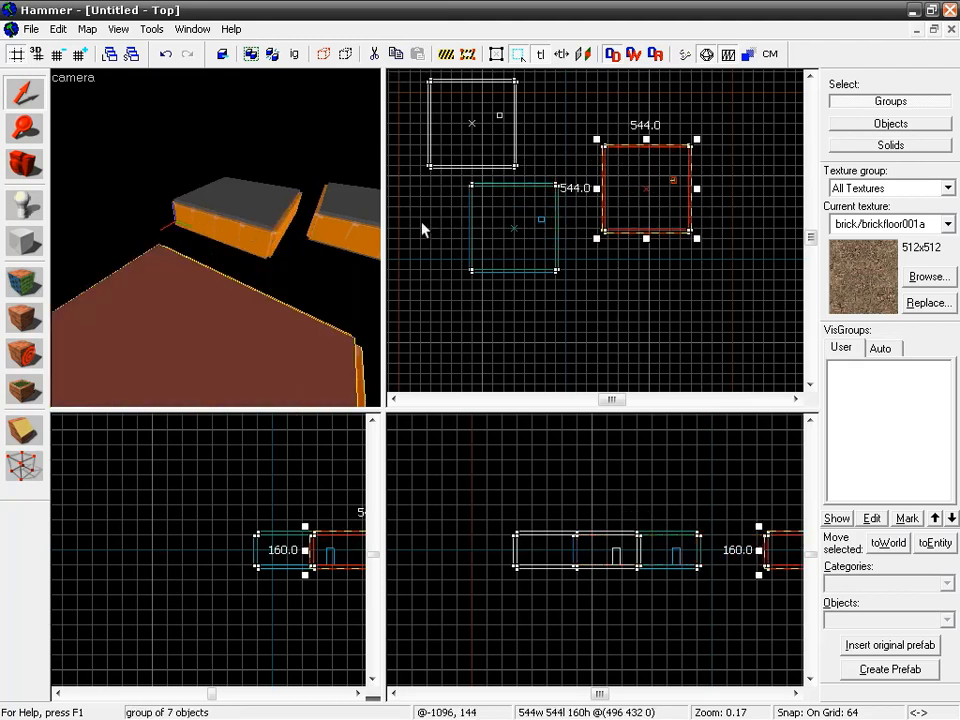
- Put the first room's roof and the grouped second room into a new visgroup named PrefabRoom and show it again
{"action": "key", "text": "z"}
{"action": "key", "text": "d"}
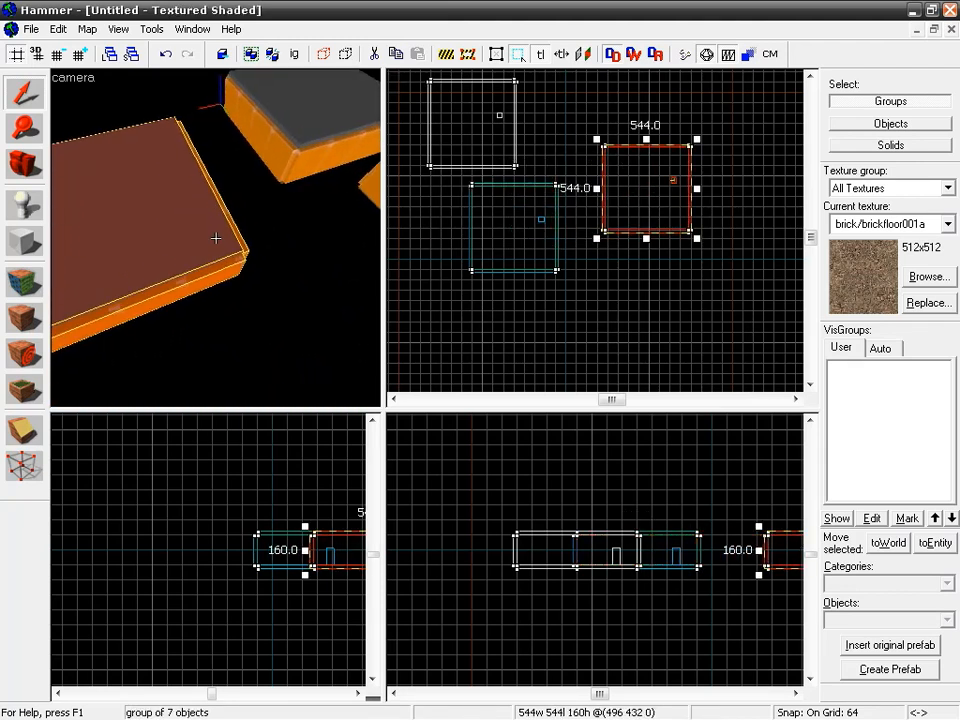
{"action": "key", "text": "s"}
{"action": "key", "text": "a"}
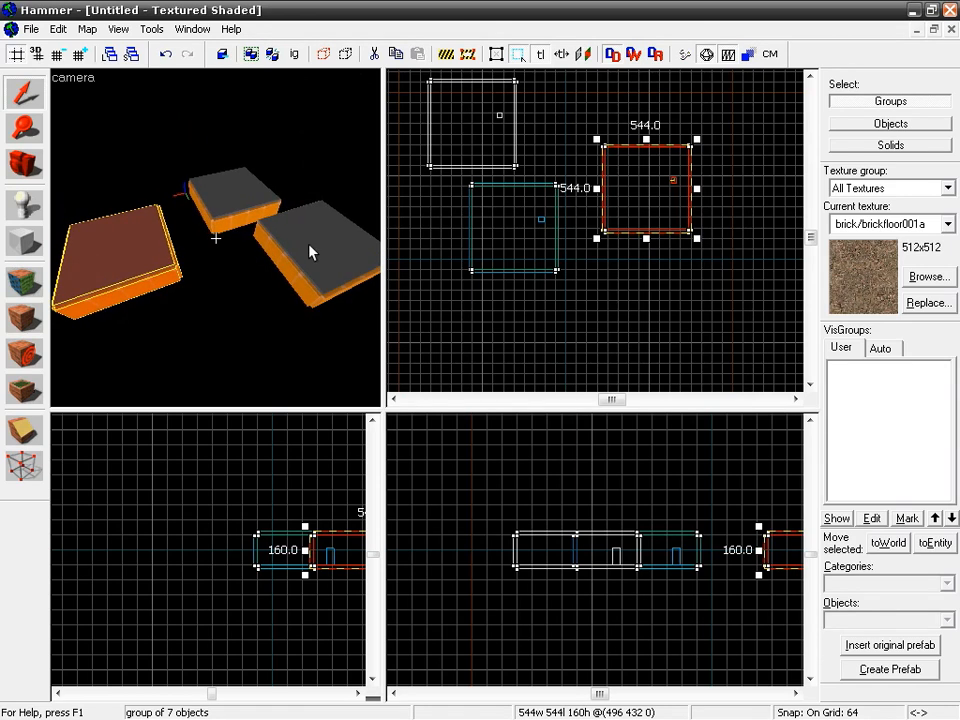
{"action": "left_click", "coordinate": [529, 304]}
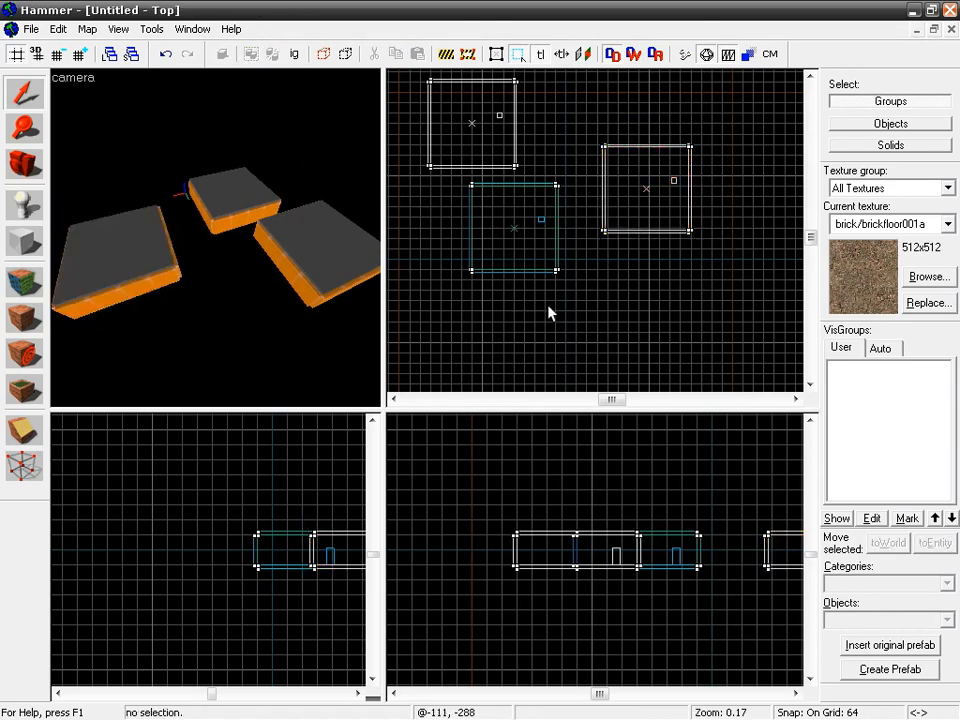
{"action": "left_click", "coordinate": [222, 204]}
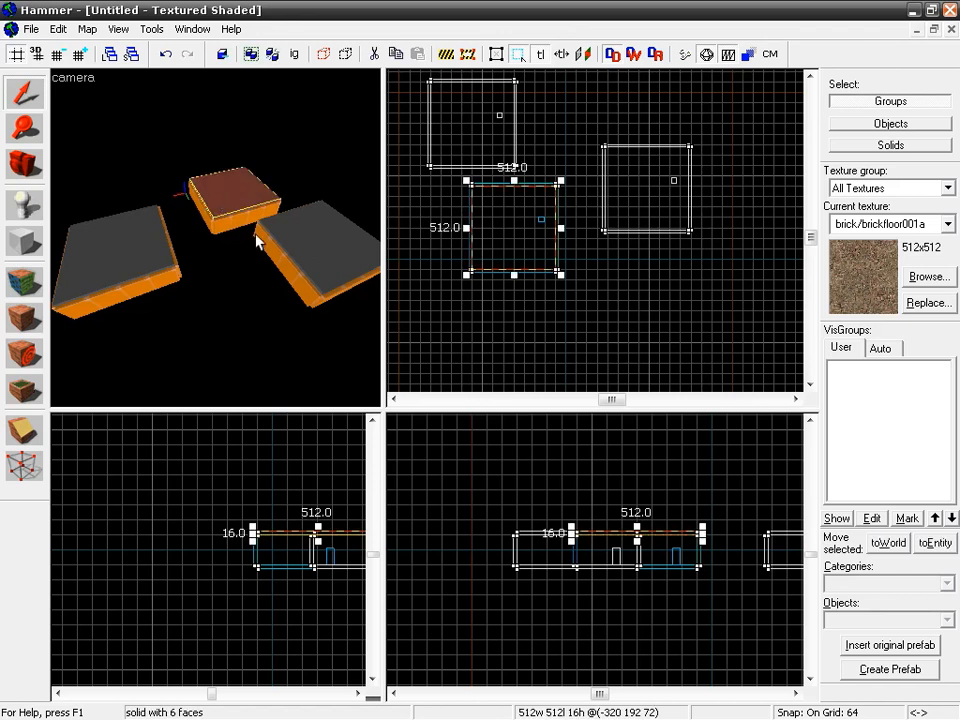
{"action": "left_click", "coordinate": [141, 253], "text": "ctrl"}
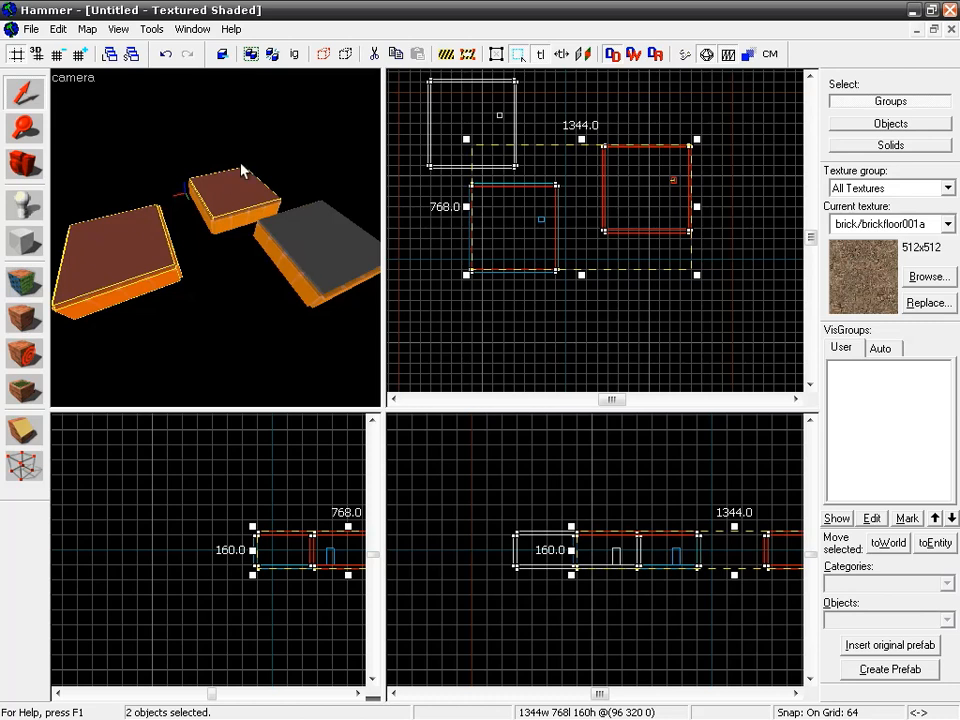
{"action": "left_click", "coordinate": [324, 54]}
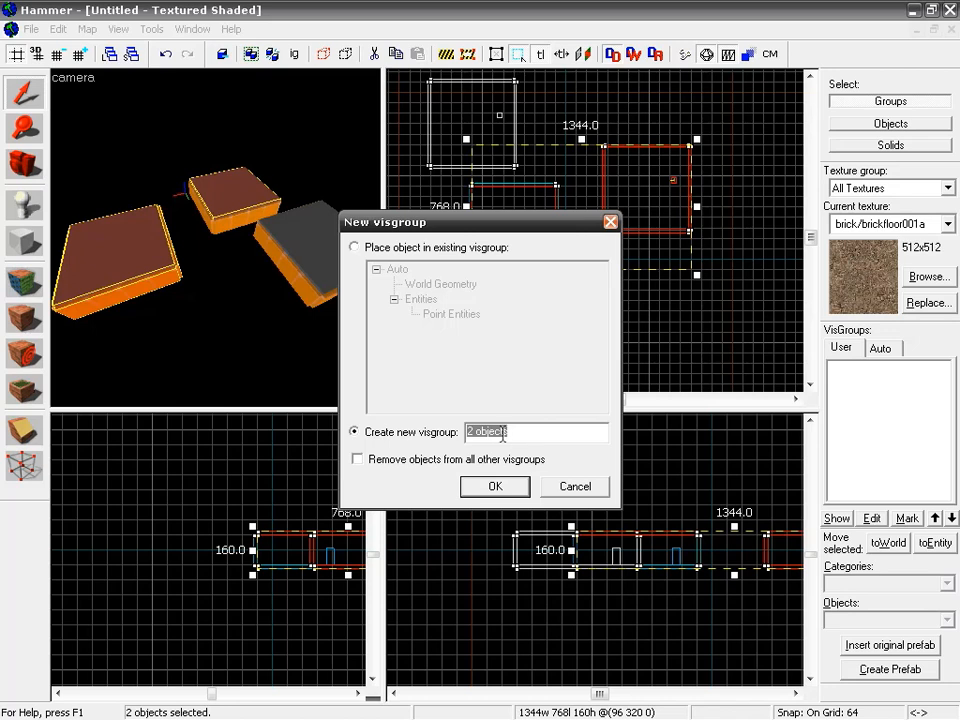
{"action": "type", "text": "PrefabRoom"}
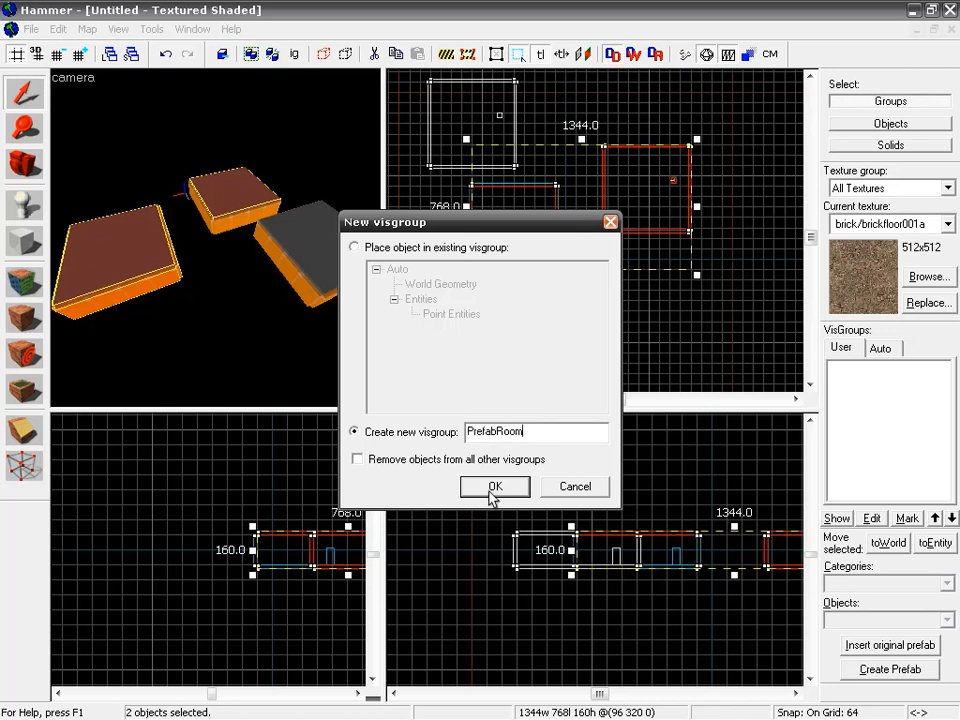
{"action": "left_click", "coordinate": [494, 486]}
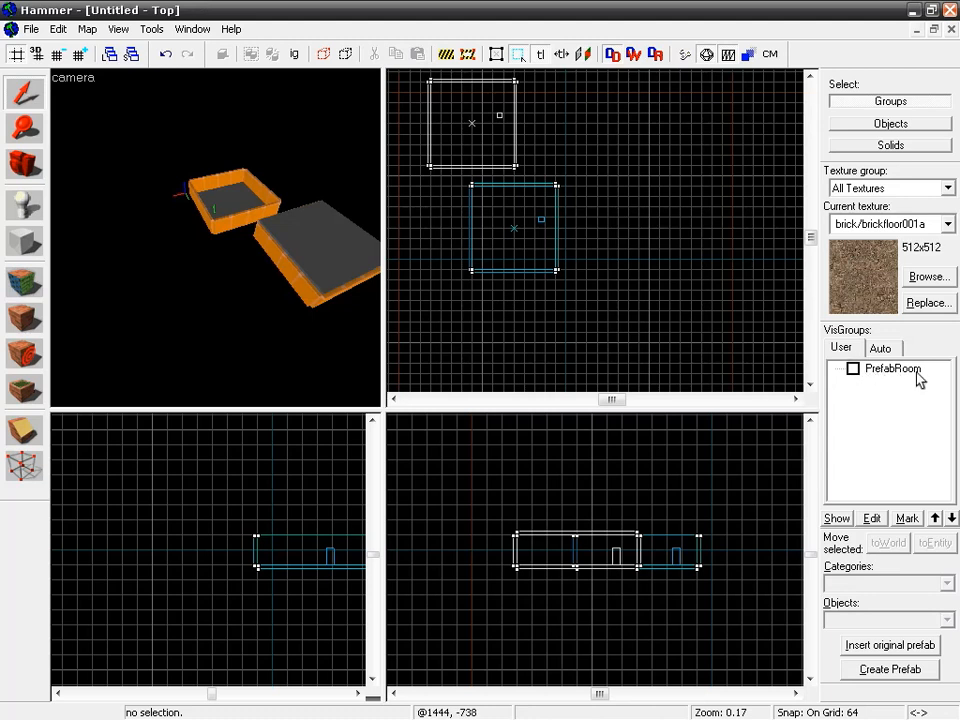
{"action": "left_click", "coordinate": [853, 368]}
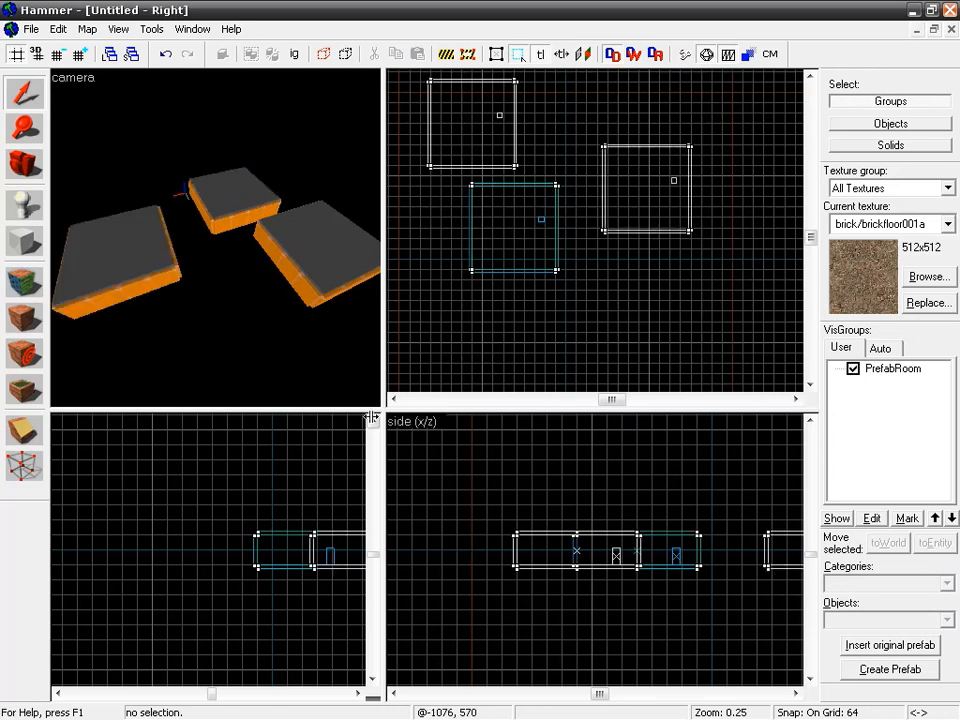
- Put the first room's objects except its roof, together with the third prefab room, into a new visgroup named PrefabRoom2
{"action": "left_click", "coordinate": [306, 289]}
{"action": "left_click", "coordinate": [307, 347]}
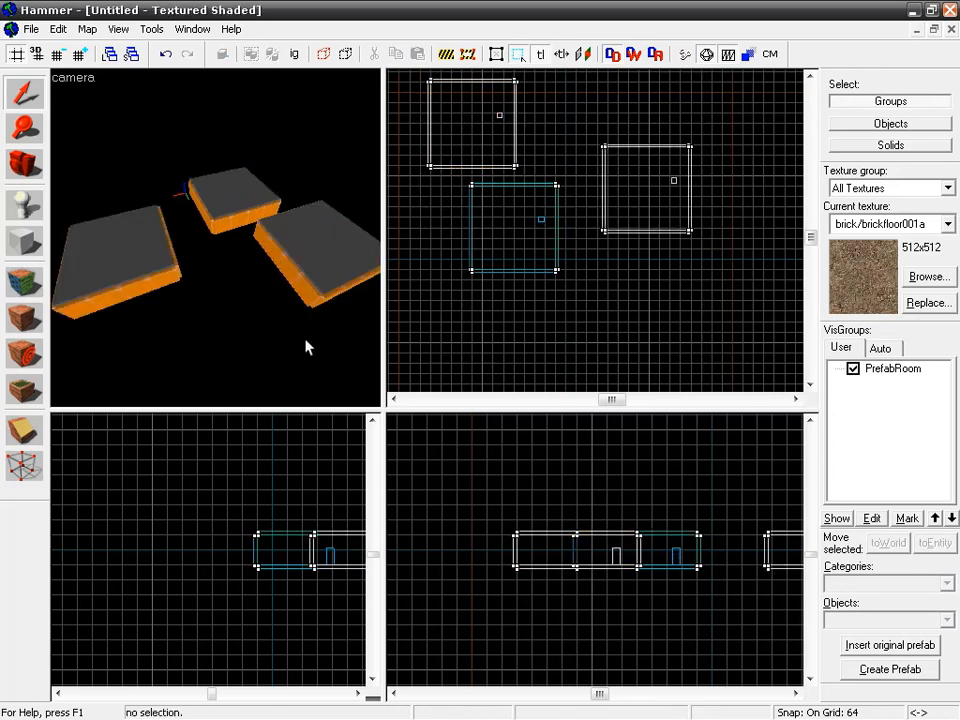
{"action": "left_click", "coordinate": [226, 232]}
{"action": "left_click_drag", "start_coordinate": [452, 300], "coordinate": [576, 185]}
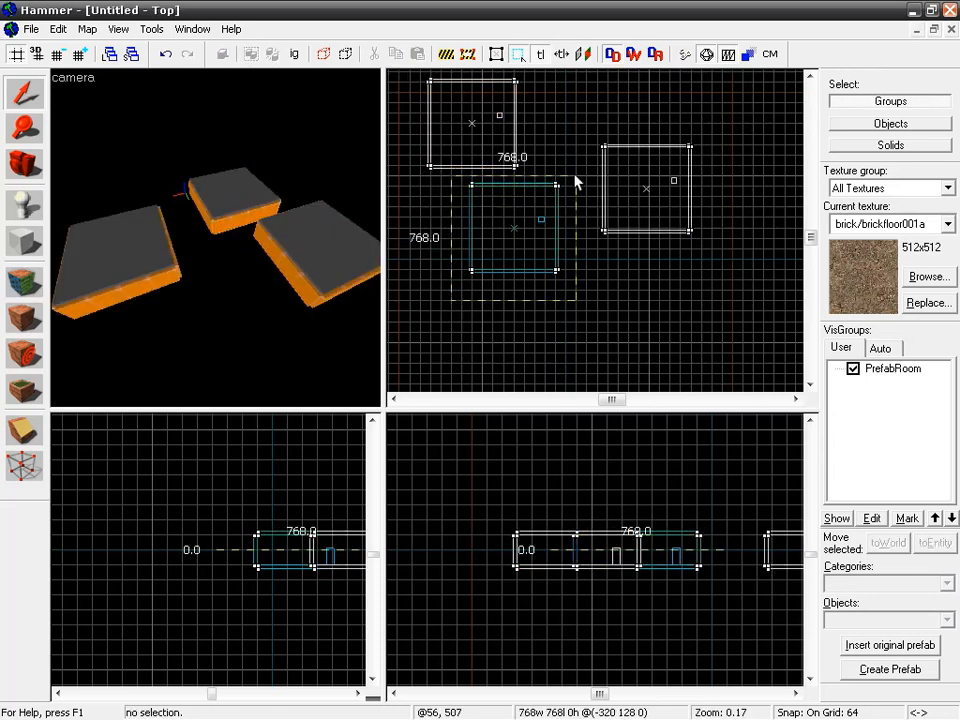
{"action": "key", "text": "Return"}
{"action": "left_click", "coordinate": [226, 203]}
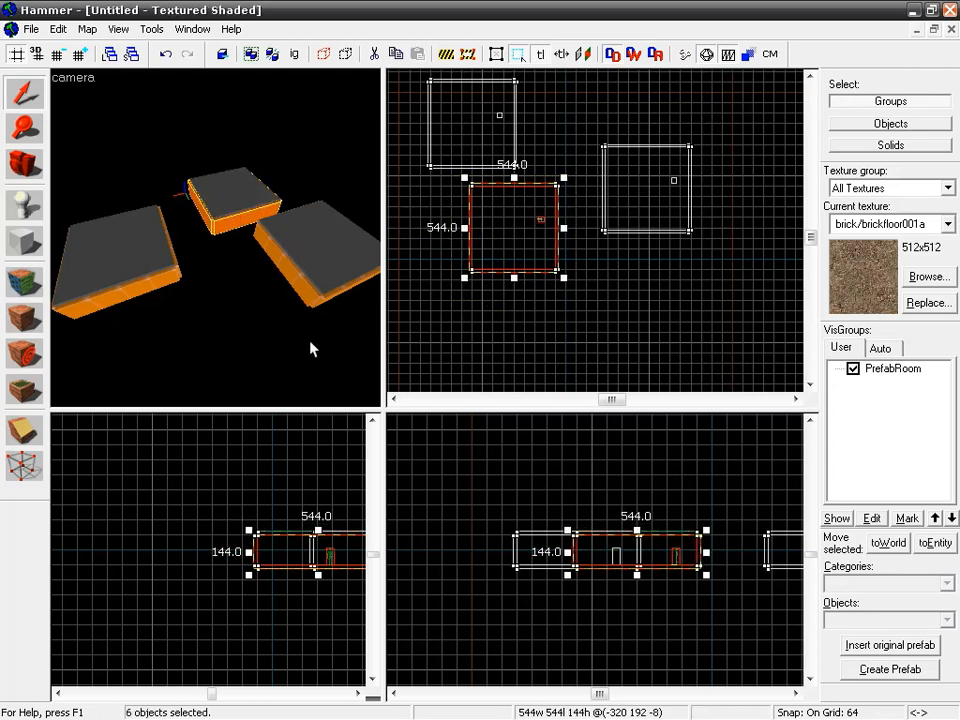
{"action": "left_click", "coordinate": [314, 261], "text": "ctrl"}
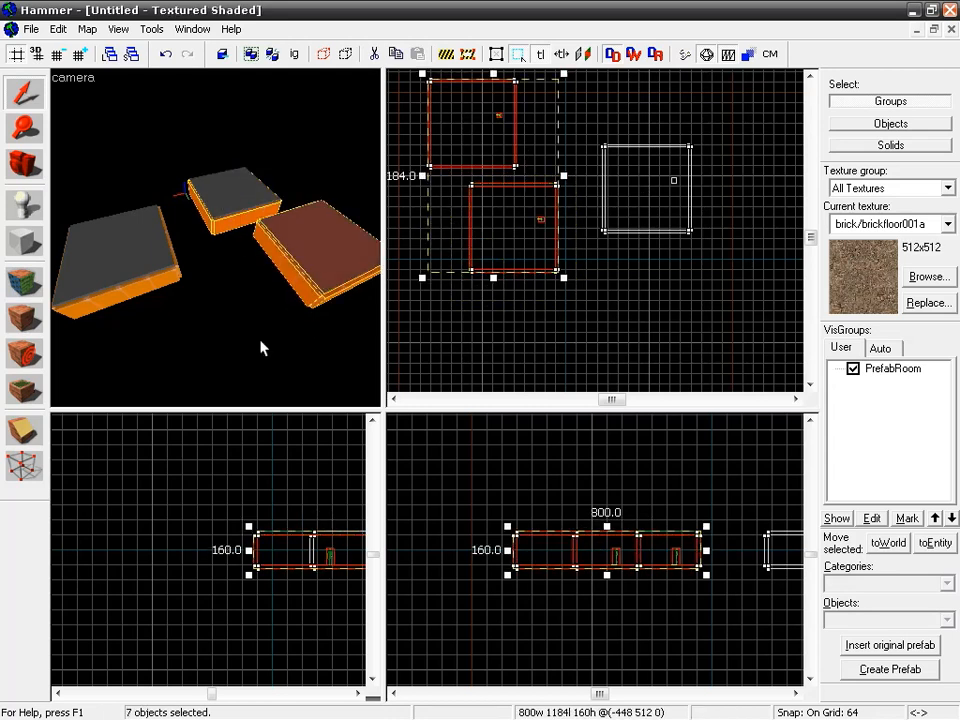
{"action": "left_click", "coordinate": [322, 55]}
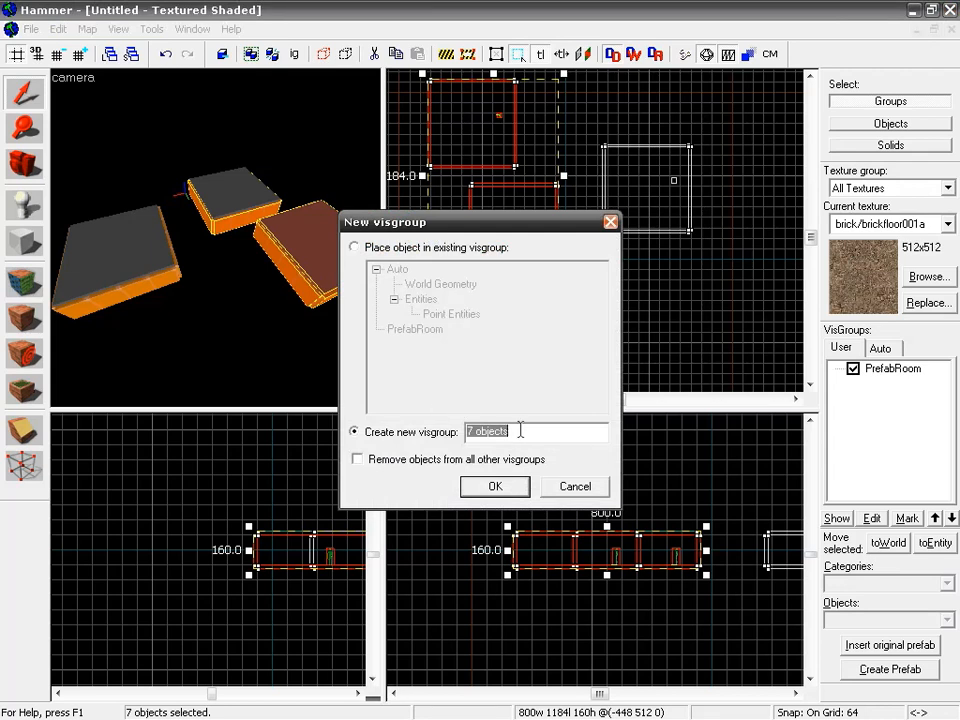
{"action": "type", "text": "PrefabRoom2"}
{"action": "key", "text": "Return"}
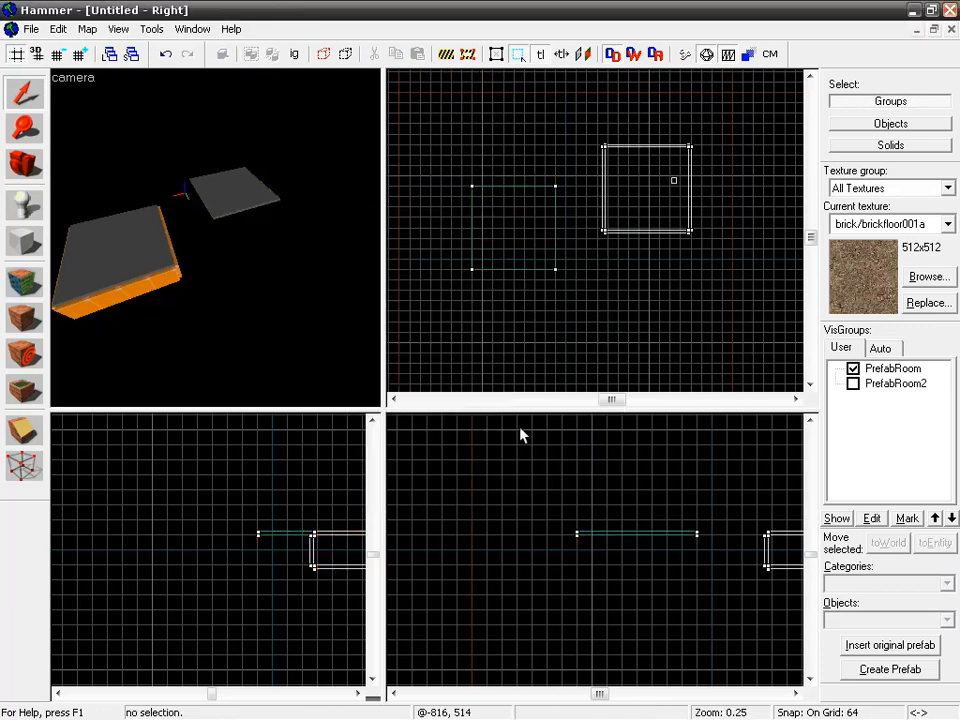
- Make the PrefabRoom2 visgroup visible and toggle PrefabRoom off and on, leaving both visgroups shown
{"action": "left_click", "coordinate": [853, 369]}
{"action": "left_click", "coordinate": [853, 369]}
{"action": "left_click", "coordinate": [852, 382]}
{"action": "left_click", "coordinate": [853, 368]}
{"action": "left_click", "coordinate": [853, 368]}
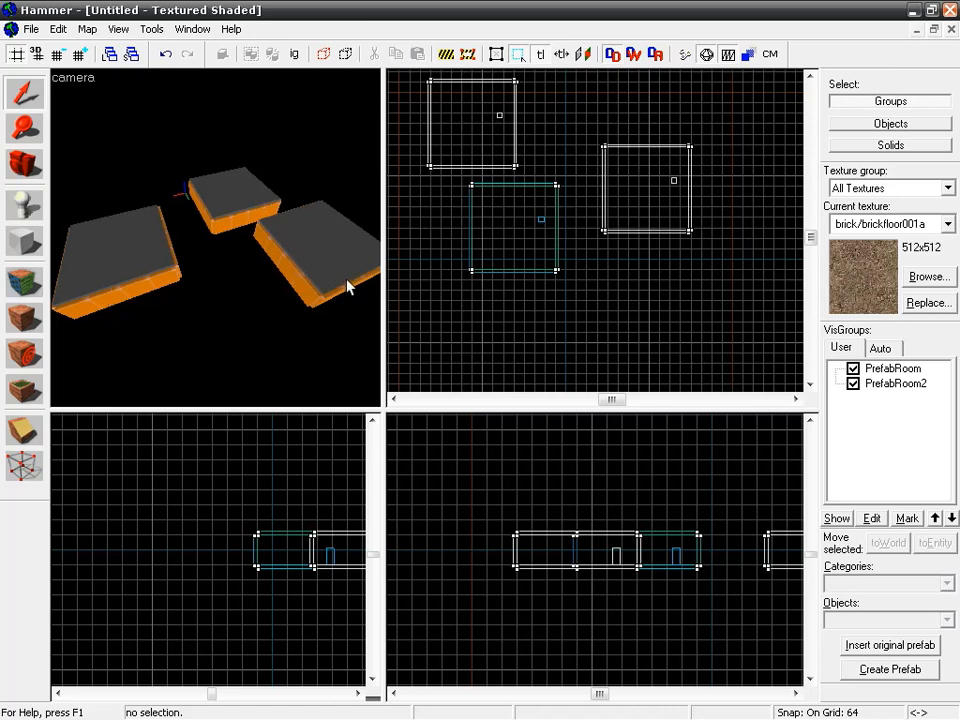
- Ungroup the second and third prefab rooms and clear the selection
{"action": "left_click", "coordinate": [133, 267]}
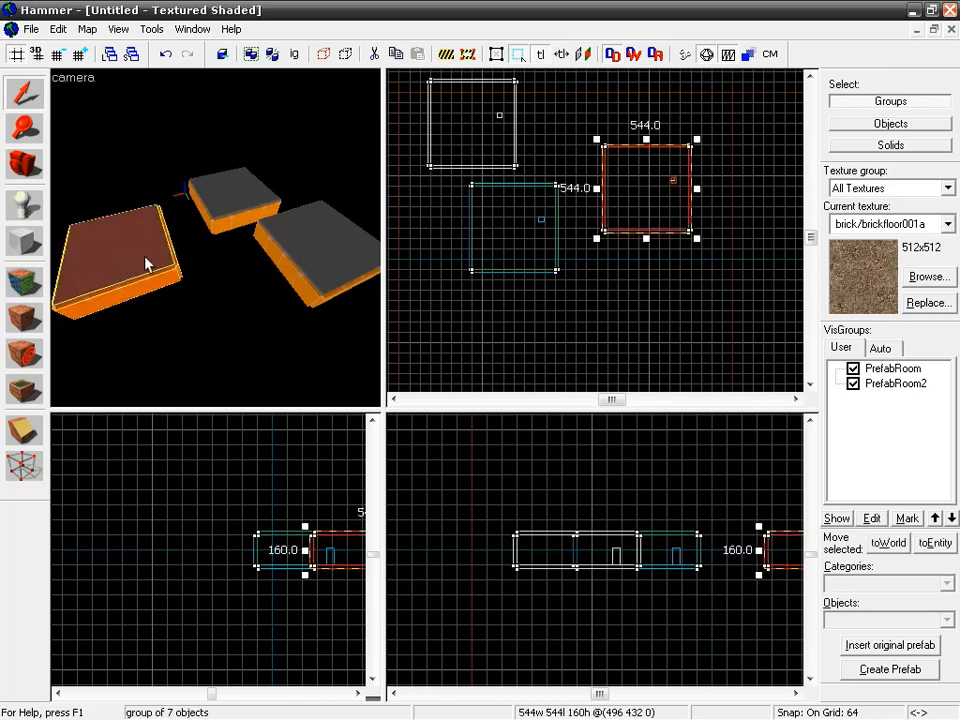
{"action": "left_click", "coordinate": [585, 326]}
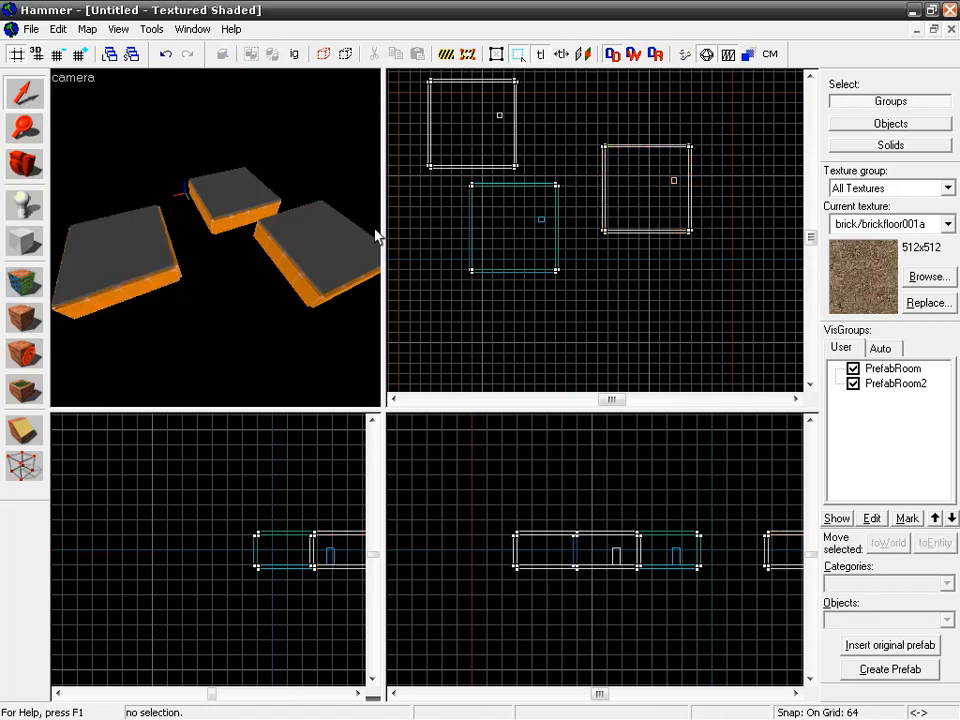
{"action": "left_click", "coordinate": [231, 200]}
{"action": "left_click", "coordinate": [155, 245]}
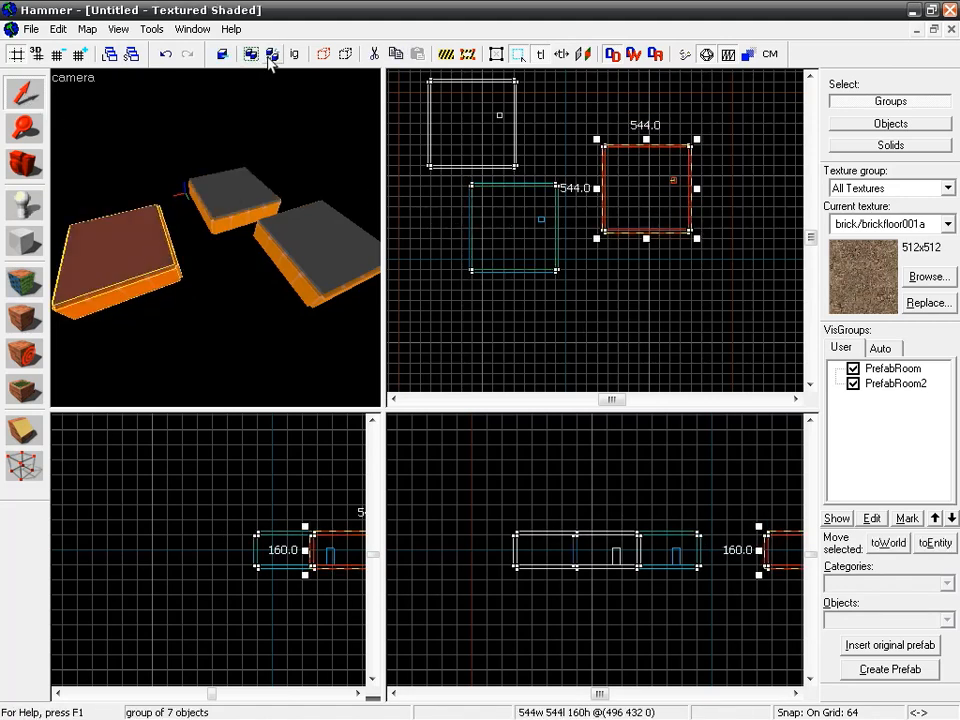
{"action": "left_click", "coordinate": [269, 55]}
{"action": "left_click", "coordinate": [350, 267]}
{"action": "left_click", "coordinate": [271, 58]}
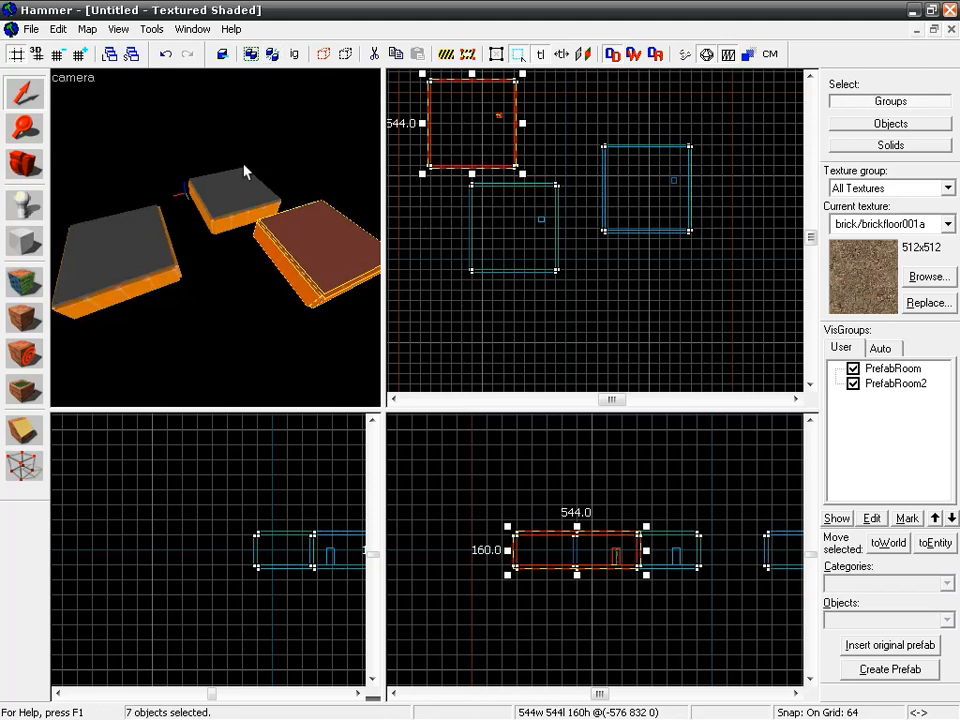
{"action": "left_click", "coordinate": [205, 135]}
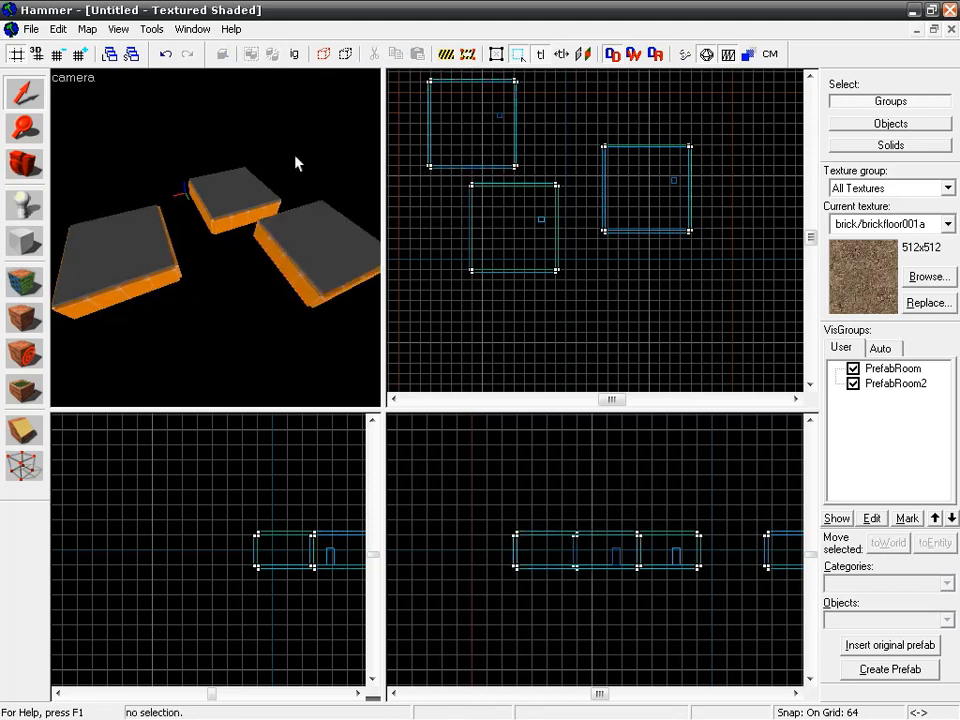
- Put the roofs of all three rooms into a new visgroup named roofs and show it again
{"action": "left_click", "coordinate": [304, 231]}
{"action": "left_click", "coordinate": [135, 265]}
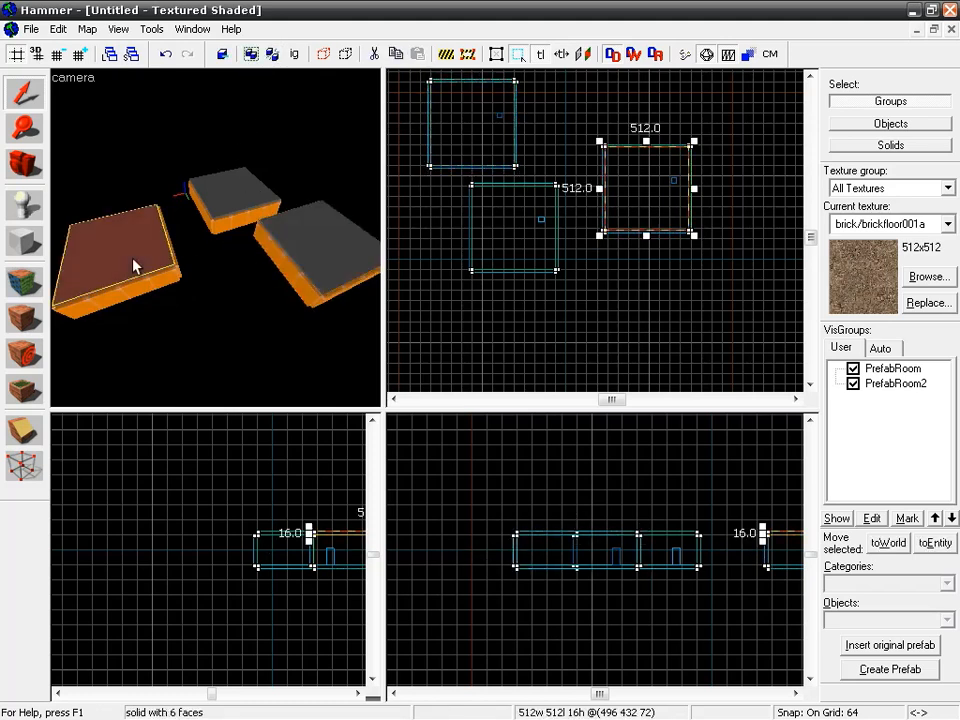
{"action": "left_click", "coordinate": [300, 244], "text": "ctrl"}
{"action": "left_click", "coordinate": [246, 204], "text": "ctrl"}
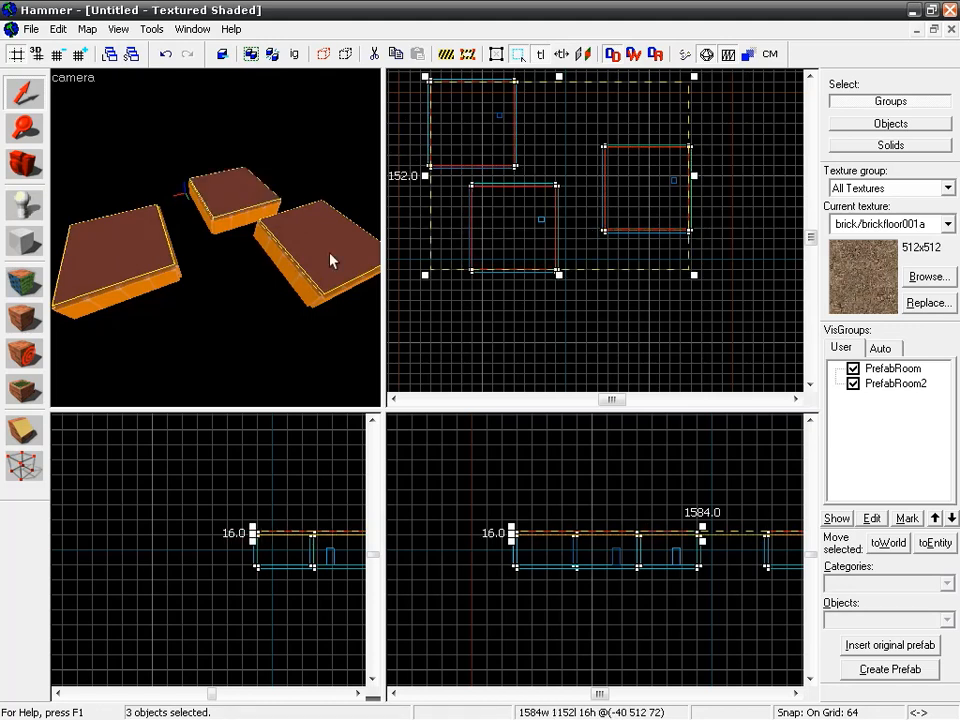
{"action": "left_click", "coordinate": [323, 54]}
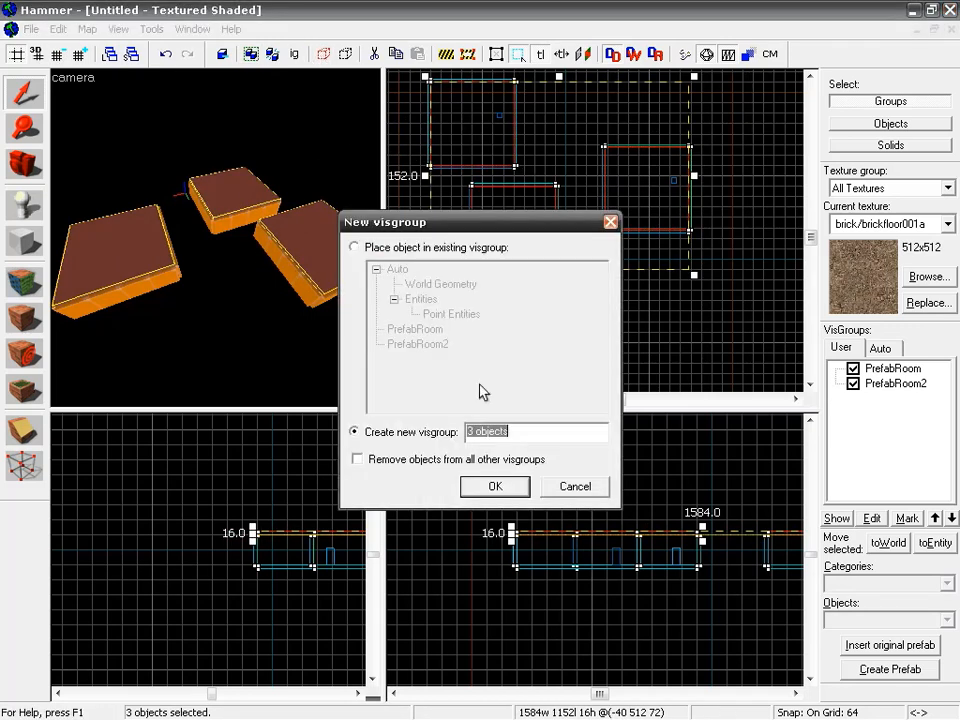
{"action": "type", "text": "ro"}
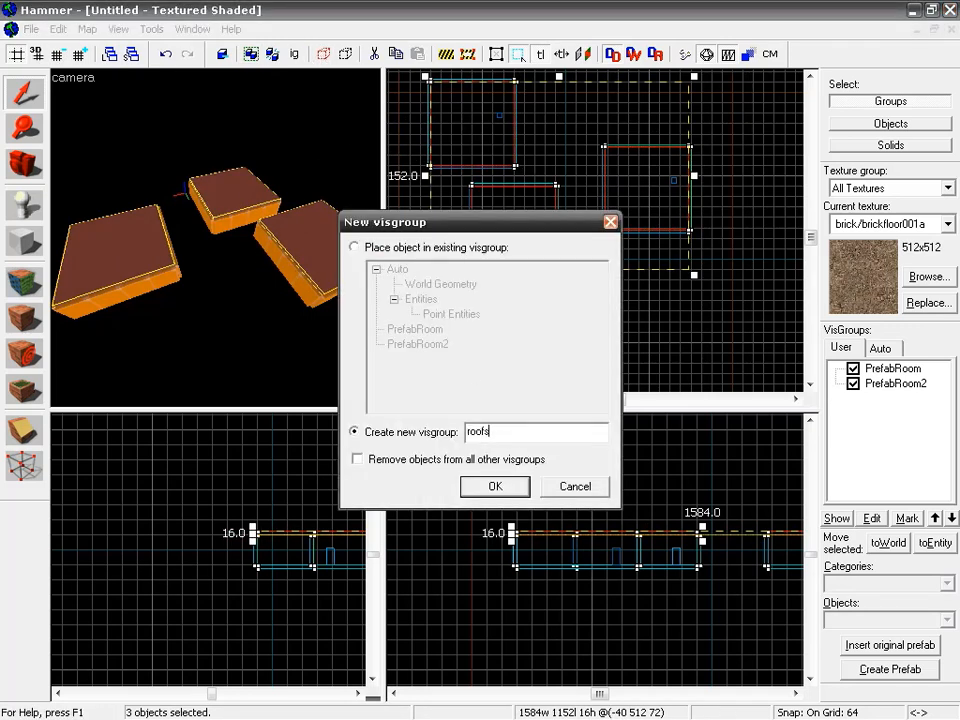
{"action": "type", "text": "ofs"}
{"action": "key", "text": "Return"}
{"action": "left_click", "coordinate": [852, 399]}
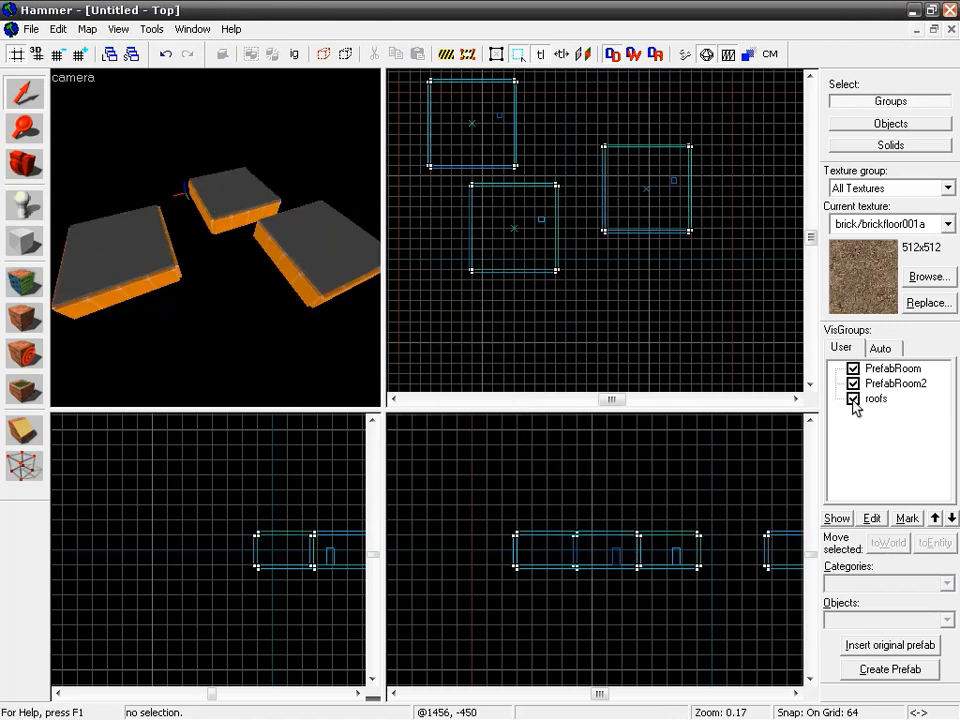
- Toggle the roofs and PrefabRoom visgroups off and on to examine how visgroups that share objects affect each other
{"action": "left_click", "coordinate": [852, 399]}
{"action": "left_click", "coordinate": [852, 399]}
{"action": "left_click", "coordinate": [852, 369]}
{"action": "left_click", "coordinate": [852, 369]}
{"action": "left_click", "coordinate": [852, 369]}
{"action": "left_click", "coordinate": [852, 369]}
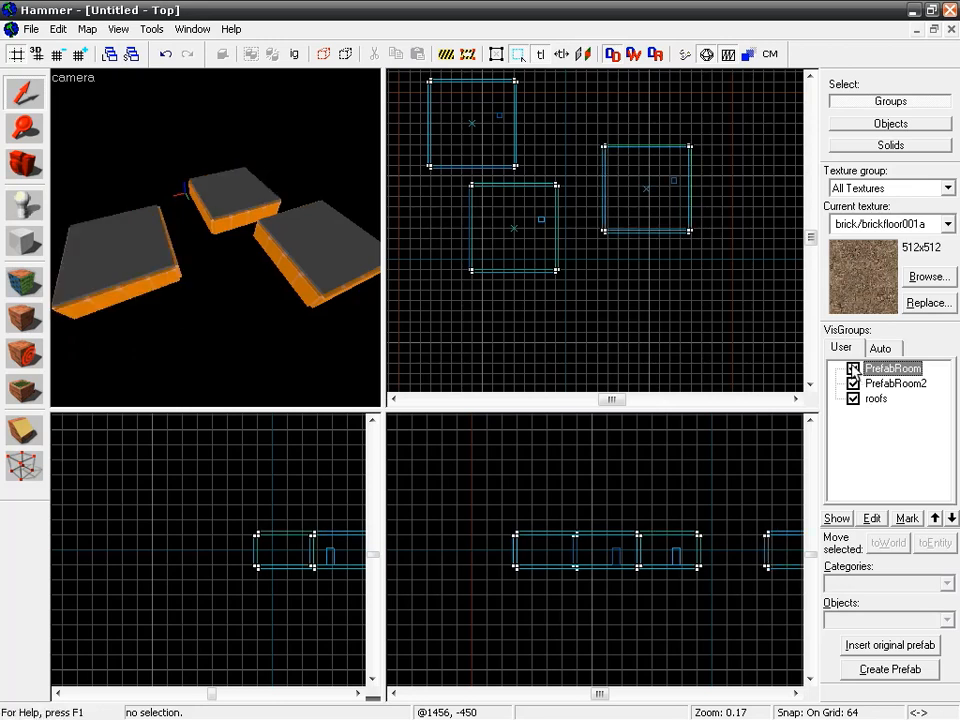
{"action": "left_click", "coordinate": [852, 369]}
{"action": "left_click", "coordinate": [853, 399]}
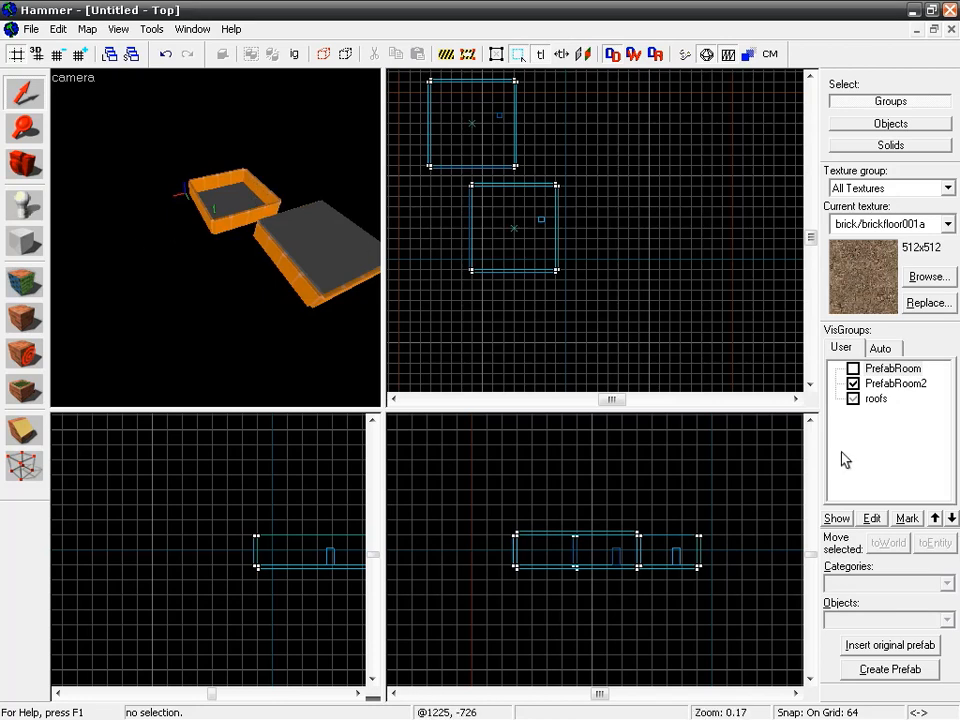
{"action": "left_click", "coordinate": [853, 399]}
{"action": "left_click", "coordinate": [852, 369]}
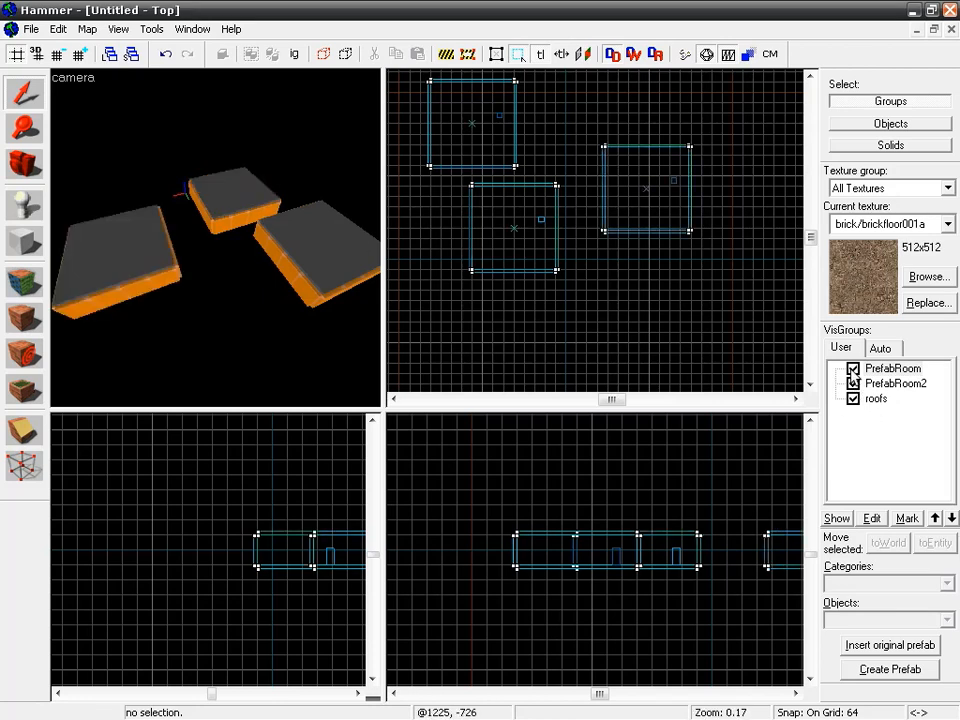
{"action": "left_click", "coordinate": [852, 369]}
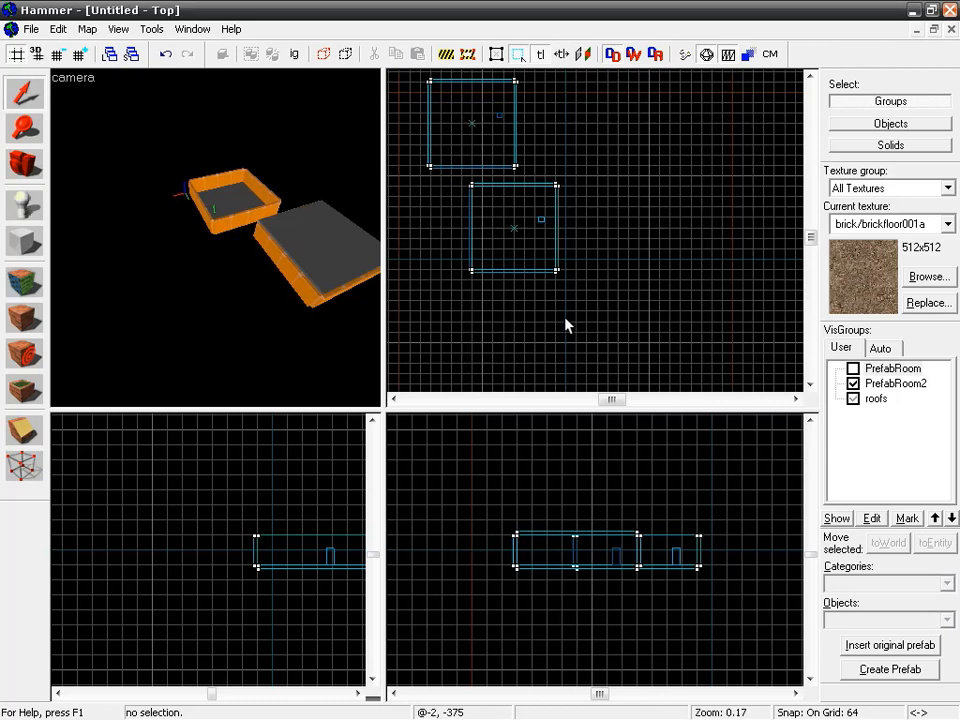
{"action": "left_click", "coordinate": [853, 368]}
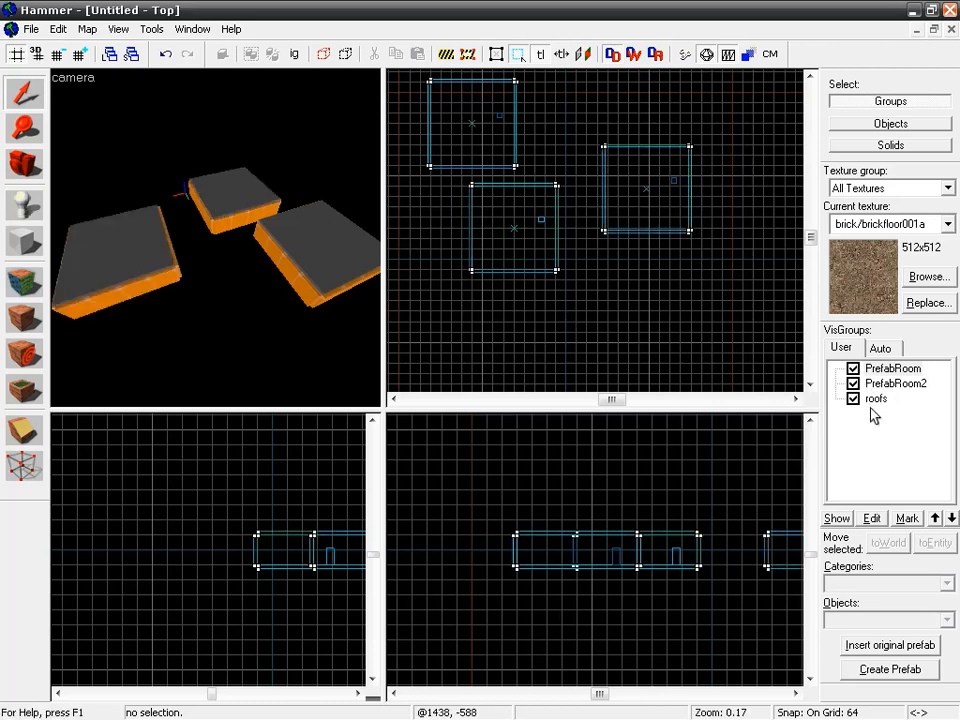
- Remove the first room's roof from the PrefabRoom visgroup through its object properties
{"action": "left_click", "coordinate": [219, 199]}
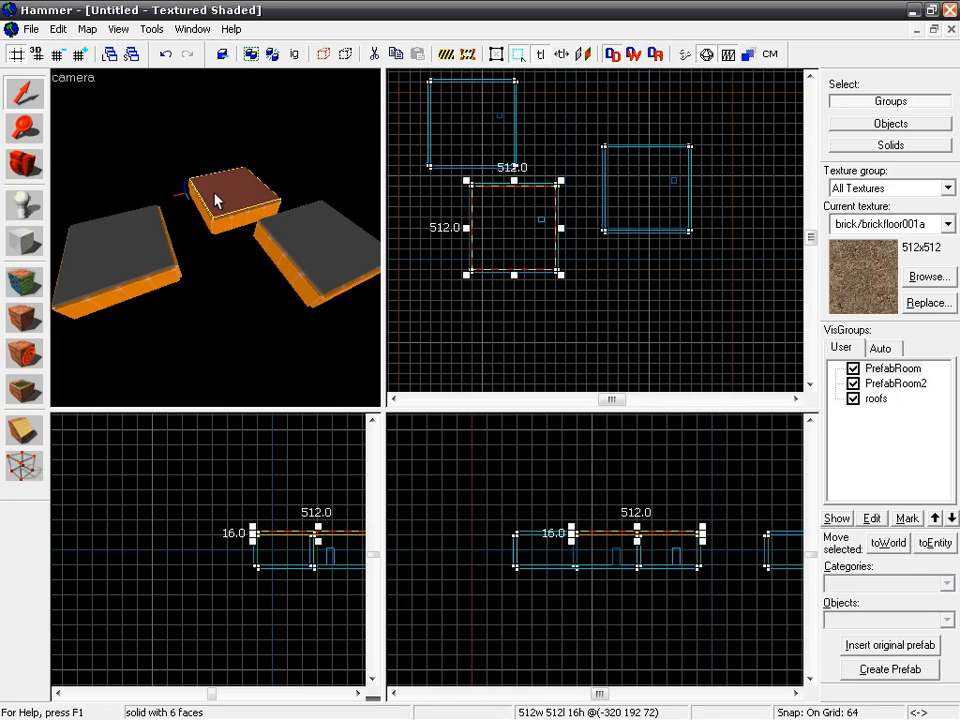
{"action": "key", "text": "alt+Return"}
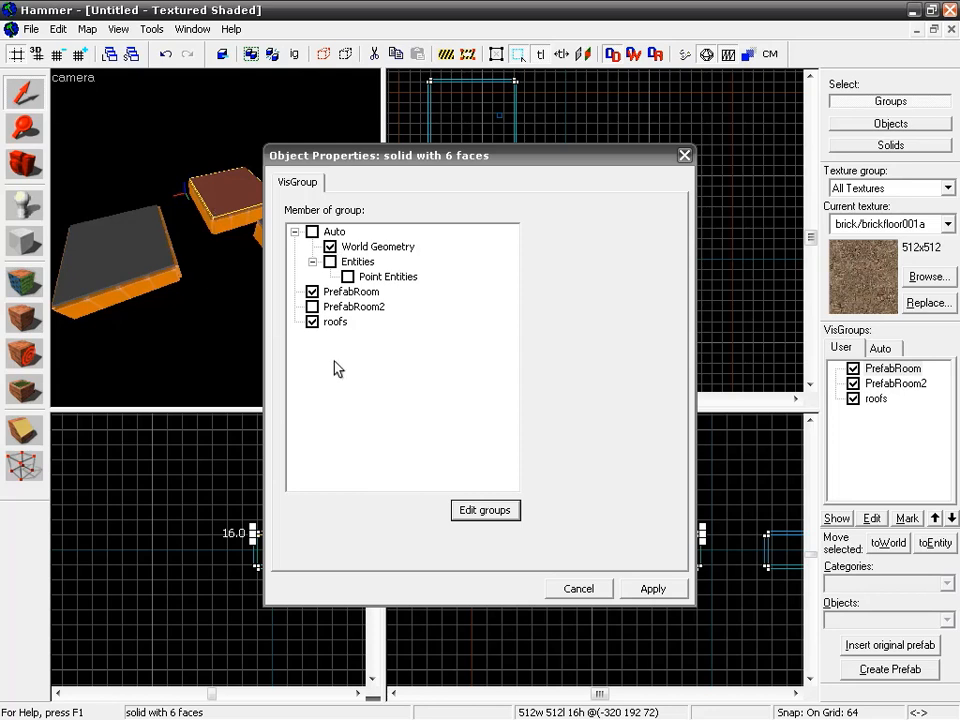
{"action": "left_click", "coordinate": [312, 292]}
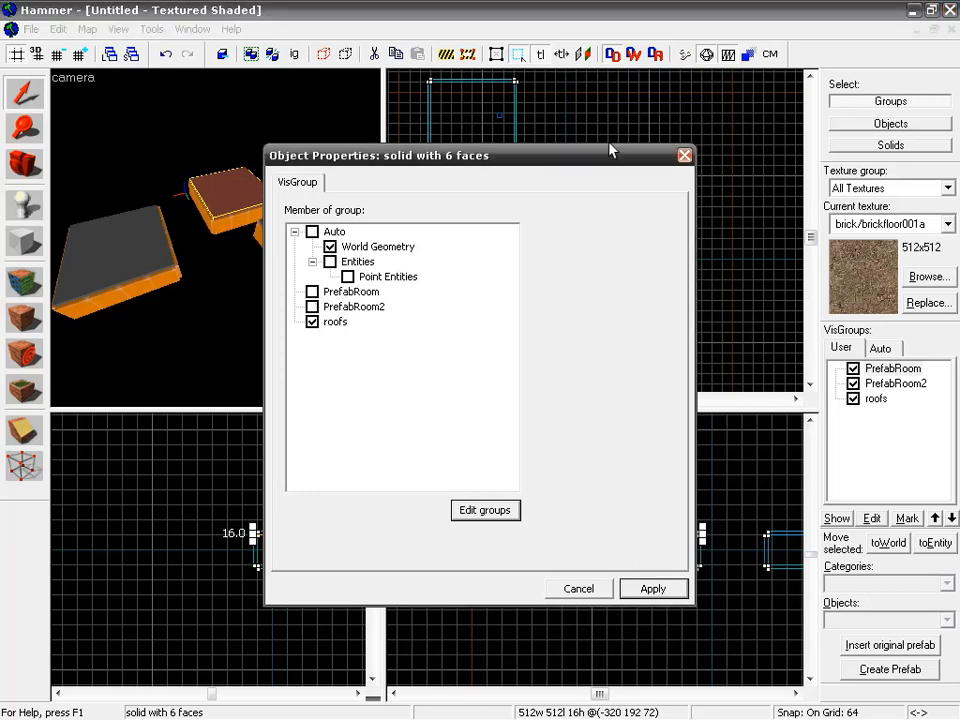
{"action": "left_click", "coordinate": [684, 155]}
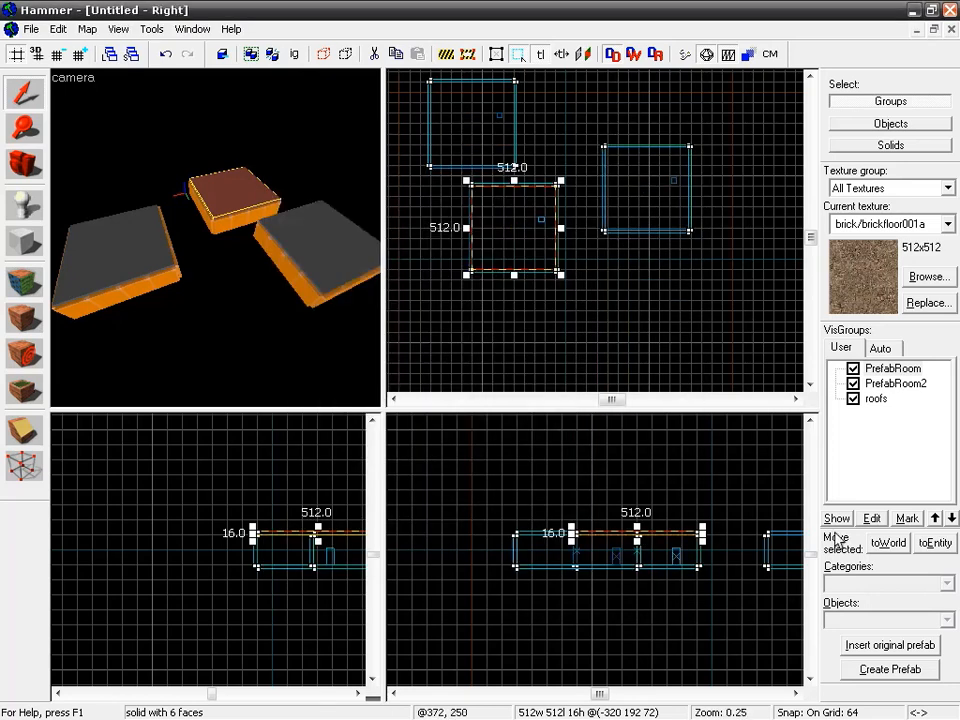
- Toggle the PrefabRoom and roofs visgroups off and on to examine which objects each one hides
{"action": "left_click", "coordinate": [853, 369]}
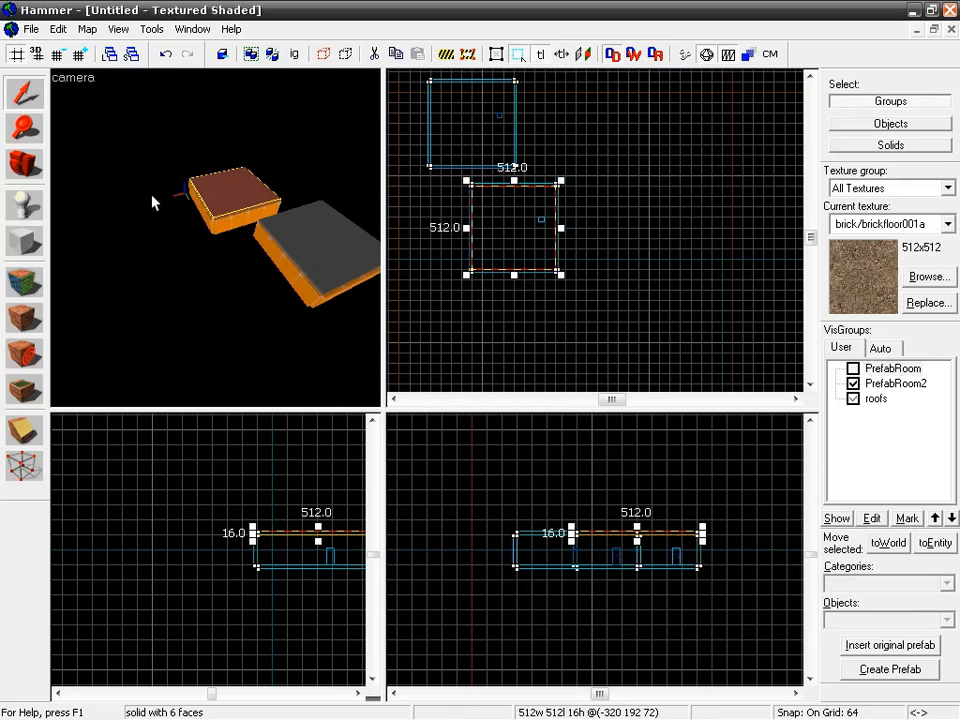
{"action": "left_click", "coordinate": [853, 369]}
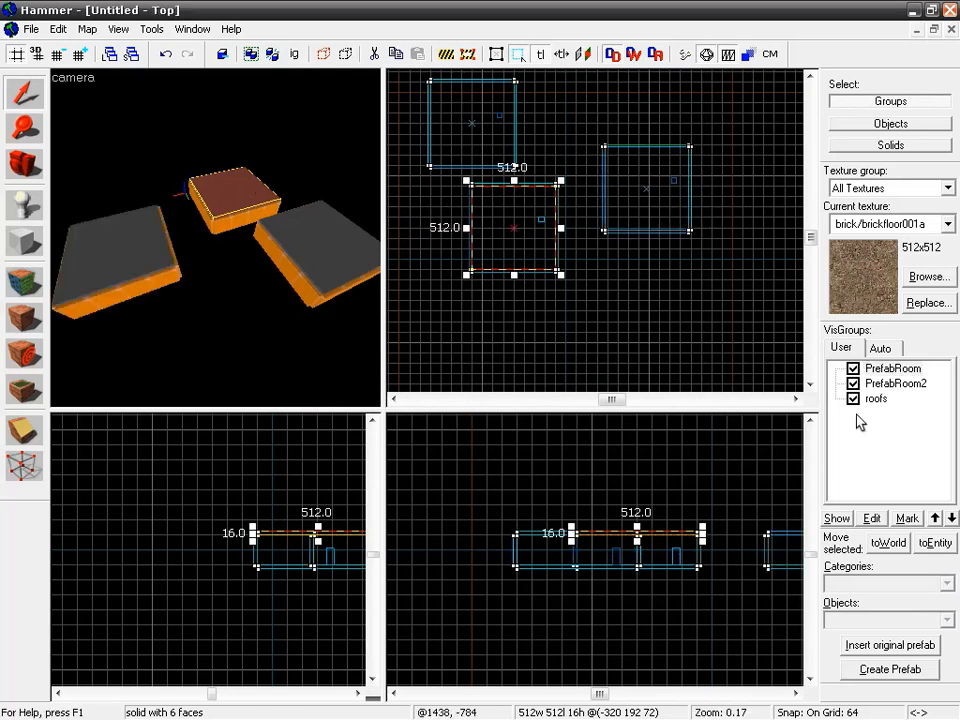
{"action": "left_click", "coordinate": [853, 399]}
{"action": "left_click", "coordinate": [853, 399]}
{"action": "left_click", "coordinate": [853, 399]}
{"action": "left_click", "coordinate": [853, 399]}
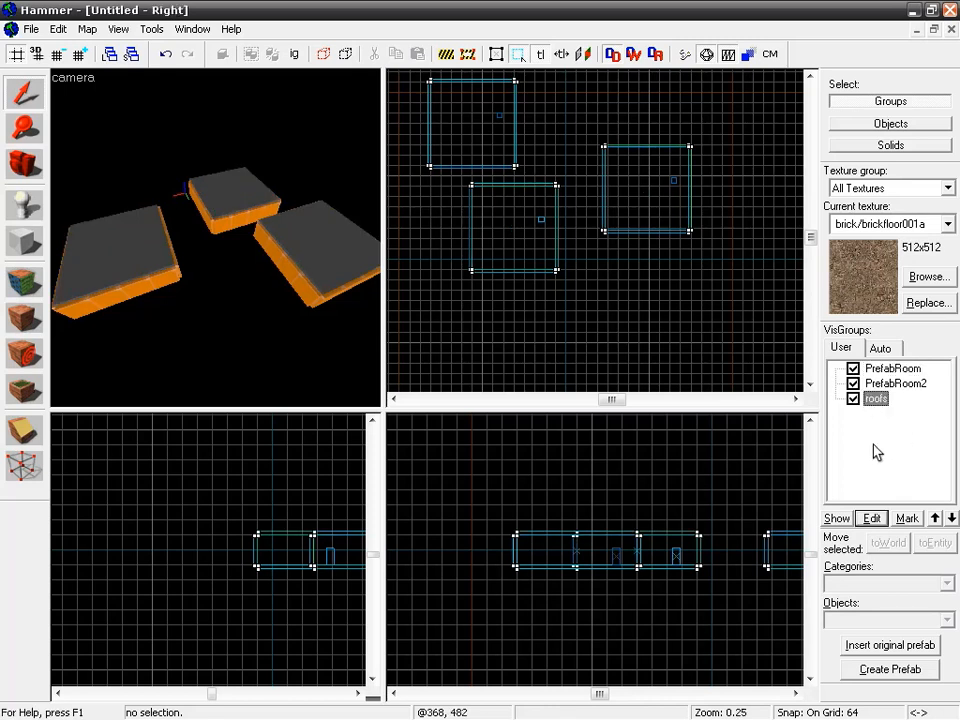
- Hide PrefabRoom2 and PrefabRoom, compare the scene with the override that shows all visgroups, and turn both visgroups back on
{"action": "left_click", "coordinate": [853, 385]}
{"action": "left_click", "coordinate": [853, 369]}
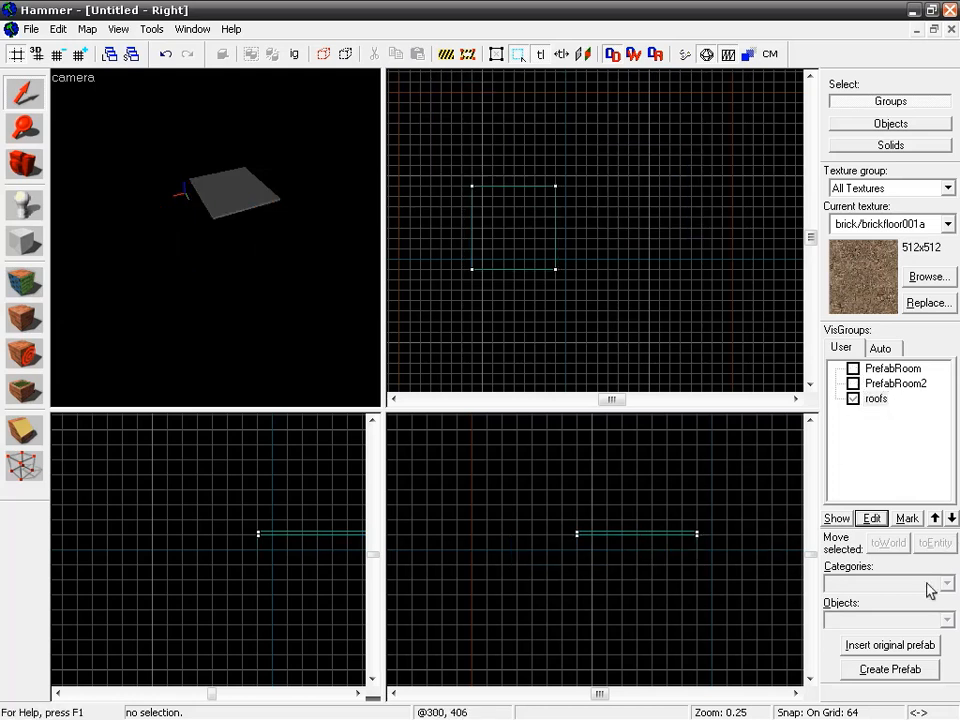
{"action": "left_click", "coordinate": [837, 519]}
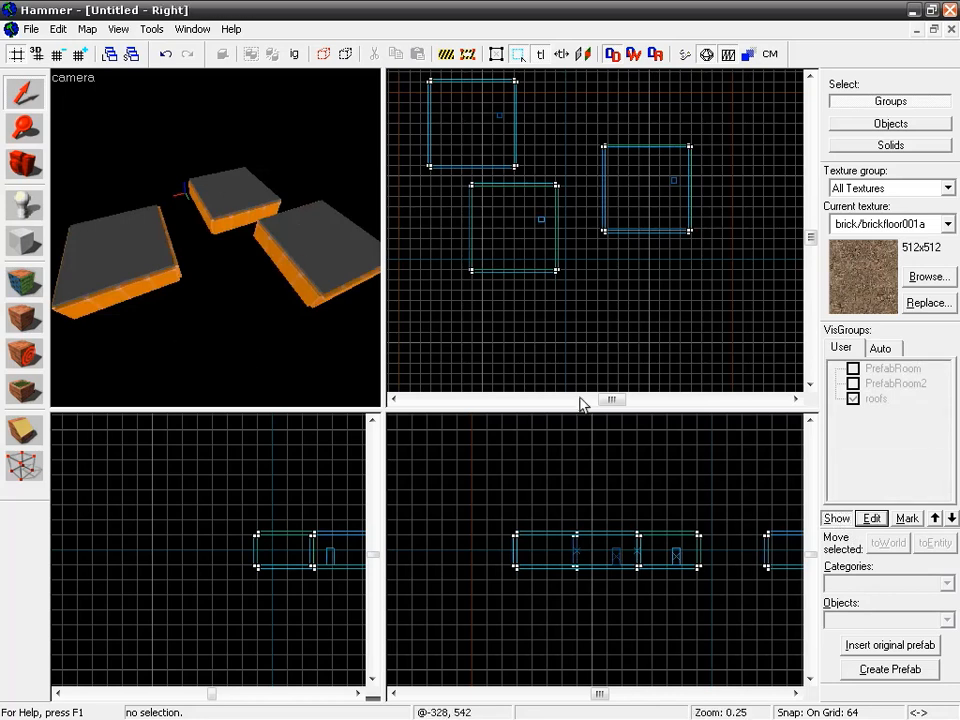
{"action": "left_click", "coordinate": [838, 518]}
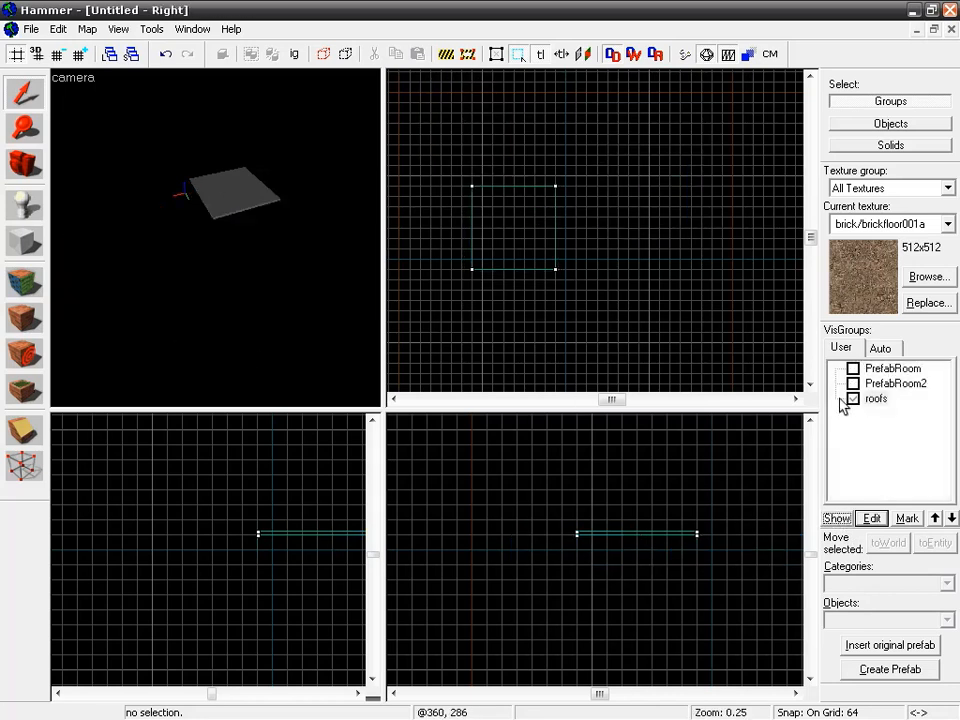
{"action": "left_click", "coordinate": [838, 516]}
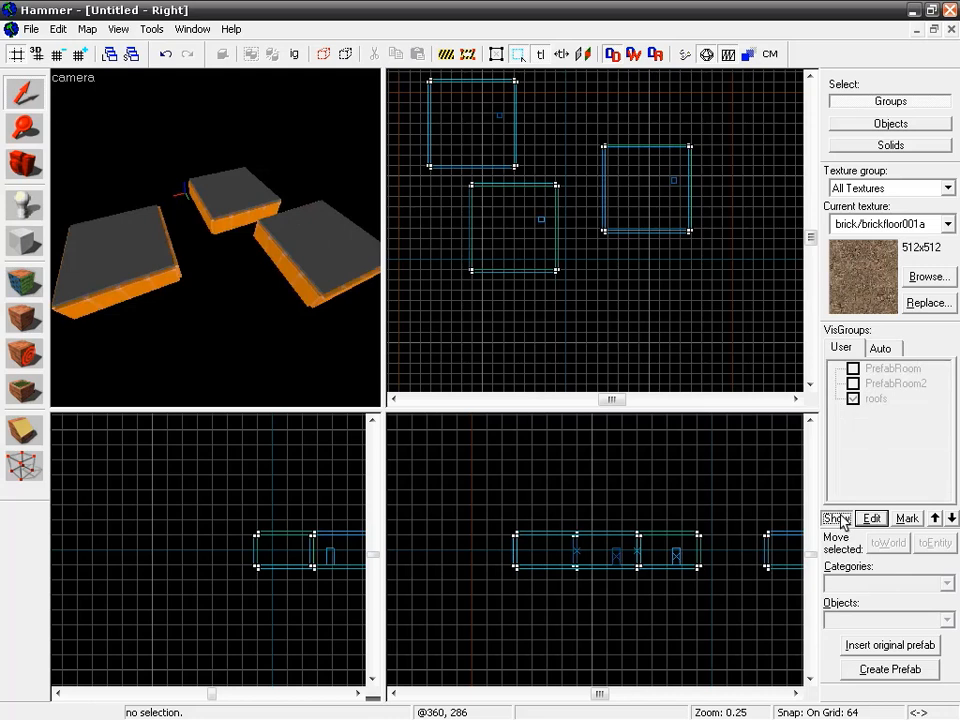
{"action": "left_click", "coordinate": [838, 517]}
{"action": "left_click", "coordinate": [852, 368]}
{"action": "left_click", "coordinate": [852, 383]}
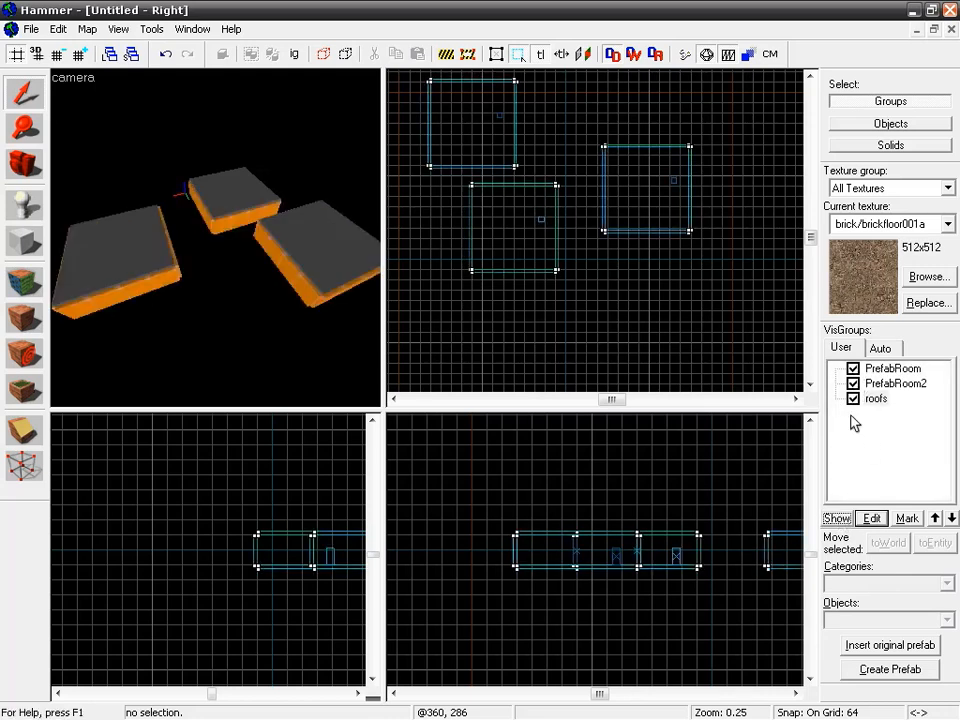
- Toggle the PrefabRoom2 visgroup off and on to check which room parts it still contains
{"action": "left_click", "coordinate": [856, 385]}
{"action": "left_click", "coordinate": [852, 384]}
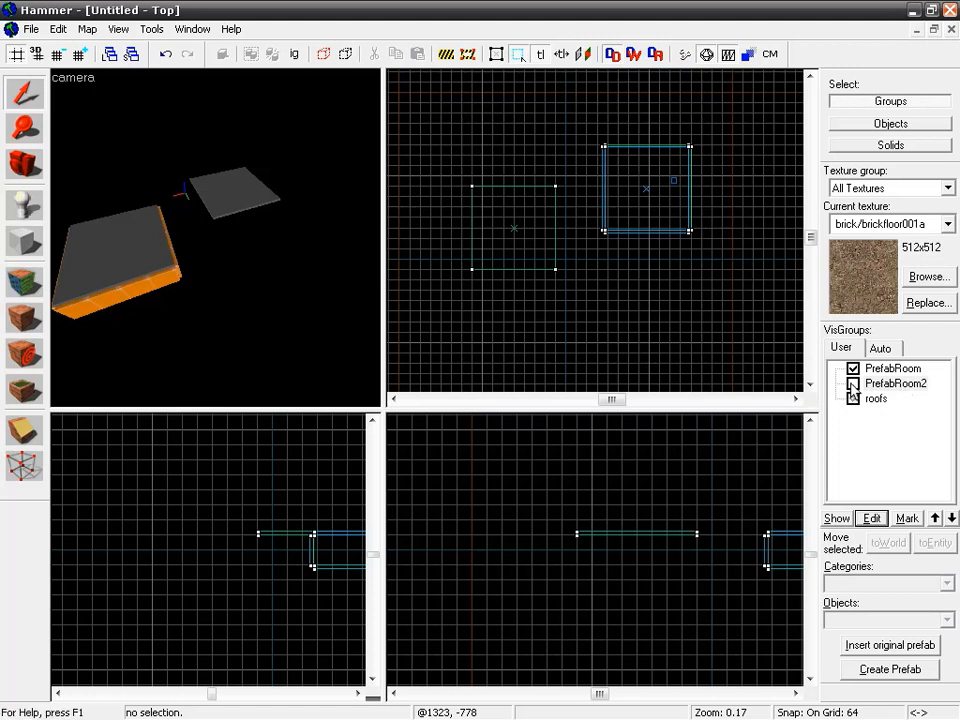
{"action": "left_click", "coordinate": [852, 383]}
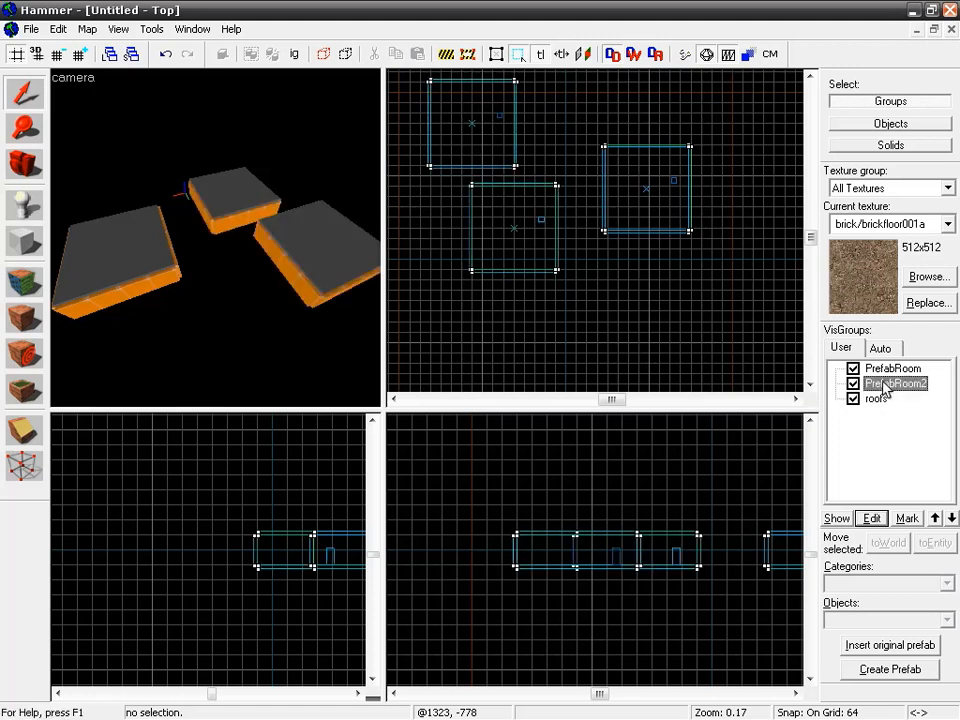
- Mark the PrefabRoom2 objects and remove the roof among them from the PrefabRoom2 visgroup through its object properties
{"action": "left_click", "coordinate": [907, 518]}
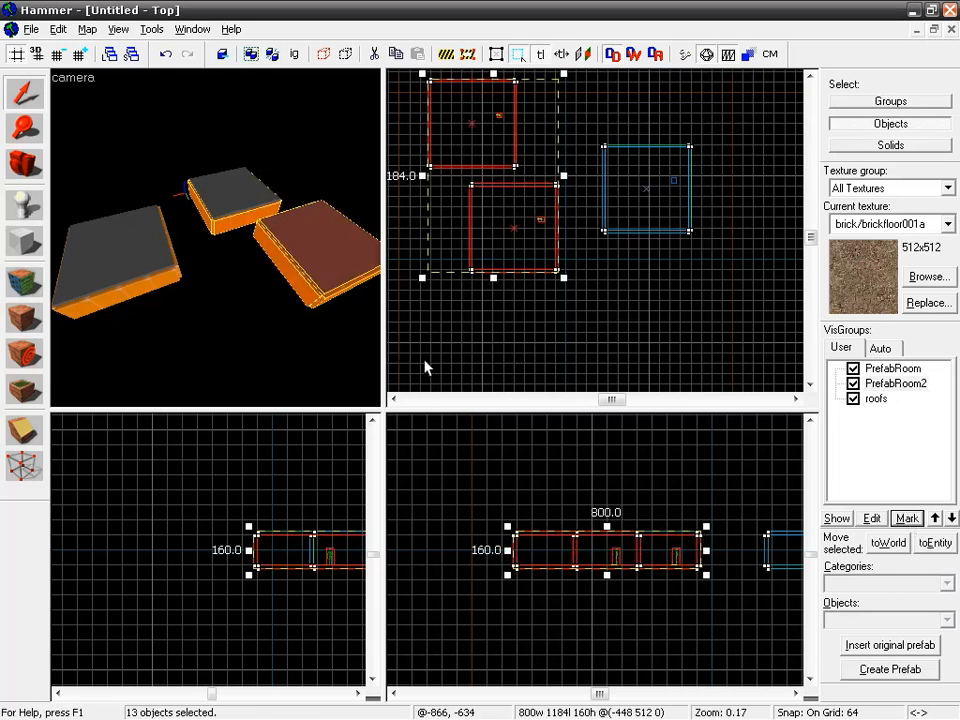
{"action": "key", "text": "alt+Return"}
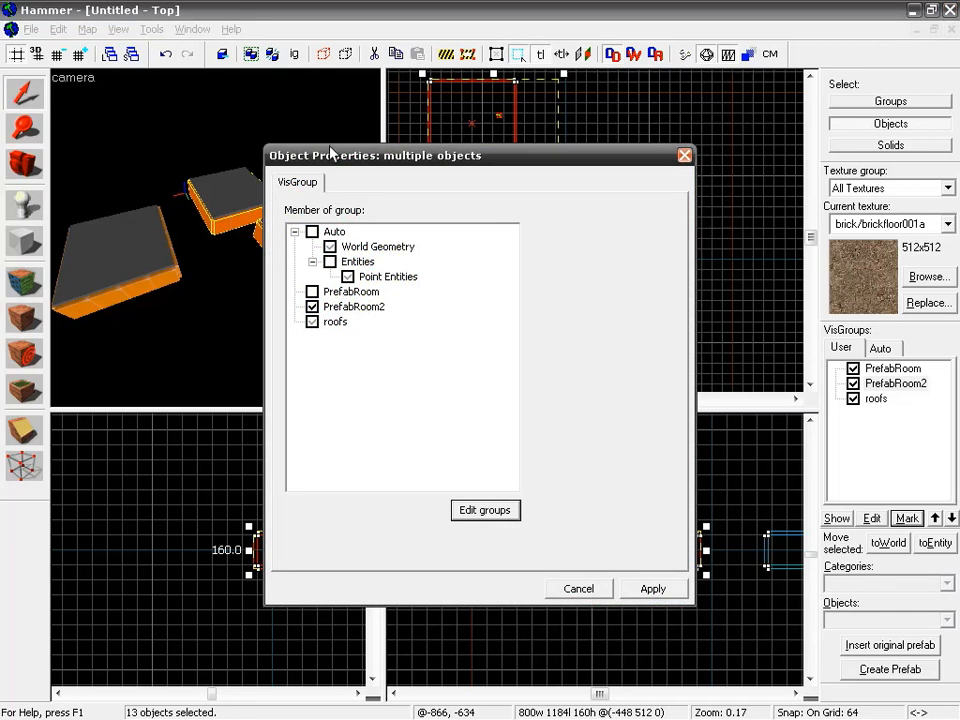
{"action": "left_click_drag", "start_coordinate": [330, 152], "coordinate": [506, 160]}
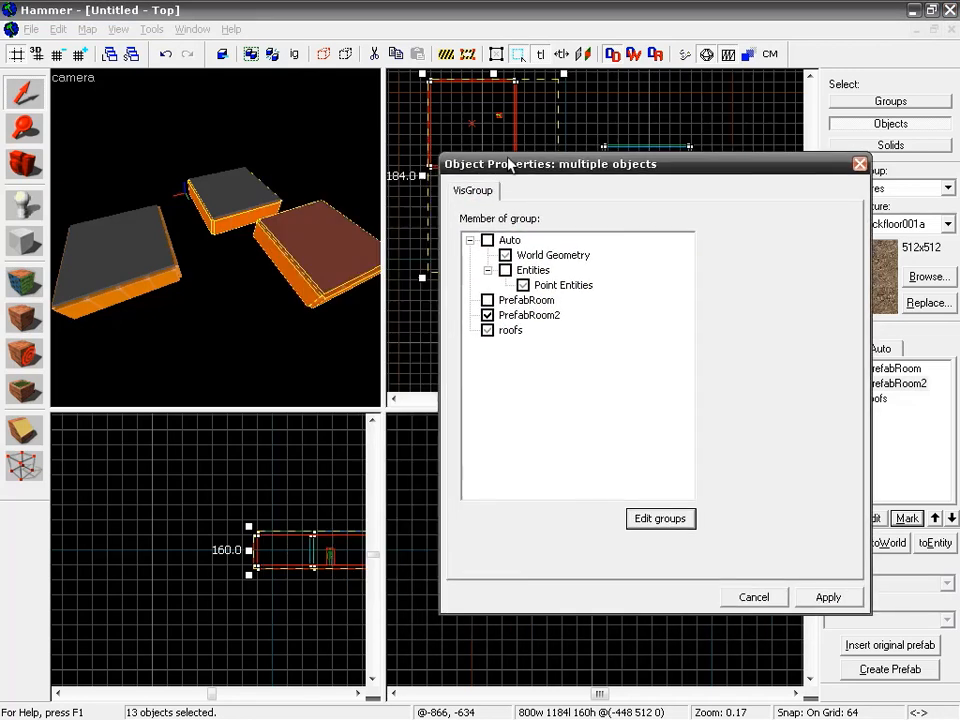
{"action": "left_click", "coordinate": [322, 249]}
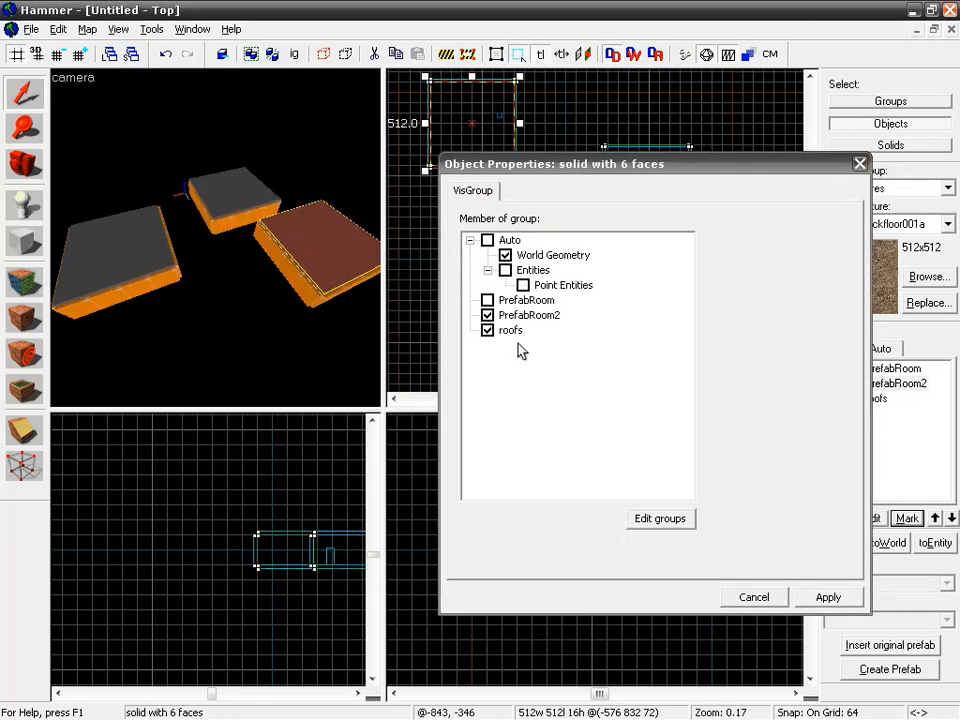
{"action": "left_click", "coordinate": [213, 206]}
{"action": "left_click", "coordinate": [140, 243]}
{"action": "left_click", "coordinate": [320, 271]}
{"action": "left_click", "coordinate": [244, 198]}
{"action": "left_click", "coordinate": [304, 245]}
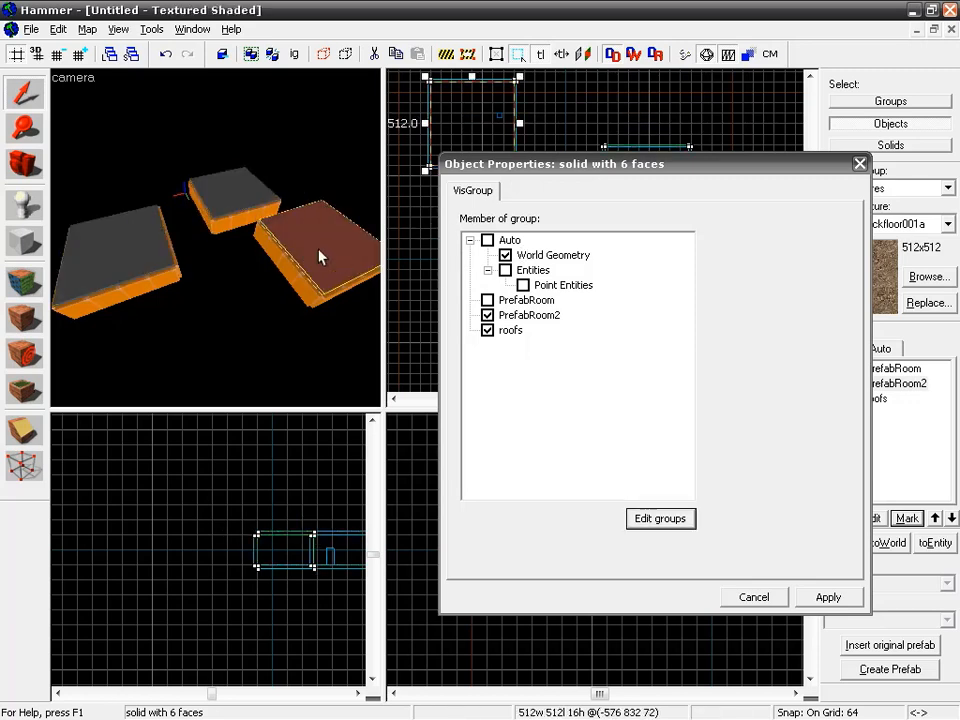
{"action": "left_click", "coordinate": [488, 316]}
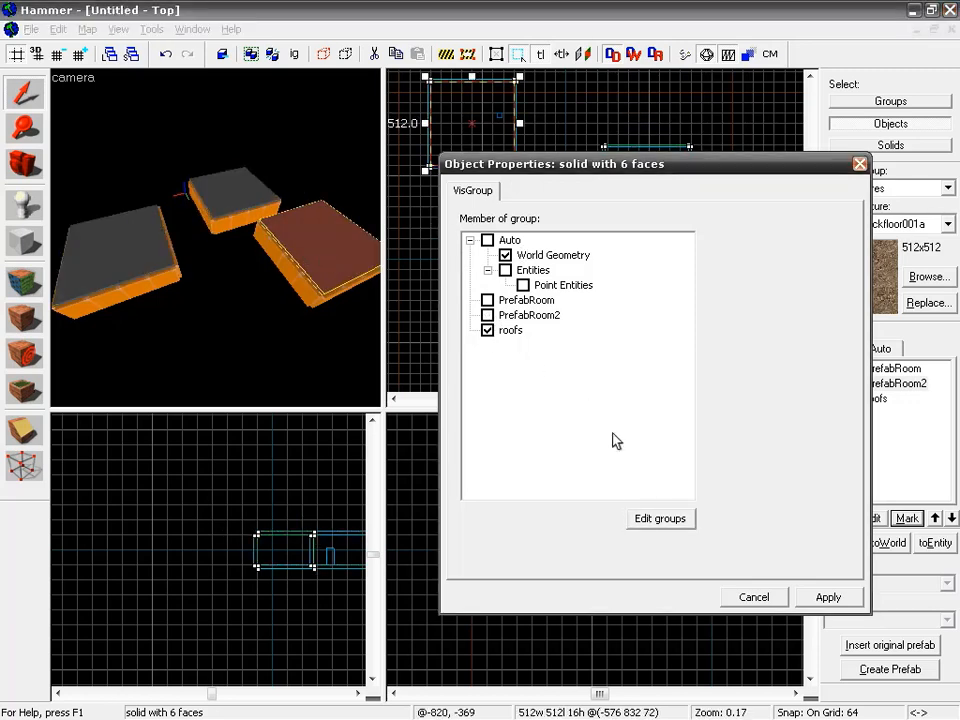
{"action": "left_click", "coordinate": [826, 597]}
{"action": "left_click", "coordinate": [859, 164]}
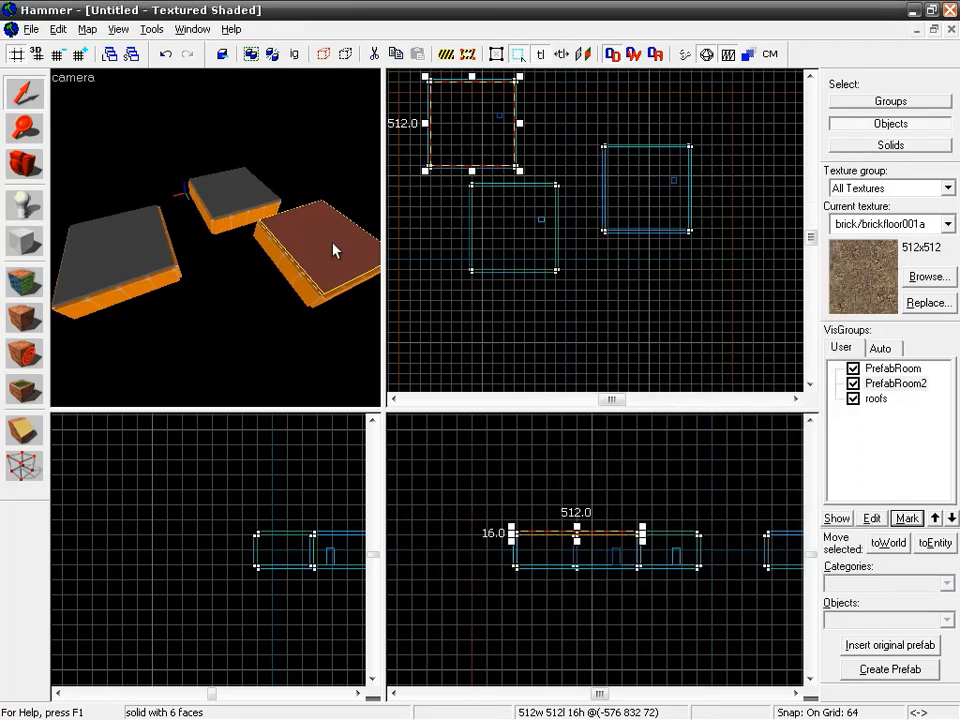
- Toggle the roofs, PrefabRoom2 and PrefabRoom visgroups repeatedly to examine which roofs still belong to a room visgroup
{"action": "left_click", "coordinate": [853, 398]}
{"action": "left_click", "coordinate": [853, 398]}
{"action": "left_click", "coordinate": [853, 384]}
{"action": "left_click", "coordinate": [853, 384]}
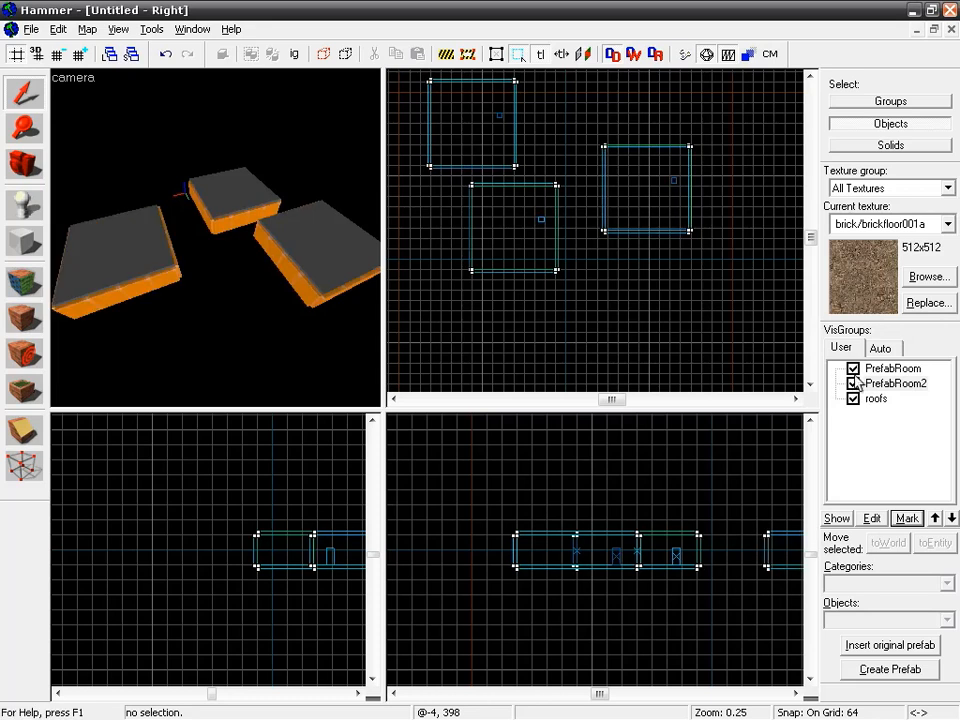
{"action": "left_click", "coordinate": [853, 384]}
{"action": "left_click", "coordinate": [853, 384]}
{"action": "left_click", "coordinate": [853, 369]}
{"action": "left_click", "coordinate": [853, 369]}
{"action": "left_click", "coordinate": [862, 370]}
{"action": "left_click", "coordinate": [853, 369]}
{"action": "left_click", "coordinate": [853, 369]}
{"action": "left_click", "coordinate": [853, 399]}
{"action": "left_click", "coordinate": [853, 399]}
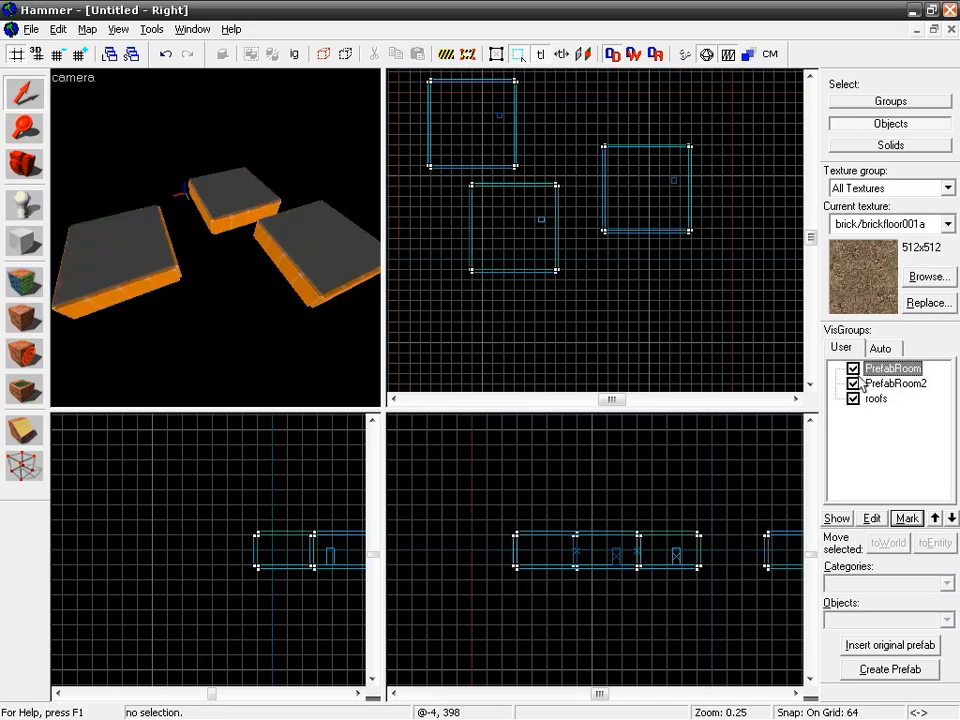
{"action": "left_click", "coordinate": [853, 369]}
{"action": "left_click", "coordinate": [853, 369]}
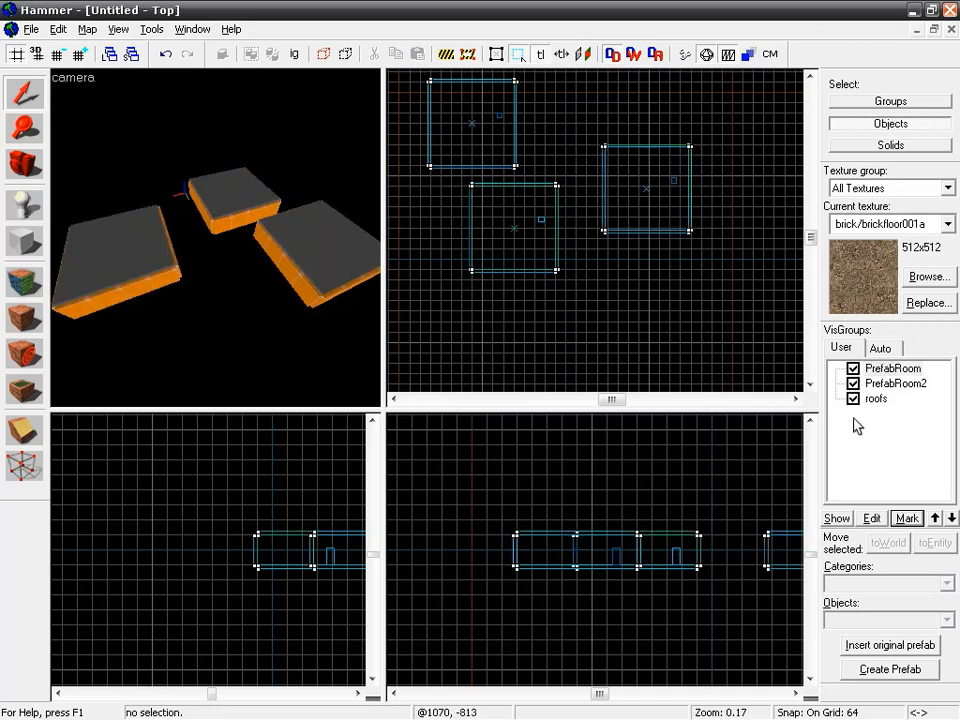
- Mark the PrefabRoom objects and remove the roof among them from the PrefabRoom visgroup through its object properties
{"action": "left_click", "coordinate": [885, 370]}
{"action": "double_click", "coordinate": [885, 372]}
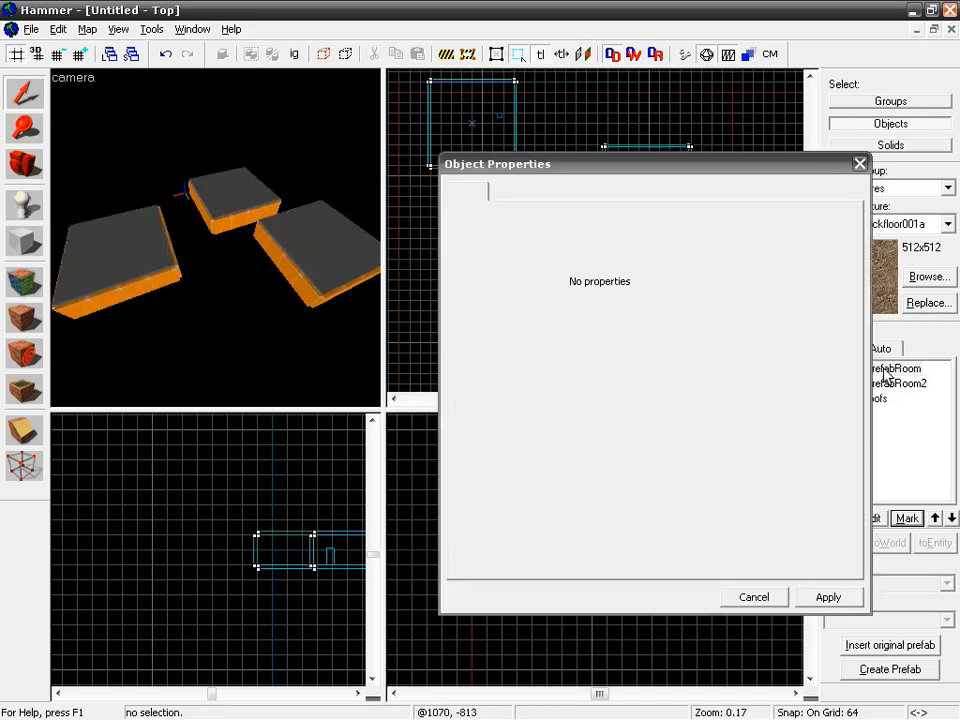
{"action": "left_click", "coordinate": [782, 600]}
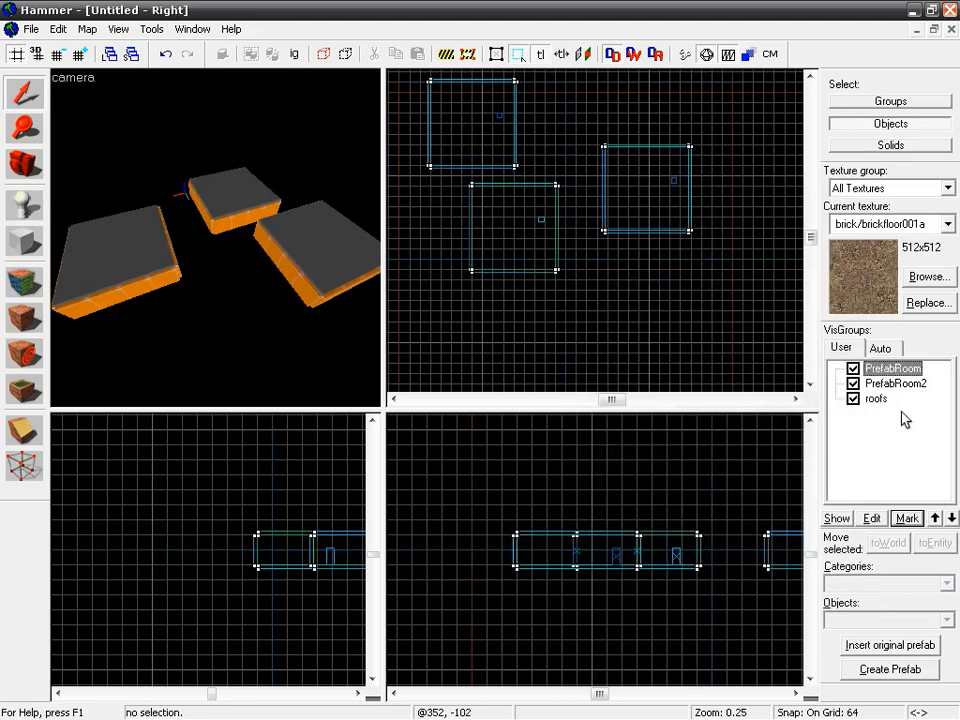
{"action": "left_click", "coordinate": [907, 518]}
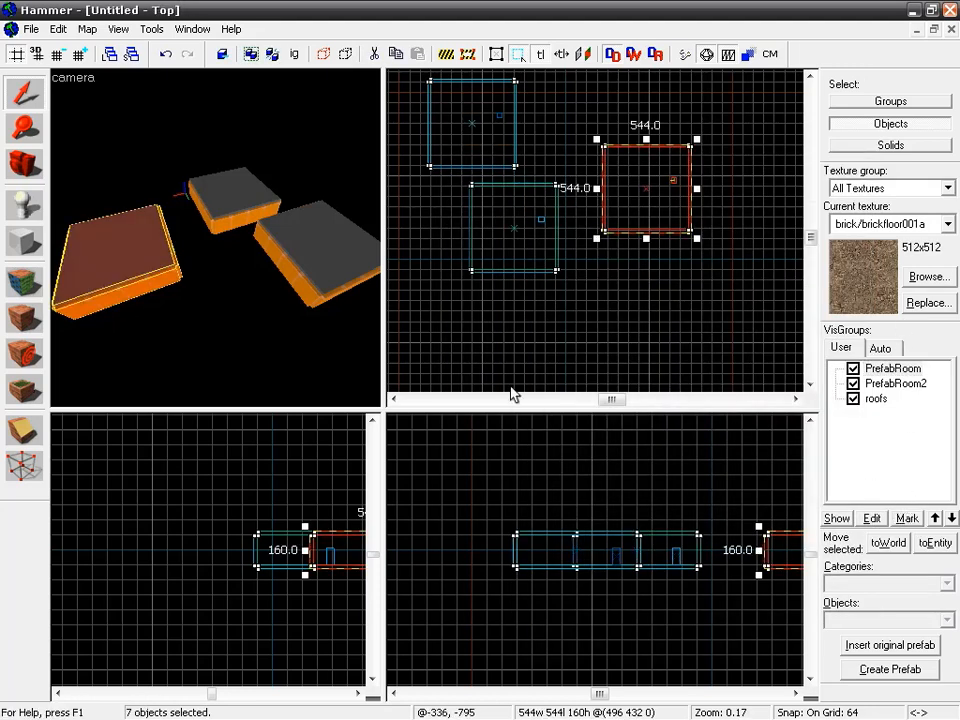
{"action": "key", "text": "alt+Return"}
{"action": "left_click", "coordinate": [135, 243]}
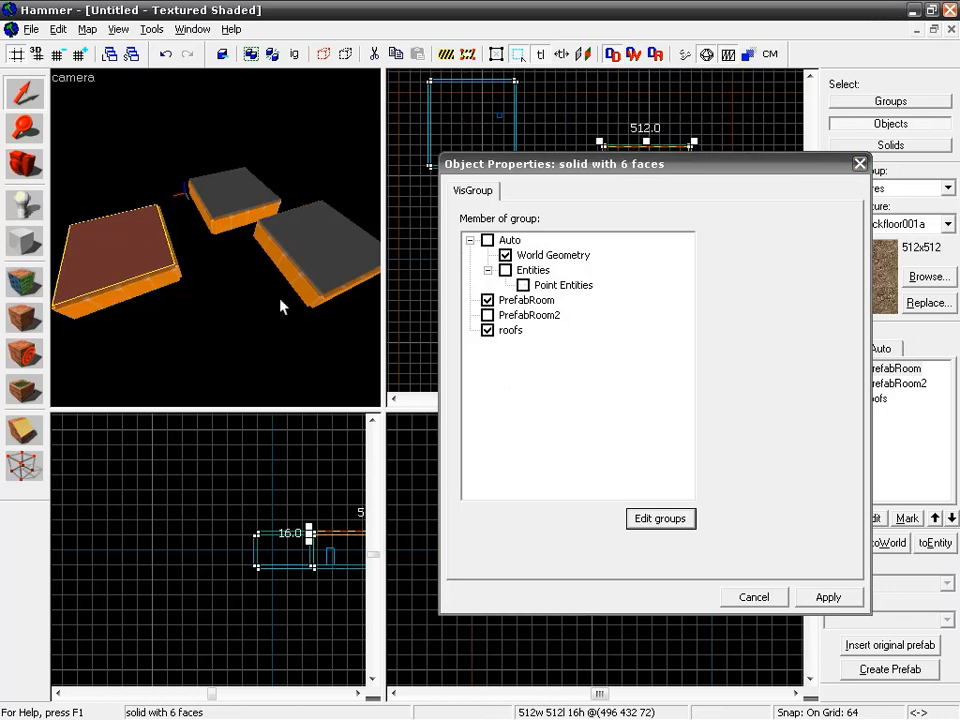
{"action": "left_click", "coordinate": [487, 300]}
{"action": "left_click", "coordinate": [826, 597]}
{"action": "left_click", "coordinate": [859, 163]}
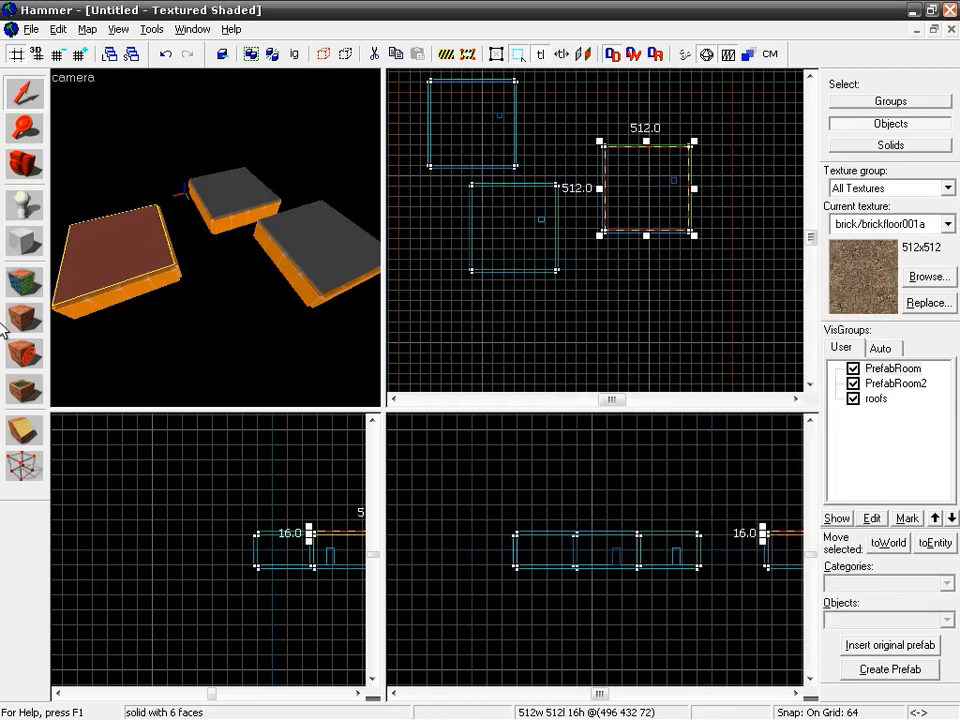
- Toggle roofs, PrefabRoom and PrefabRoom2 one by one to verify that roofs and room parts hide independently
{"action": "left_click", "coordinate": [853, 398]}
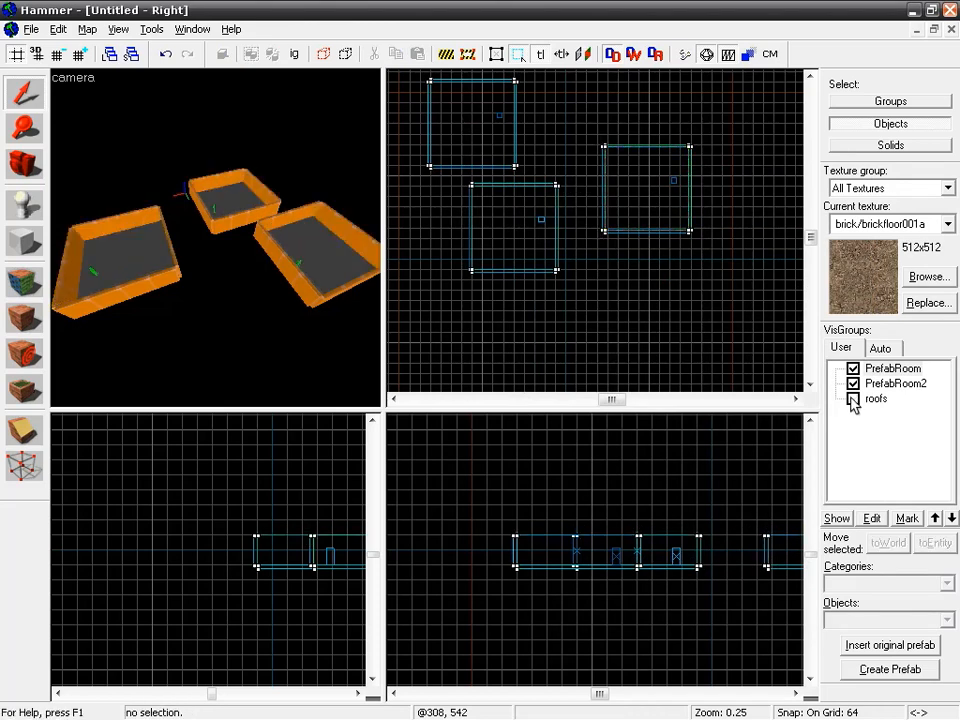
{"action": "left_click", "coordinate": [853, 398]}
{"action": "left_click", "coordinate": [853, 368]}
{"action": "left_click", "coordinate": [853, 368]}
{"action": "left_click", "coordinate": [853, 383]}
{"action": "left_click", "coordinate": [853, 383]}
{"action": "left_click", "coordinate": [853, 398]}
{"action": "left_click", "coordinate": [853, 398]}
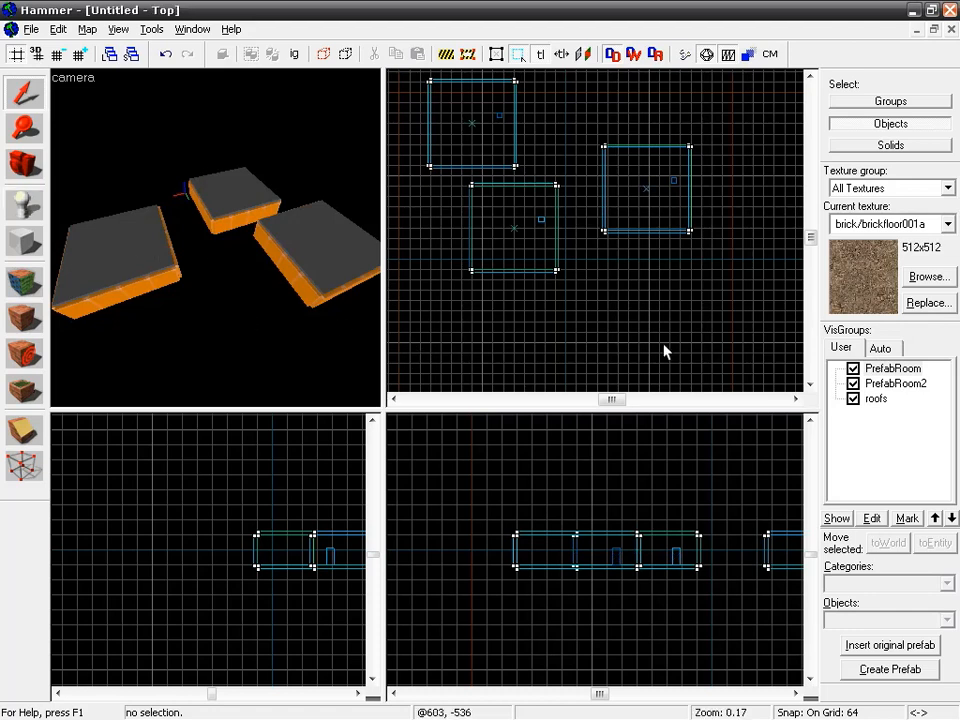
- Open the automatic visgroups and toggle World Geometry and the point entities to examine what each one controls
{"action": "left_click", "coordinate": [881, 348]}
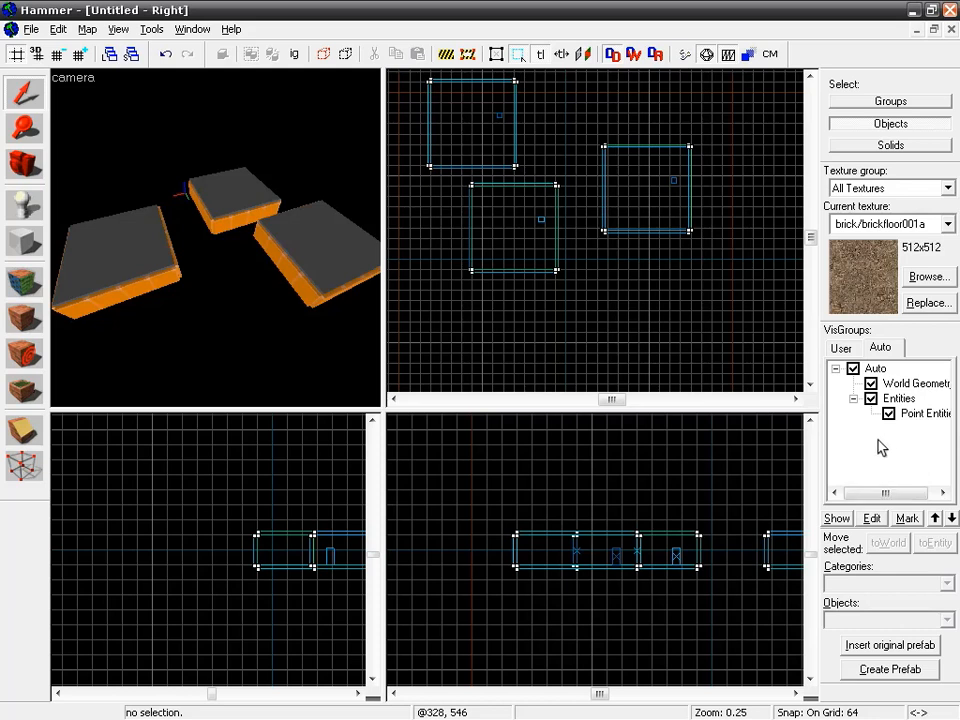
{"action": "left_click", "coordinate": [871, 384]}
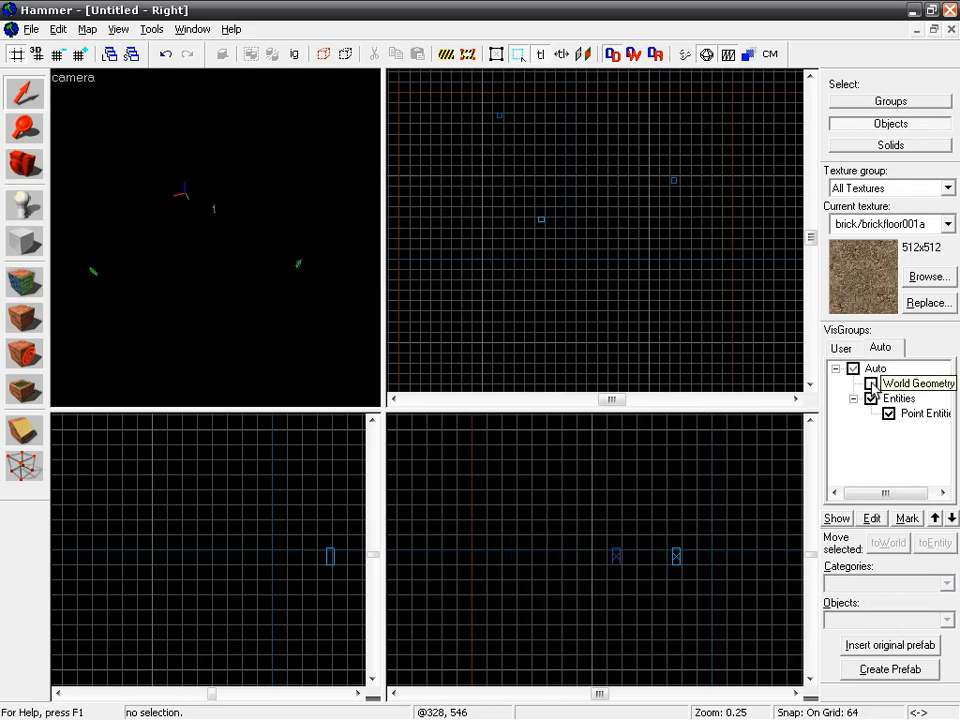
{"action": "left_click", "coordinate": [871, 384]}
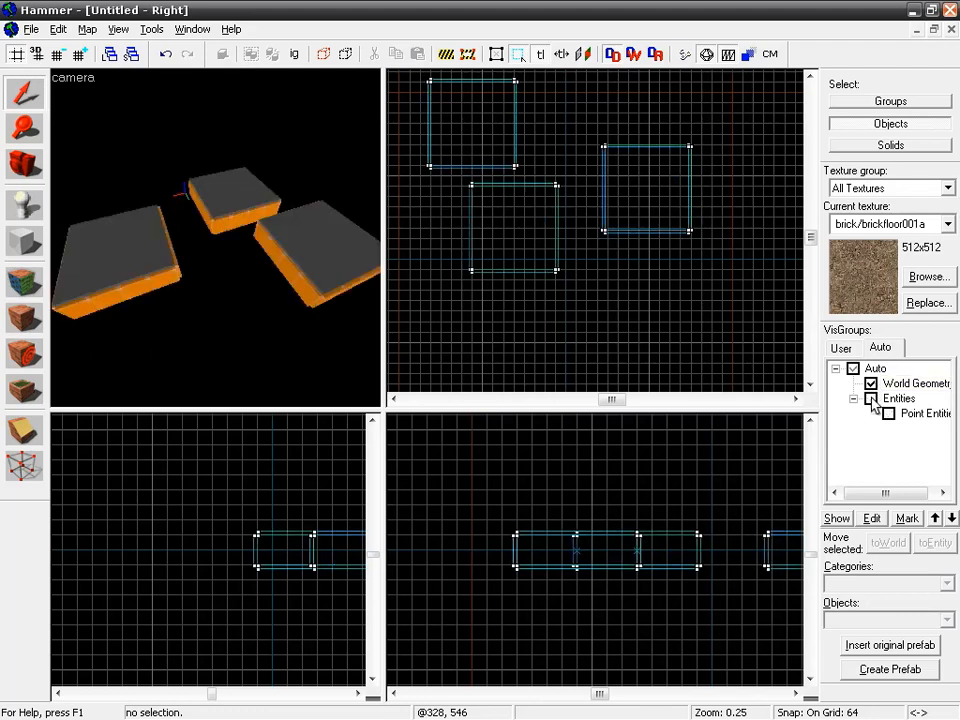
{"action": "left_click", "coordinate": [888, 413]}
{"action": "left_click", "coordinate": [888, 413]}
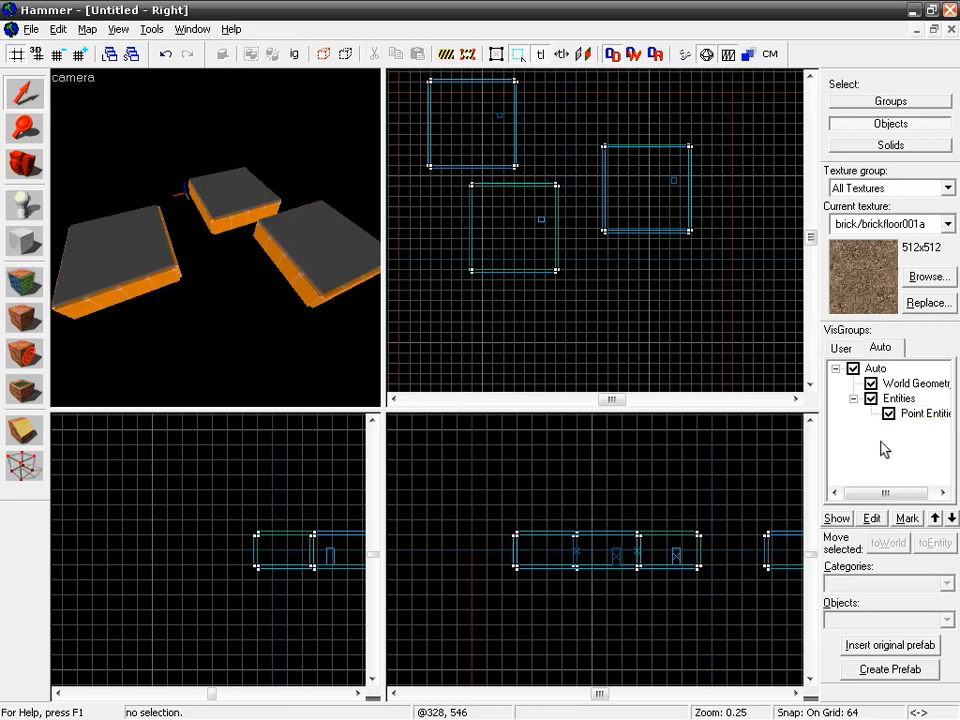
- Hide World Geometry, inspect the player entities in the 3D view, and hide the Entities visgroup as well
{"action": "left_click", "coordinate": [871, 383]}
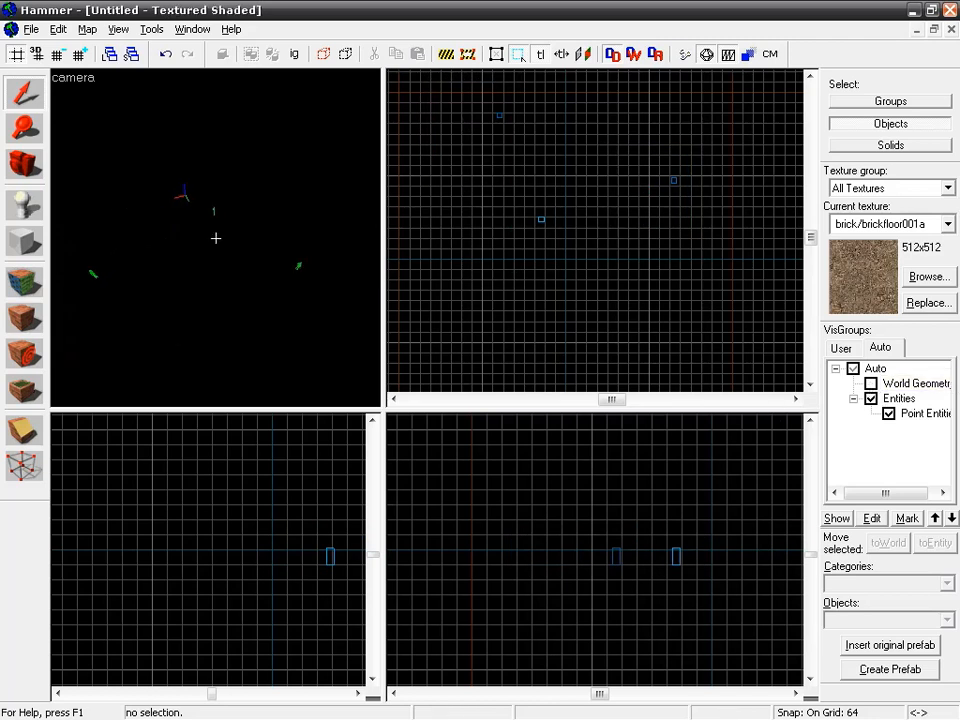
{"action": "key", "text": "w"}
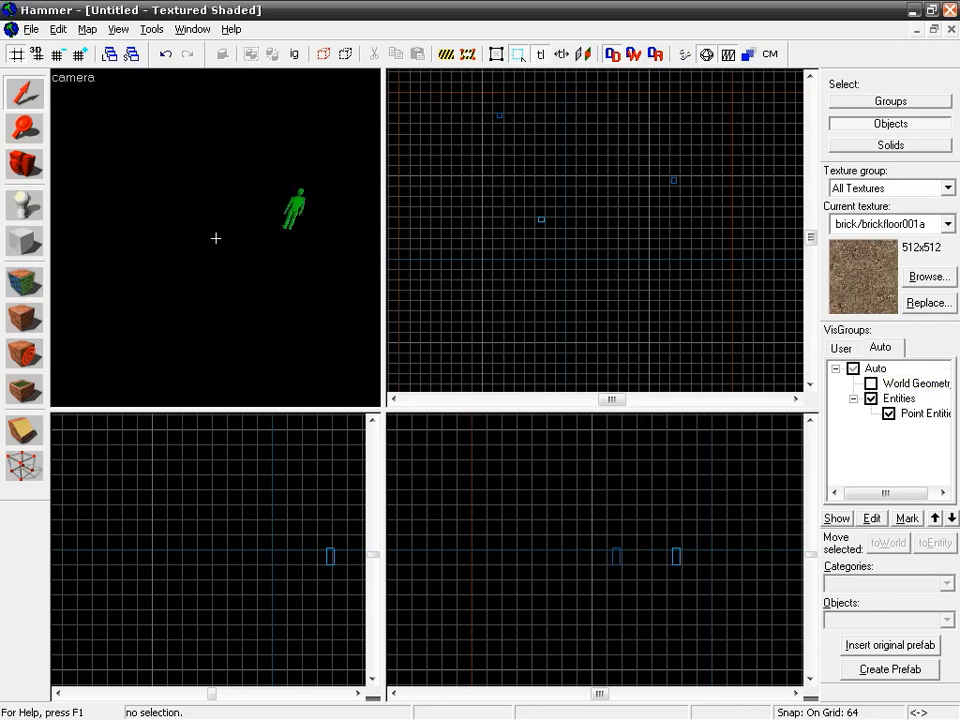
{"action": "key", "text": "s"}
{"action": "key", "text": "z"}
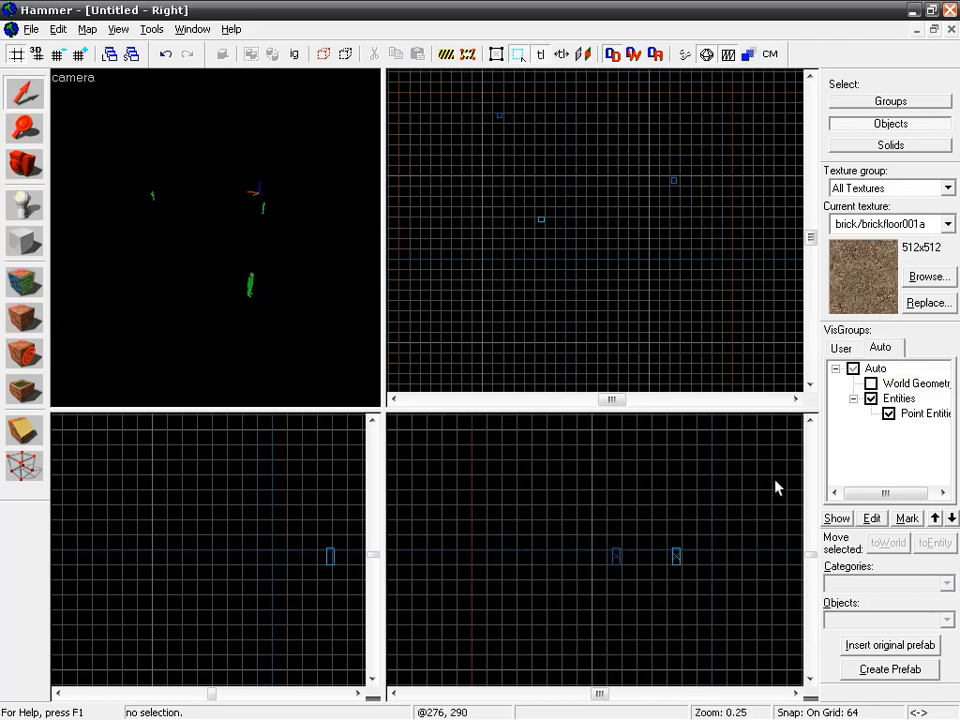
{"action": "left_click", "coordinate": [871, 398]}
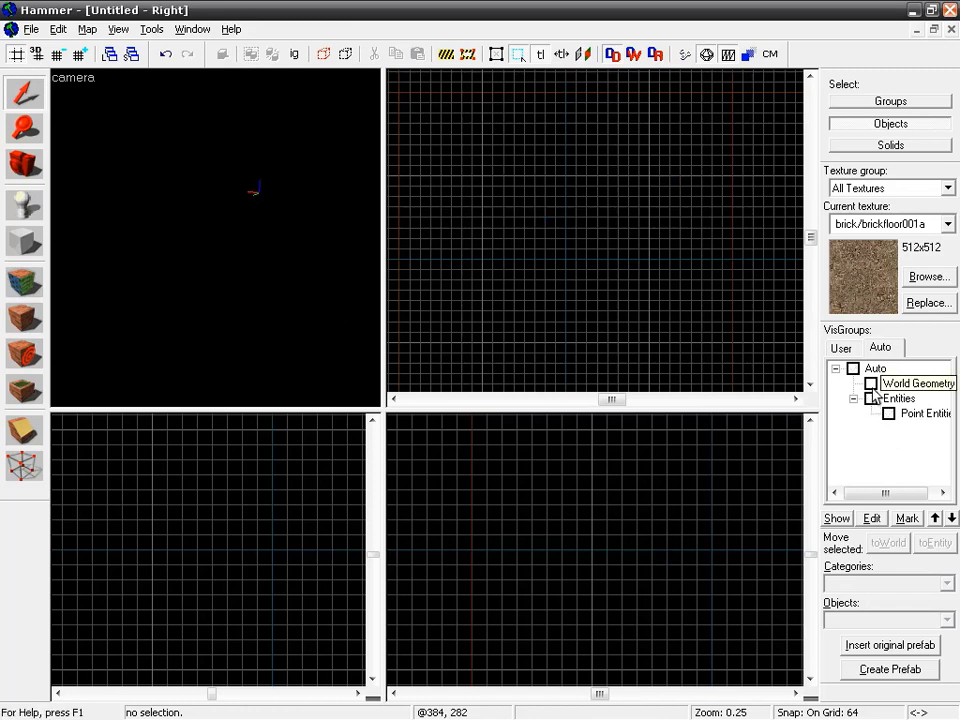
- Show World Geometry and the Entities visgroup again, checking the room and player entity in the 3D view
{"action": "left_click", "coordinate": [871, 383]}
{"action": "key", "text": "w"}
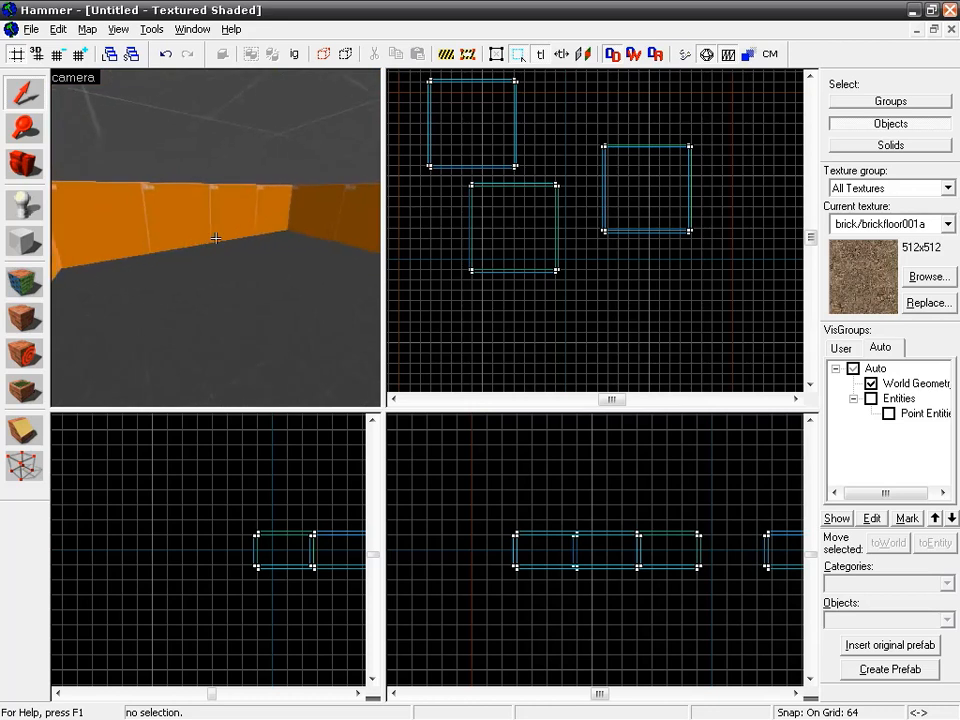
{"action": "key", "text": "z"}
{"action": "left_click", "coordinate": [871, 399]}
{"action": "key", "text": "z"}
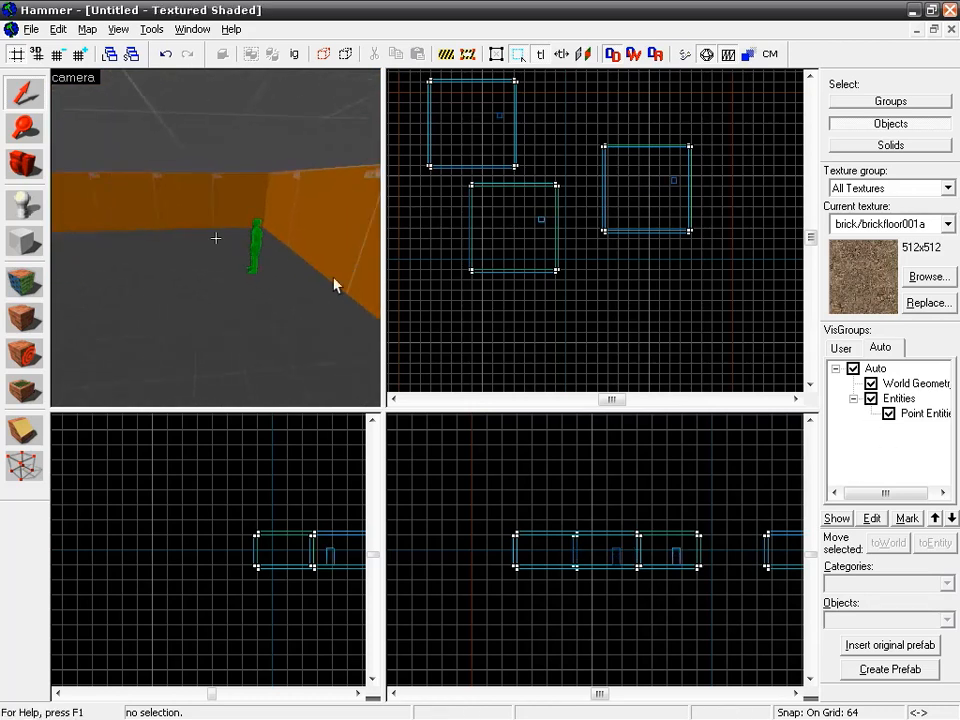
{"action": "key", "text": "z"}
- Combine the roofs user visgroup into PrefabRoom2
{"action": "left_click", "coordinate": [842, 348]}
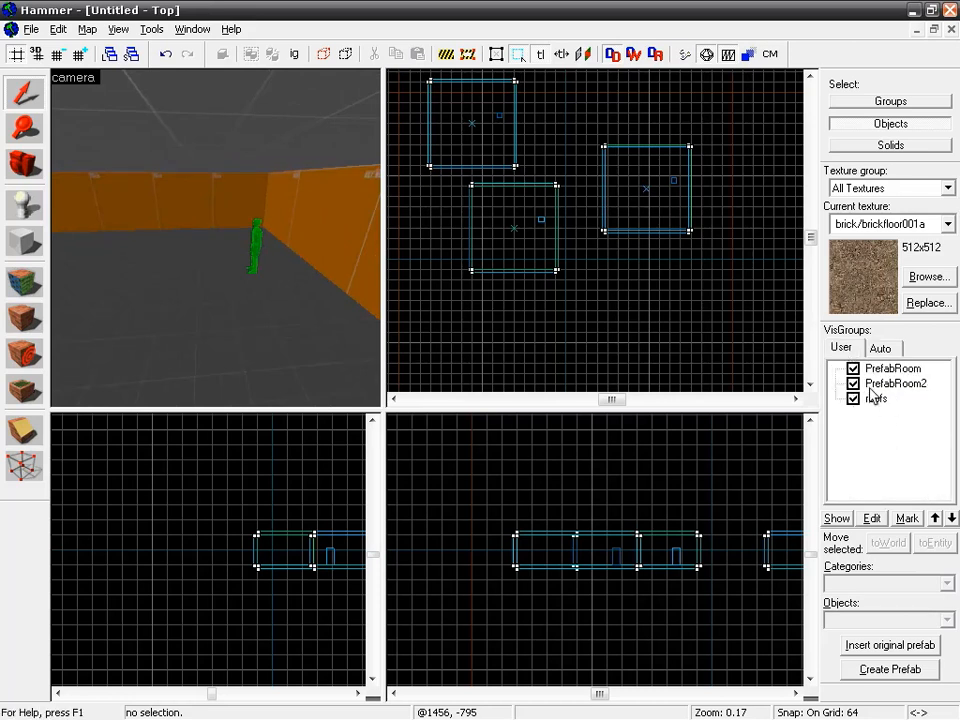
{"action": "left_click", "coordinate": [874, 399]}
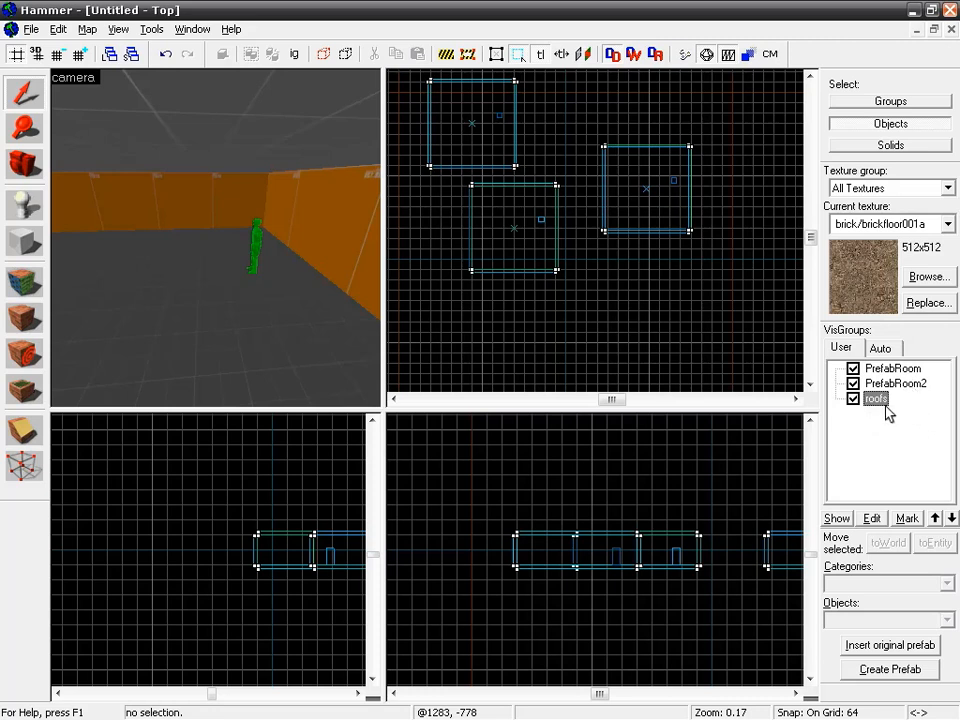
{"action": "mouse_move", "coordinate": [886, 407]}
{"action": "left_mouse_down"}
{"action": "mouse_move", "coordinate": [893, 387]}
{"action": "mouse_move", "coordinate": [923, 390]}
{"action": "mouse_move", "coordinate": [880, 389]}
{"action": "left_mouse_up"}
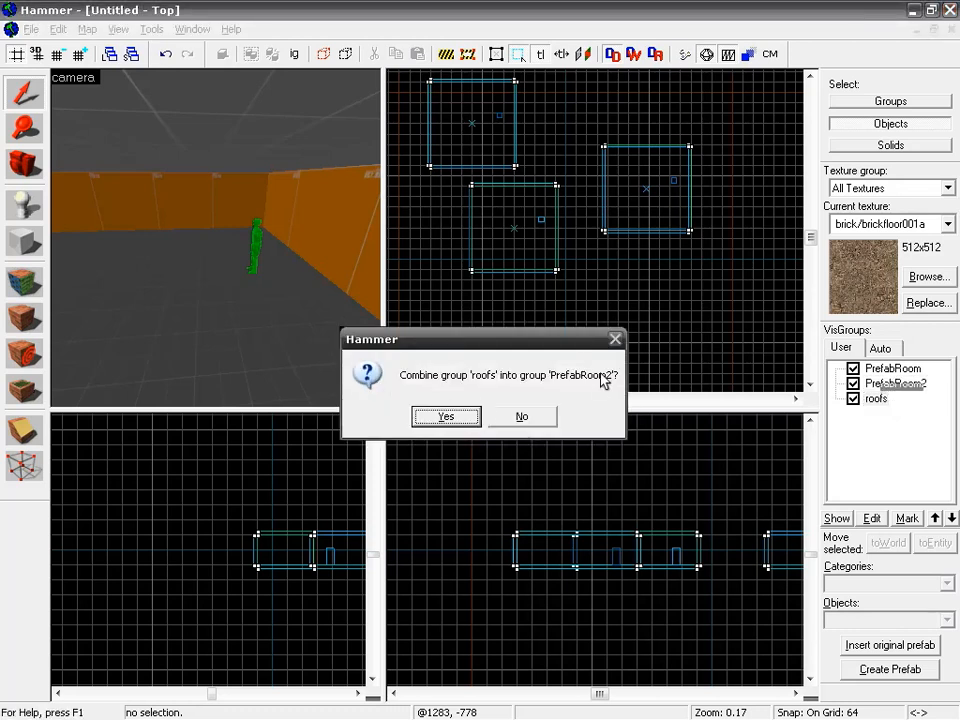
{"action": "left_click", "coordinate": [446, 416]}
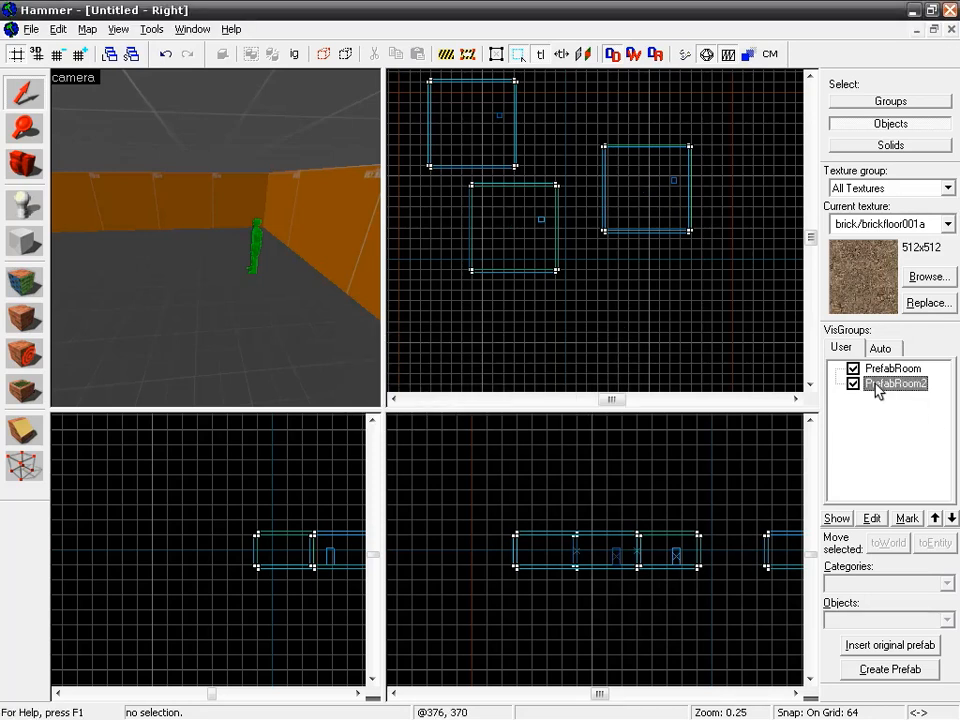
- View the rooms from above in the 3D view and repeatedly toggle PrefabRoom2 to examine which objects it controls
{"action": "key", "text": "z"}
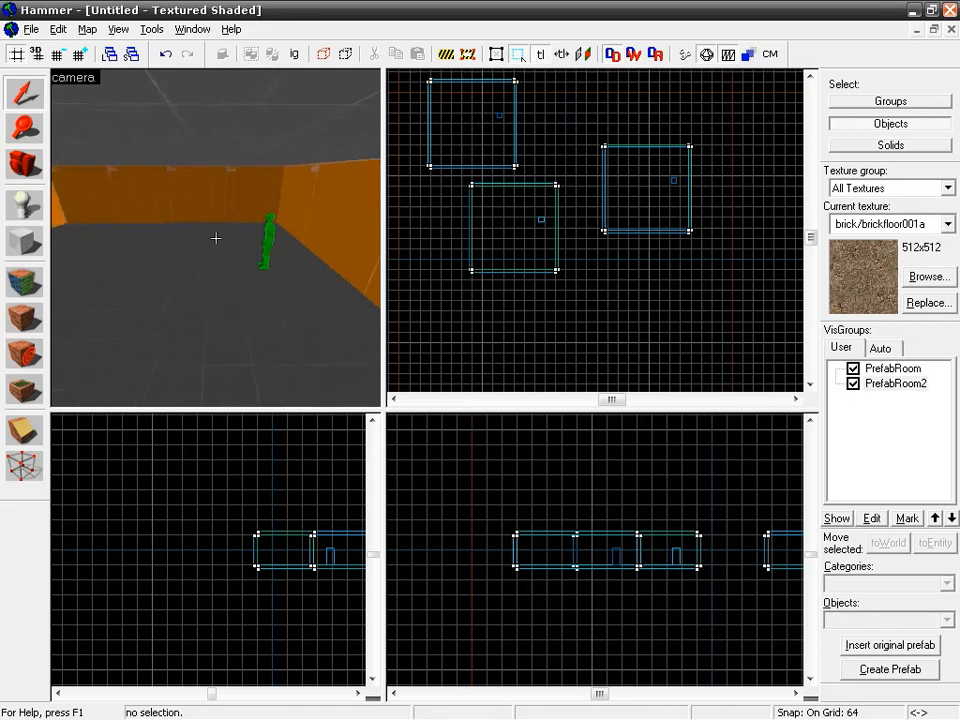
{"action": "key", "text": "w"}
{"action": "key", "text": "s"}
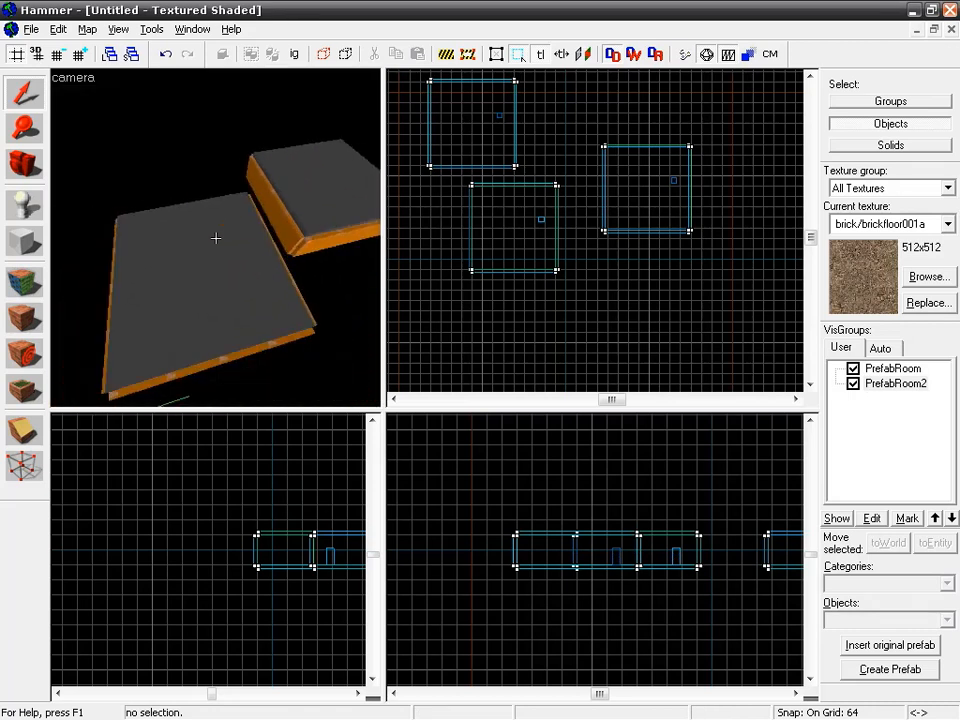
{"action": "key", "text": "z"}
{"action": "left_click", "coordinate": [853, 384]}
{"action": "left_click", "coordinate": [853, 384]}
{"action": "left_click", "coordinate": [853, 384]}
{"action": "left_click", "coordinate": [853, 384]}
{"action": "left_click", "coordinate": [853, 384]}
{"action": "left_click", "coordinate": [853, 384]}
{"action": "left_click", "coordinate": [853, 384]}
{"action": "left_click", "coordinate": [853, 384]}
{"action": "left_click", "coordinate": [853, 384]}
{"action": "left_click", "coordinate": [853, 384]}
{"action": "left_click", "coordinate": [853, 384]}
{"action": "left_click", "coordinate": [853, 384]}
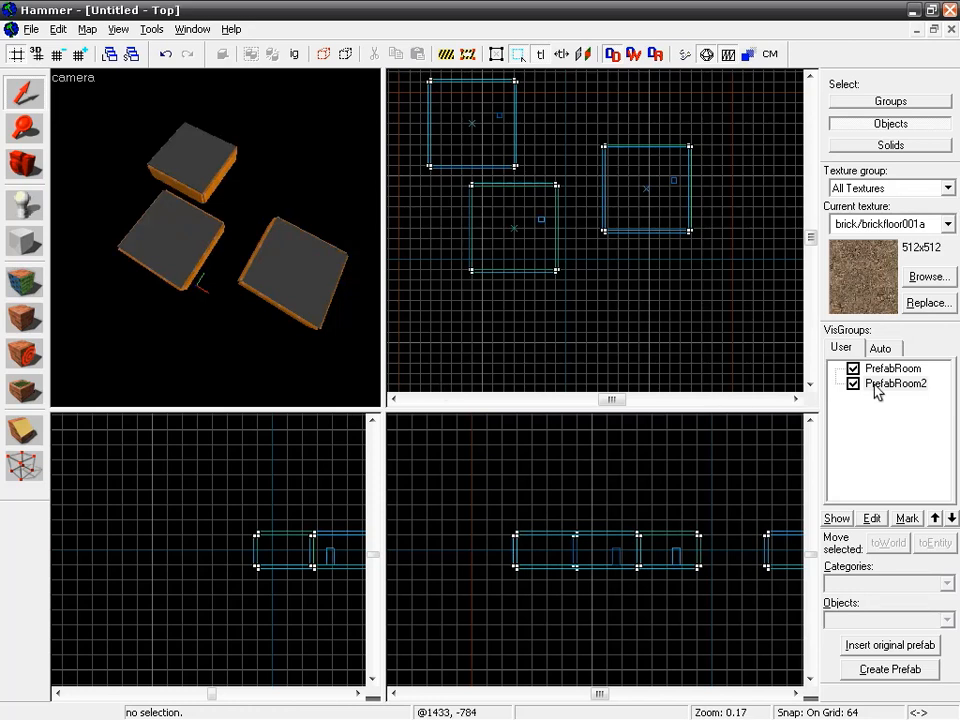
- Nest the PrefabRoom2 user visgroup under PrefabRoom and expand the parent group
{"action": "left_click", "coordinate": [867, 349]}
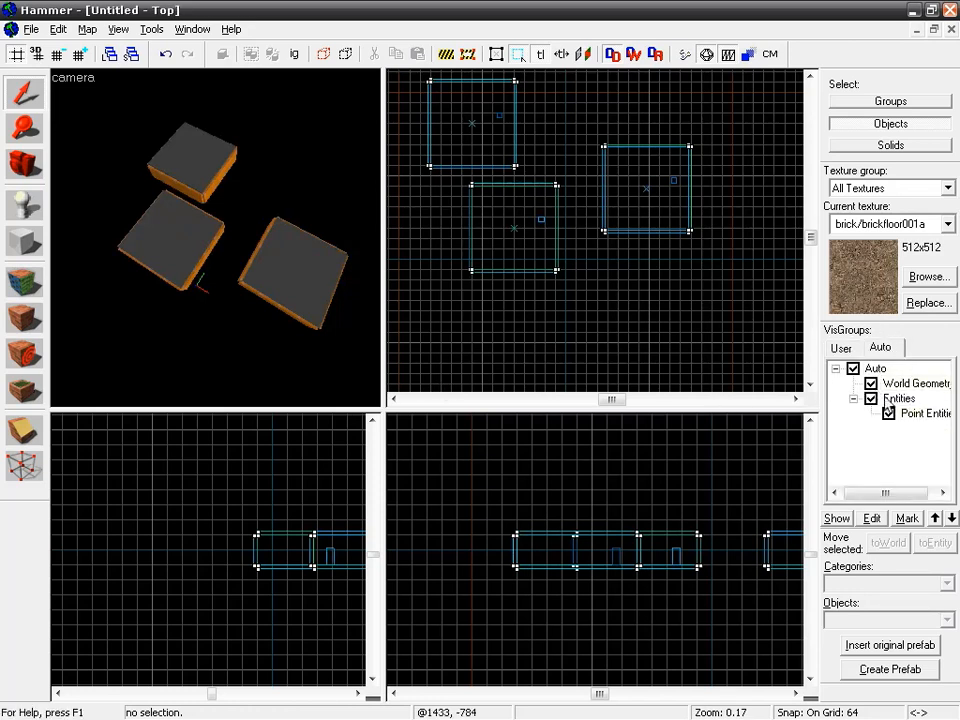
{"action": "left_click", "coordinate": [843, 350]}
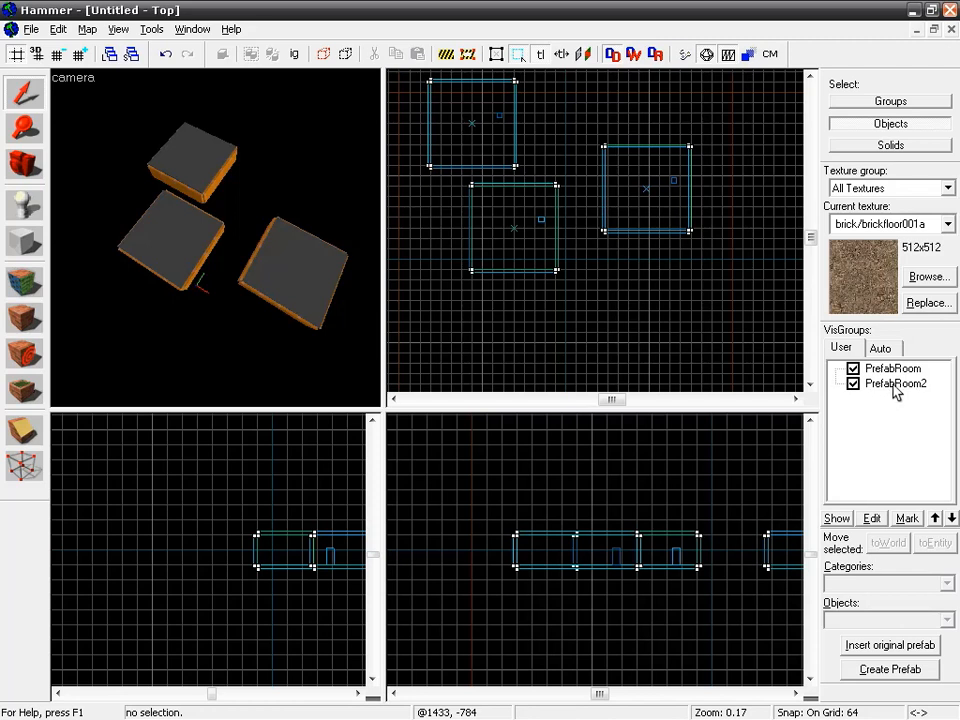
{"action": "mouse_move", "coordinate": [883, 388]}
{"action": "left_mouse_down"}
{"action": "mouse_move", "coordinate": [894, 388]}
{"action": "mouse_move", "coordinate": [885, 375]}
{"action": "left_mouse_up"}
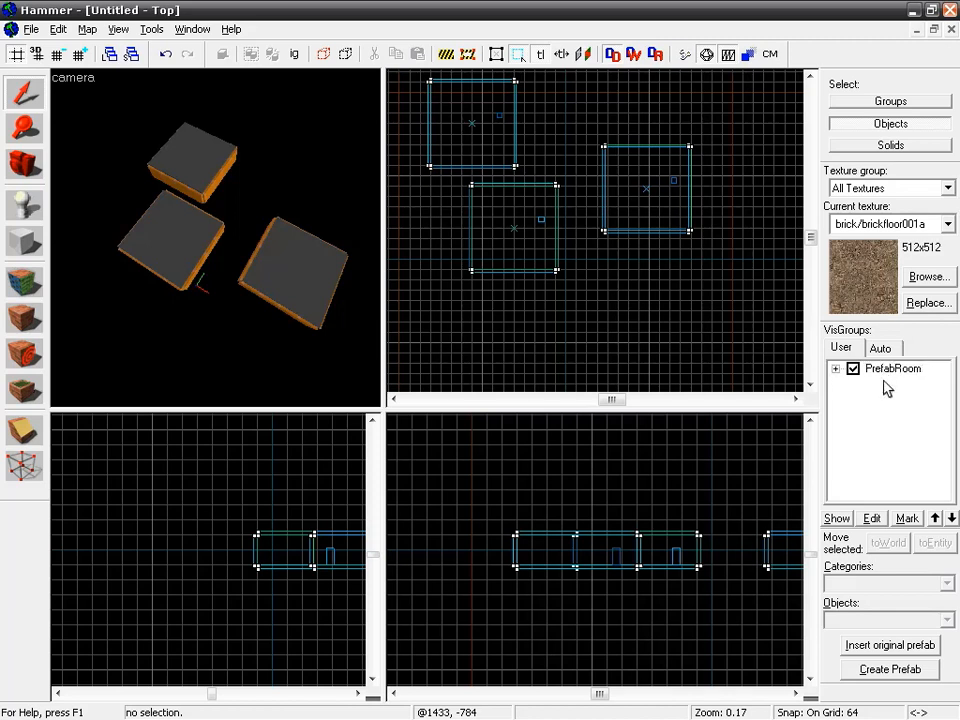
{"action": "left_click", "coordinate": [837, 370]}
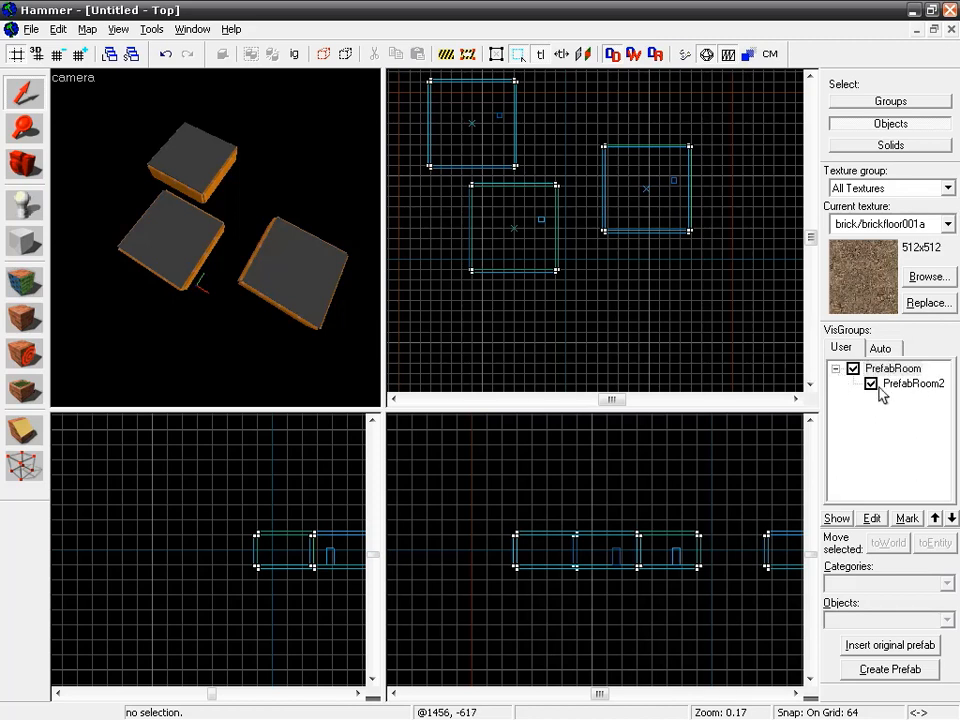
- Toggle PrefabRoom and its nested PrefabRoom2 in turn to examine how parent and child visibility interact
{"action": "left_click", "coordinate": [871, 384]}
{"action": "left_click", "coordinate": [871, 384]}
{"action": "left_click", "coordinate": [853, 369]}
{"action": "left_click", "coordinate": [853, 369]}
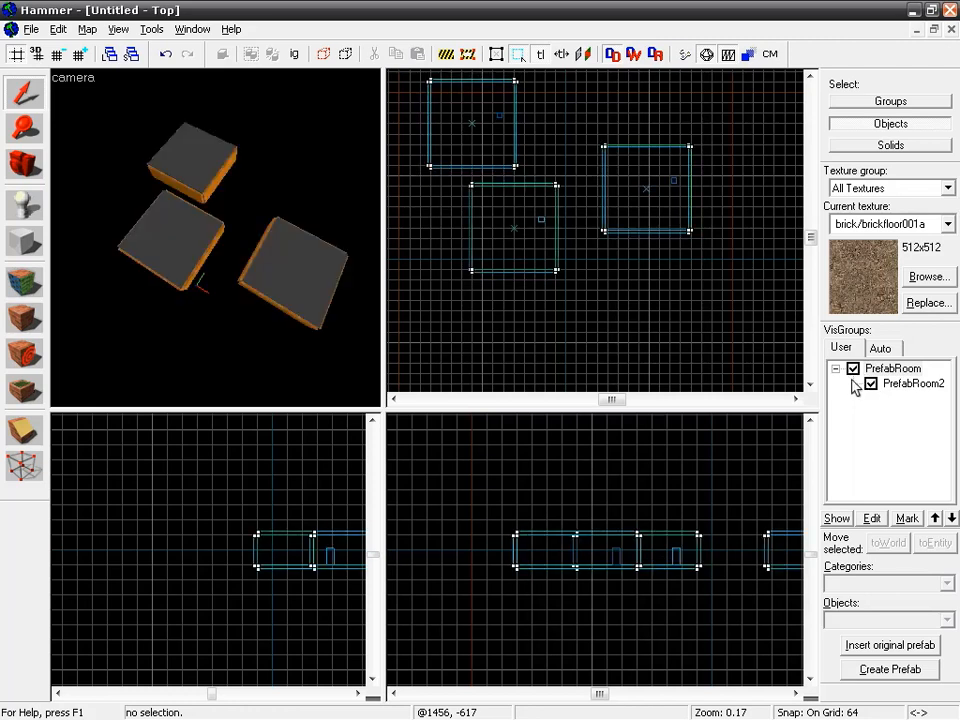
{"action": "left_click", "coordinate": [871, 384]}
{"action": "left_click", "coordinate": [853, 369]}
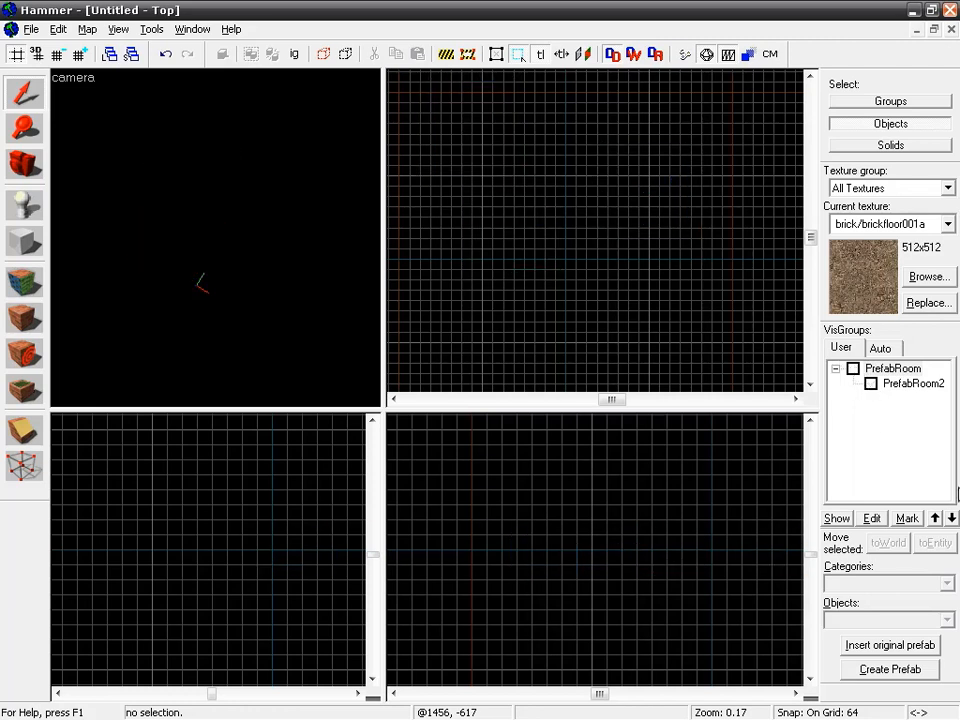
{"action": "left_click", "coordinate": [853, 369]}
{"action": "left_click", "coordinate": [871, 384]}
{"action": "left_click", "coordinate": [871, 384]}
{"action": "left_click", "coordinate": [871, 384]}
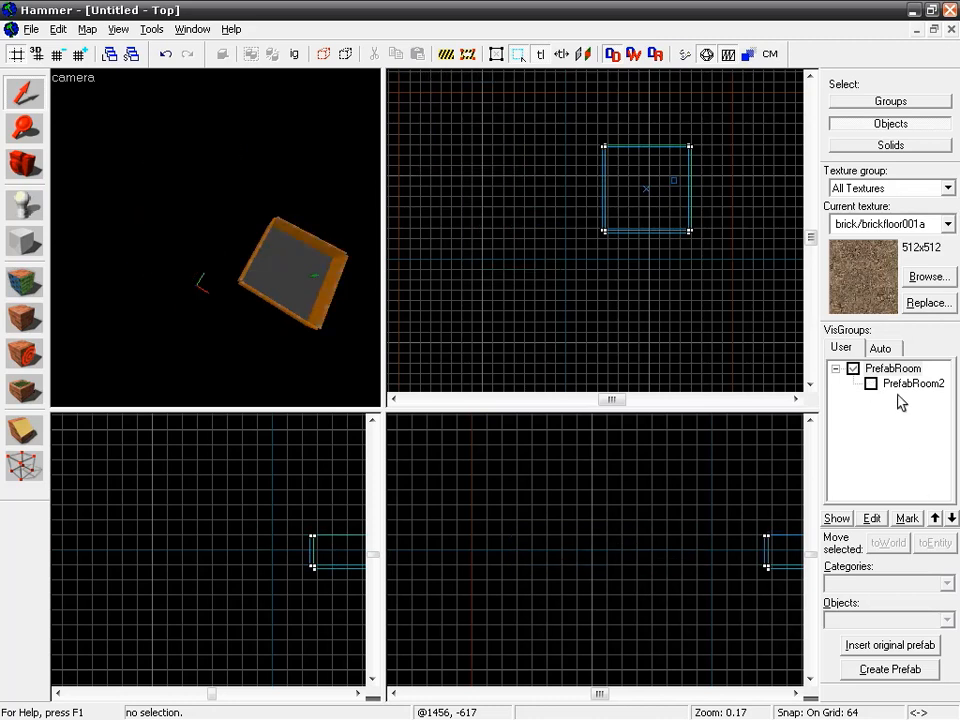
{"action": "left_click", "coordinate": [871, 384]}
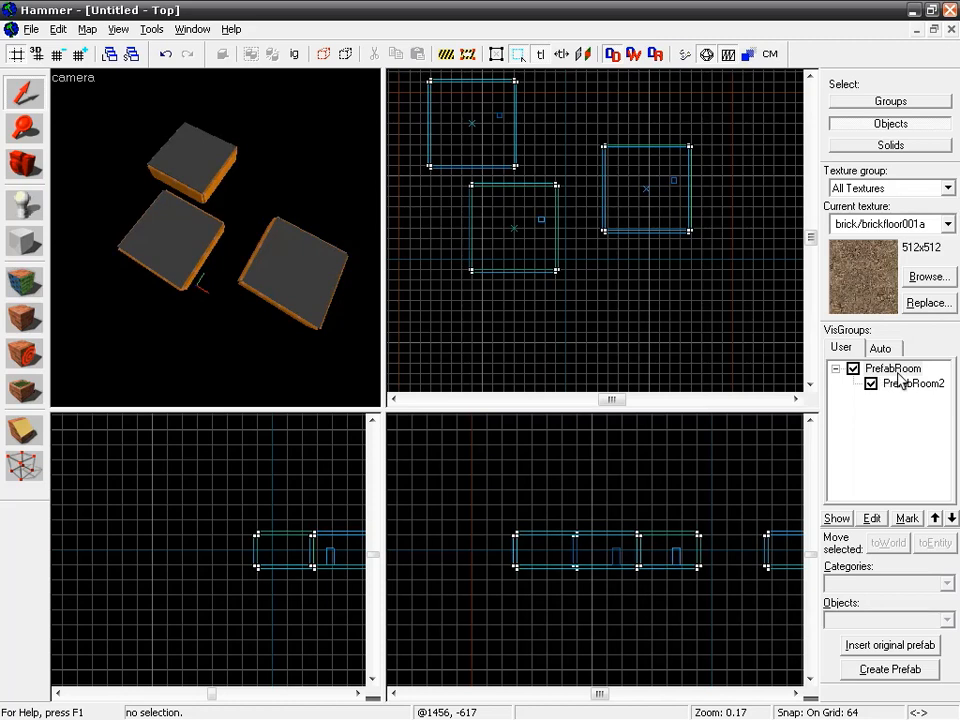
- Delete the nested PrefabRoom2 visgroup
{"action": "left_click_drag", "start_coordinate": [910, 389], "coordinate": [866, 459]}
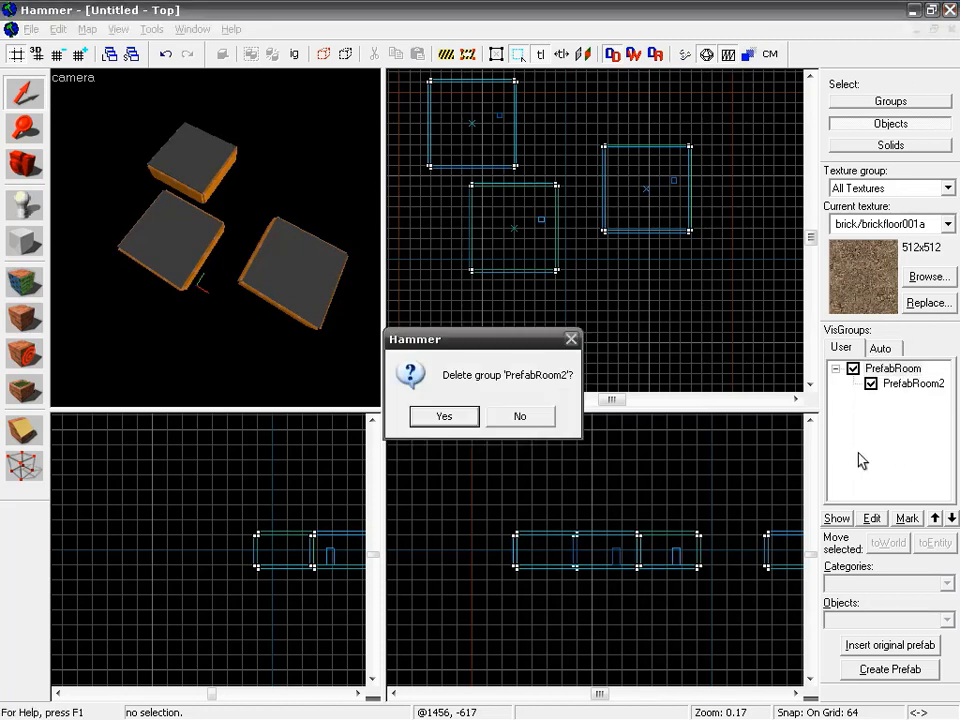
{"action": "left_click", "coordinate": [451, 424]}
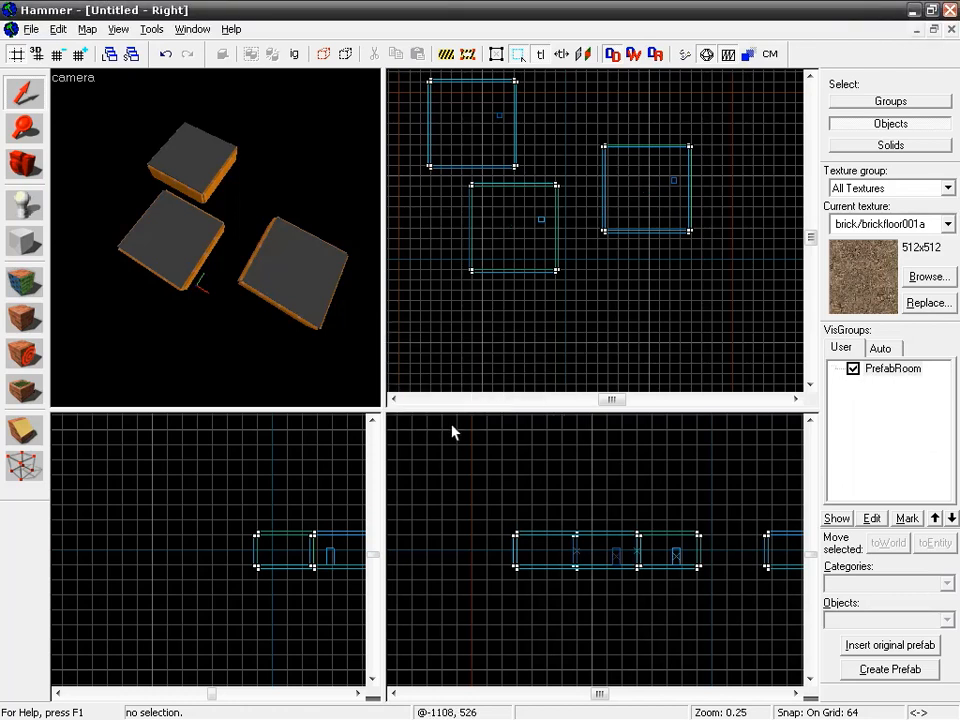
- Mark all objects in the PrefabRoom visgroup and open their visgroup membership in the object properties
{"action": "left_click", "coordinate": [880, 370]}
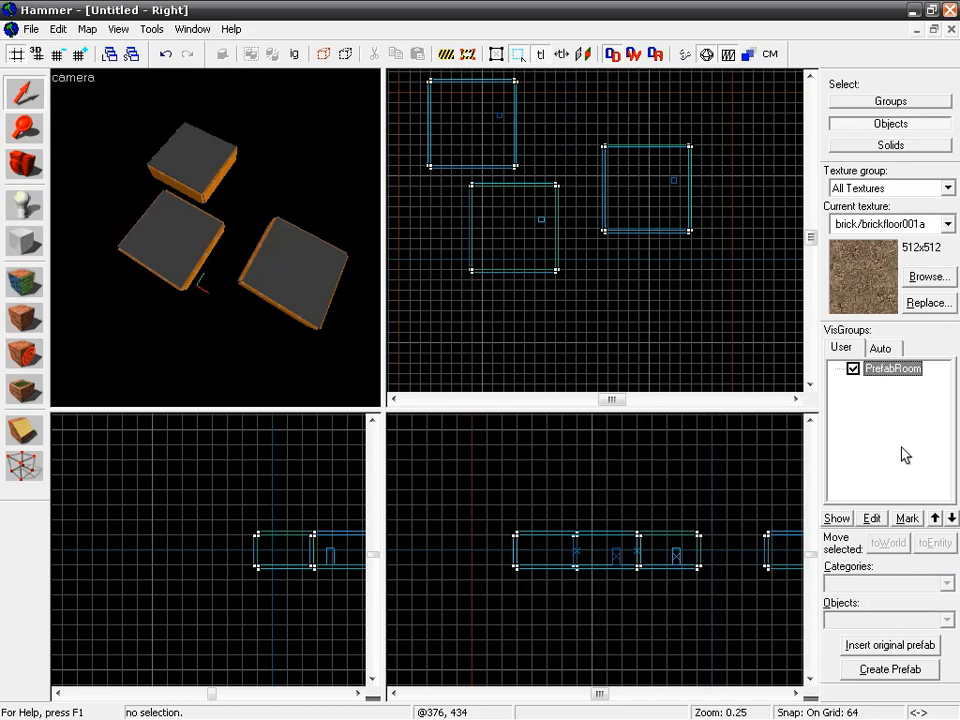
{"action": "left_click", "coordinate": [907, 518]}
{"action": "key", "text": "alt+Return"}
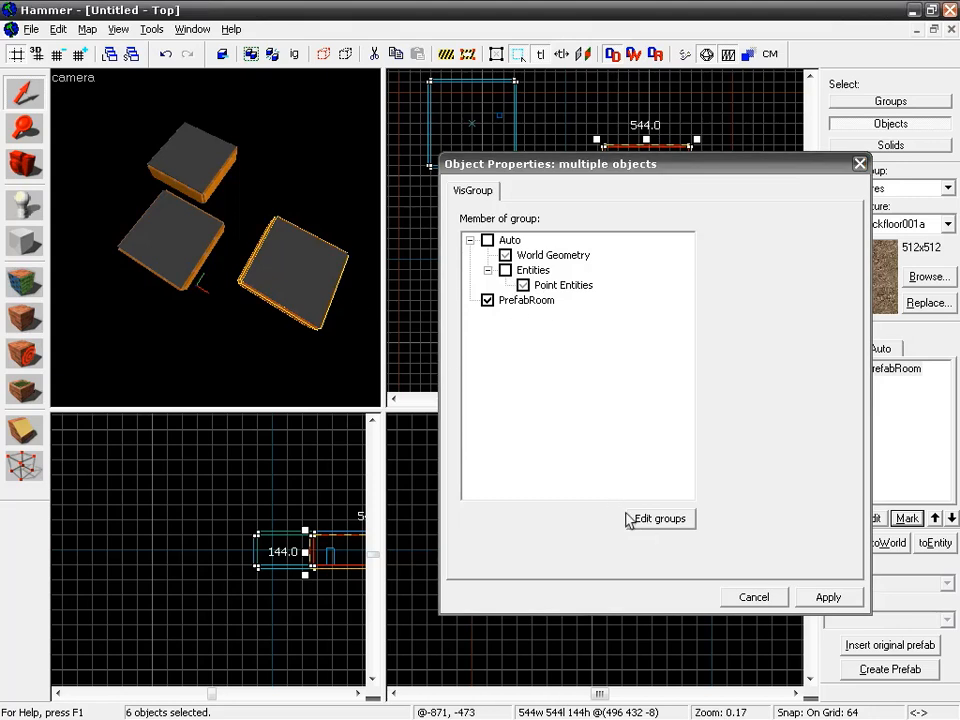
{"action": "left_click", "coordinate": [522, 303]}
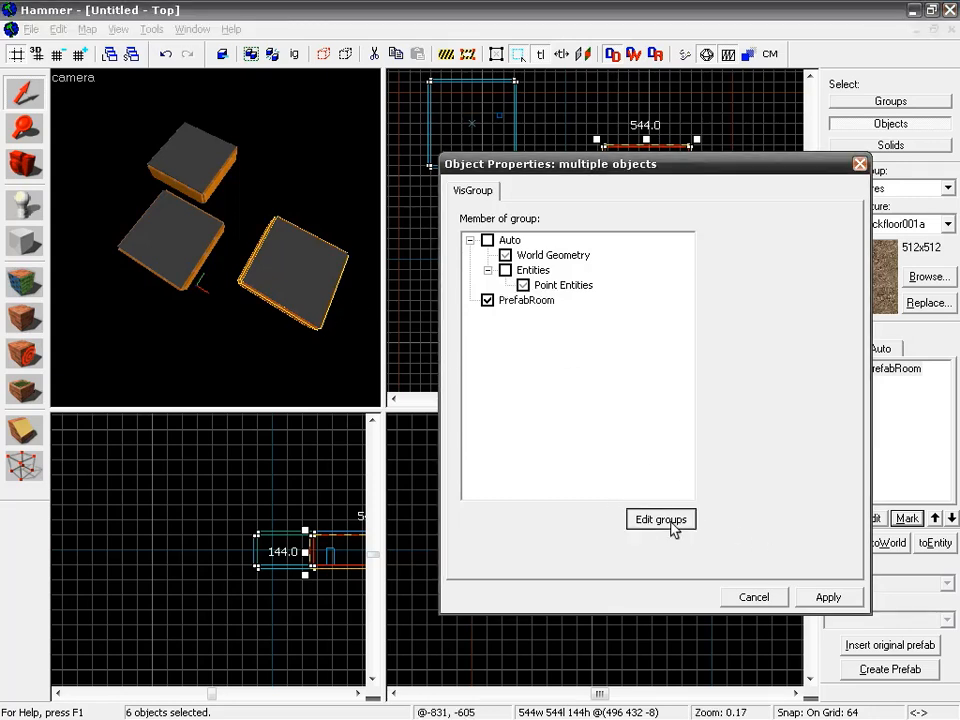
- Open the visgroup editor from the object properties and explore the Auto group's colour options
{"action": "left_click", "coordinate": [668, 520]}
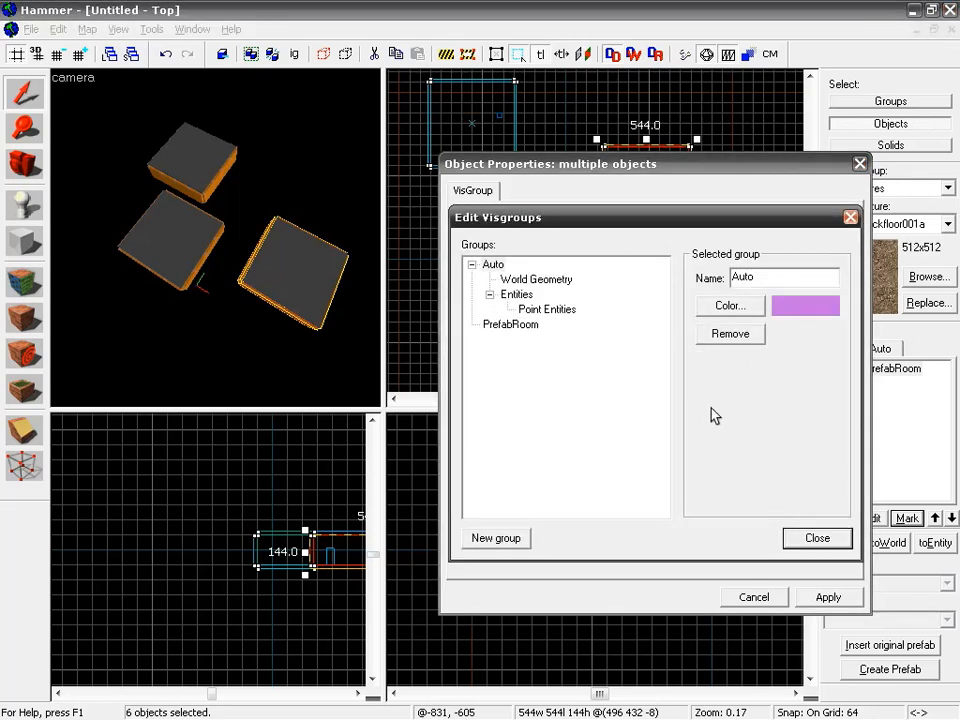
{"action": "left_click", "coordinate": [730, 306]}
{"action": "left_click", "coordinate": [486, 306]}
{"action": "left_click", "coordinate": [482, 517]}
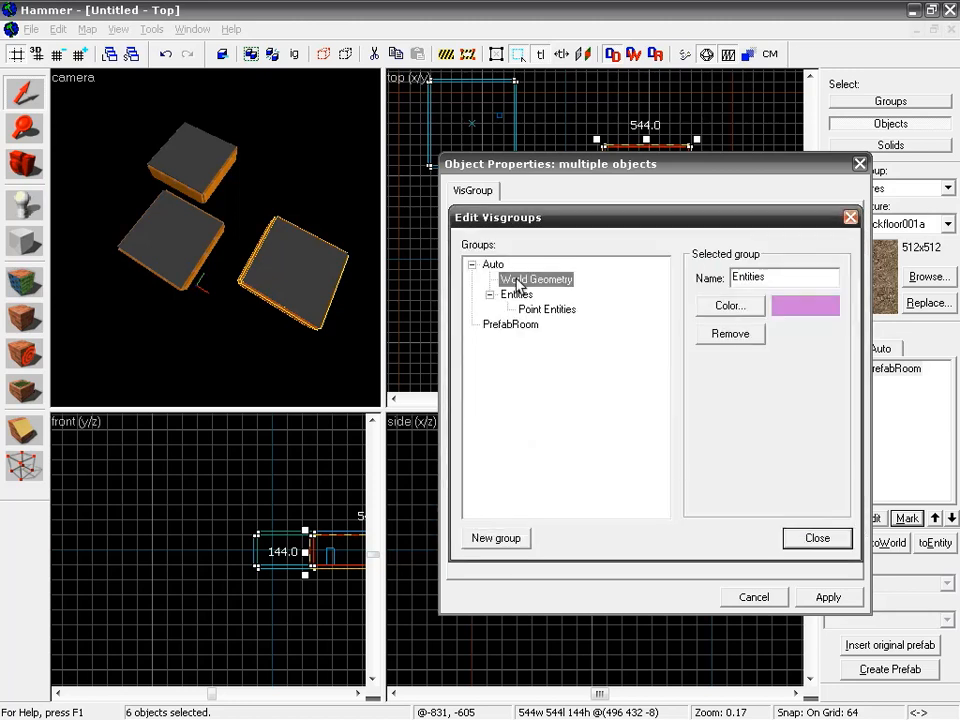
- Add a new user visgroup with the default name, and close the visgroup editor and object properties
{"action": "left_click", "coordinate": [496, 538]}
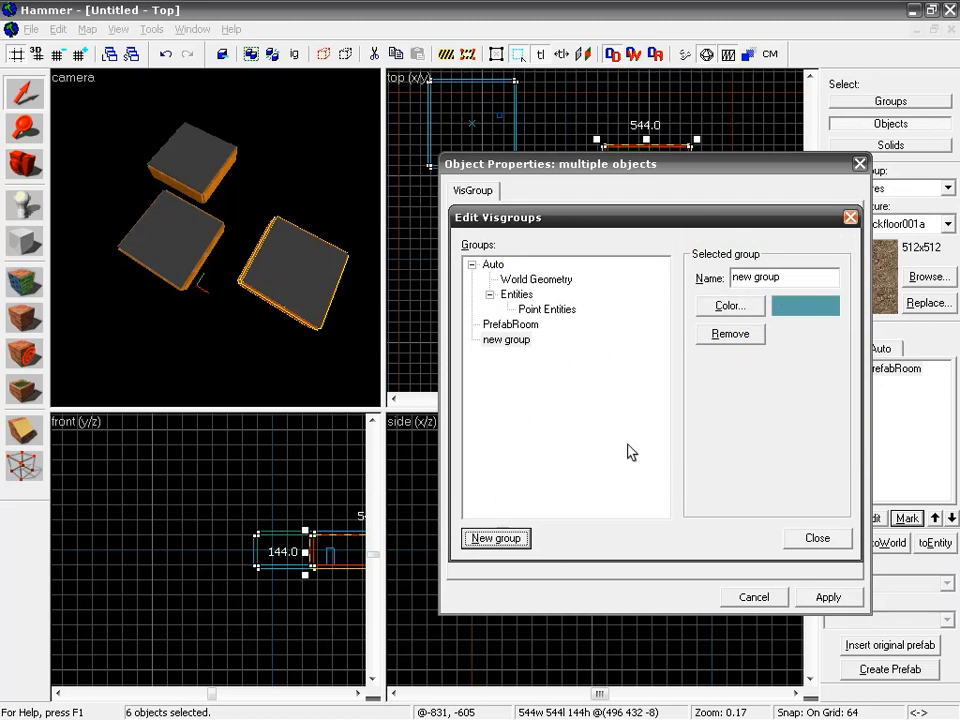
{"action": "left_click", "coordinate": [823, 544]}
{"action": "key", "text": "Escape"}
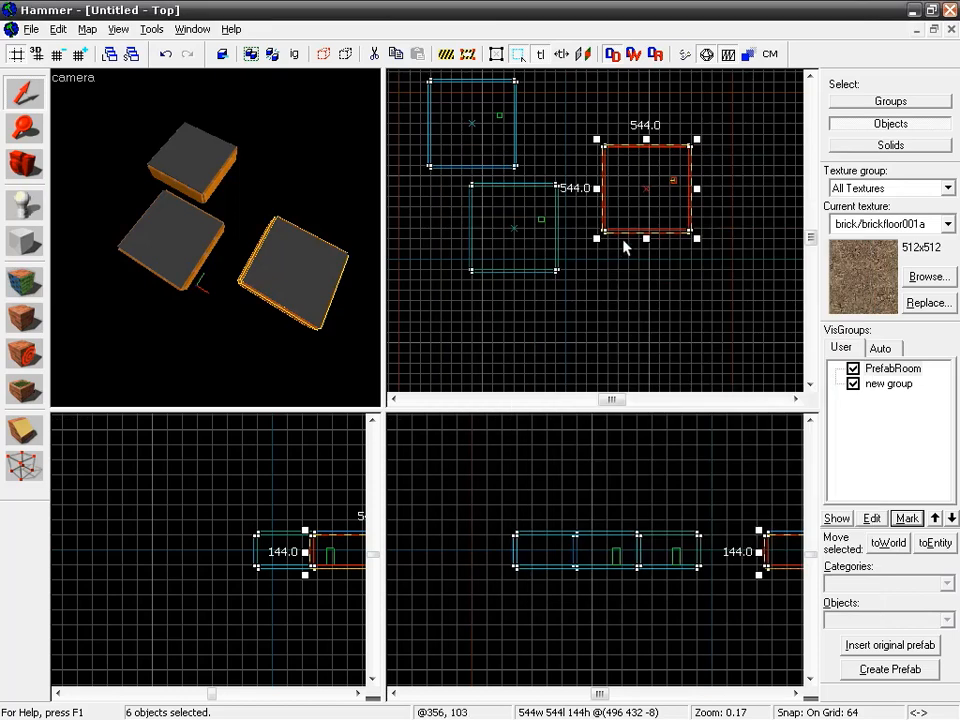